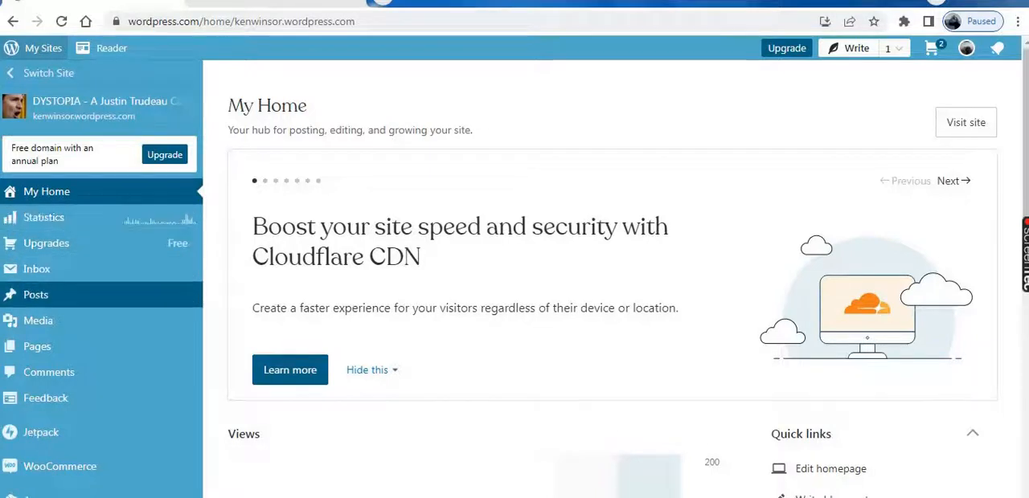
Start a new post on the DYSTOPIA site
mouse_move(80, 295)
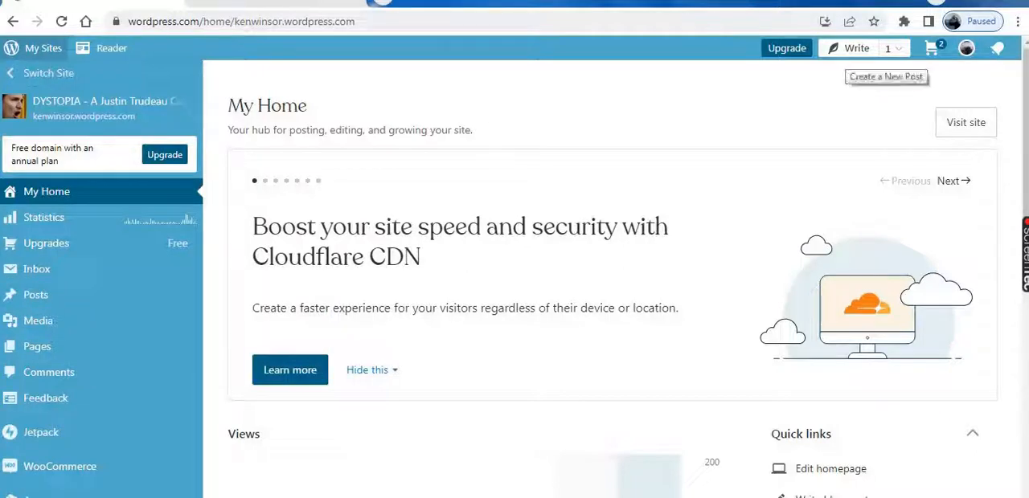
left_click(854, 48)
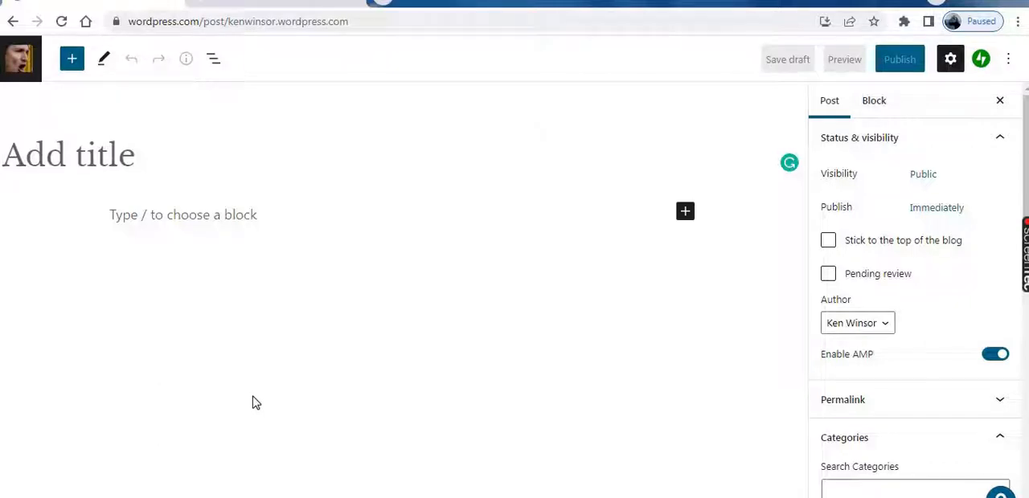
Switch to the MeWe group page and read through the full Operation Mockingbird post
key("alt+Tab")
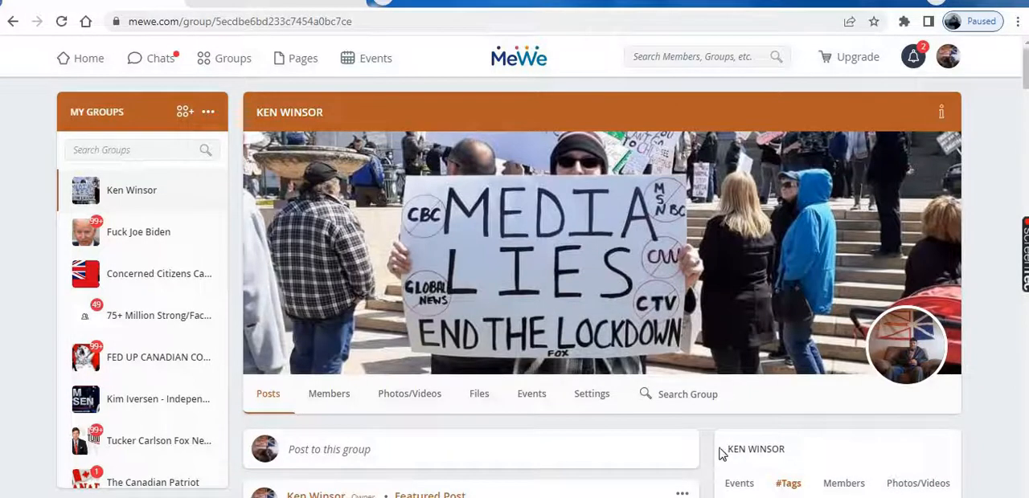
scroll(703, 450, "down", 2)
scroll(703, 450, "down", 10)
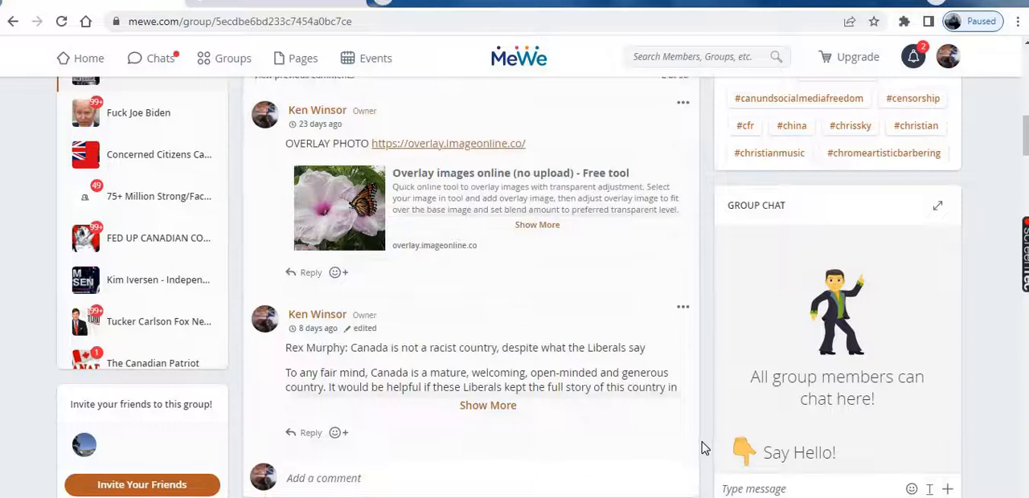
scroll(703, 449, "down", 4)
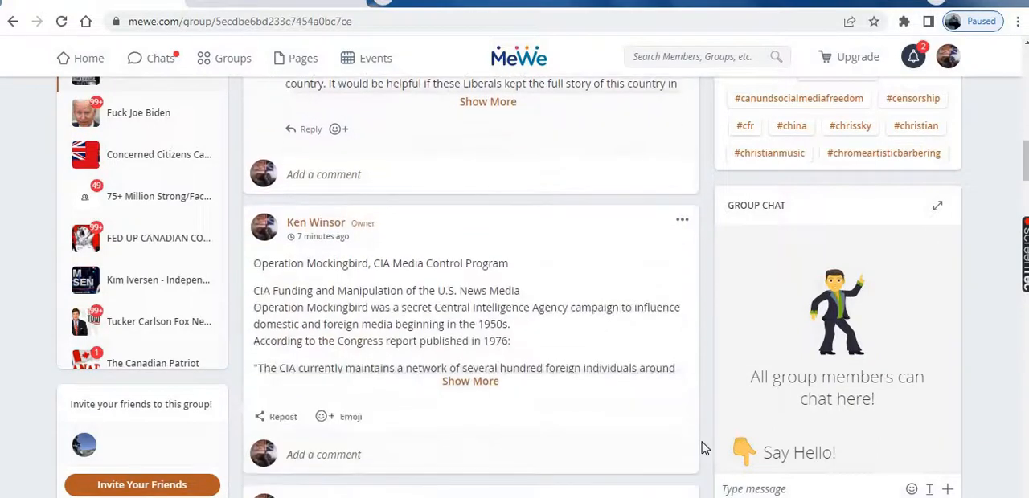
left_click(472, 381)
scroll(514, 378, "down", 5)
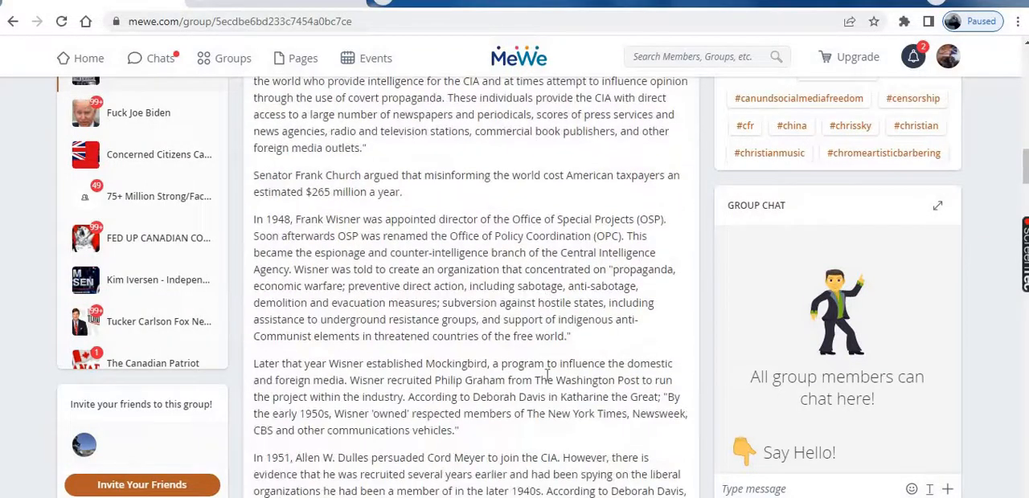
scroll(555, 377, "down", 10)
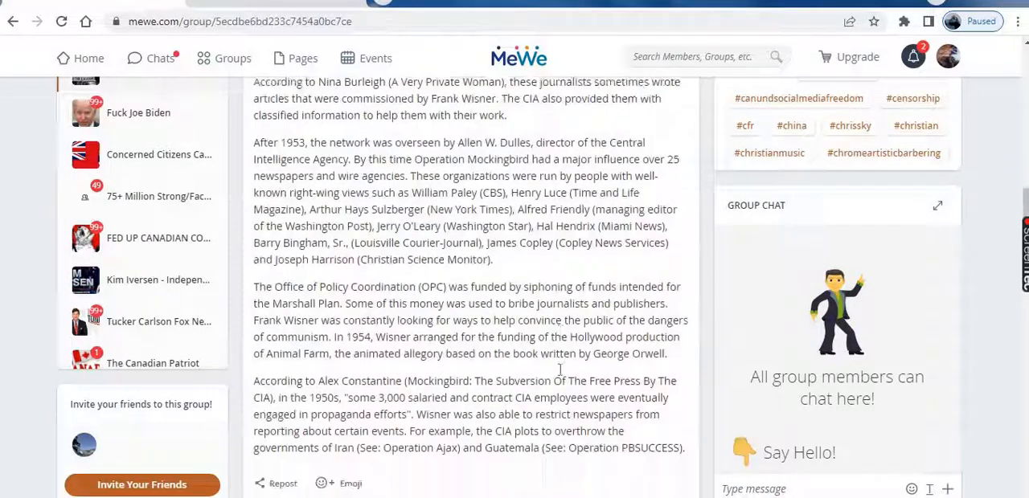
scroll(569, 375, "down", 4)
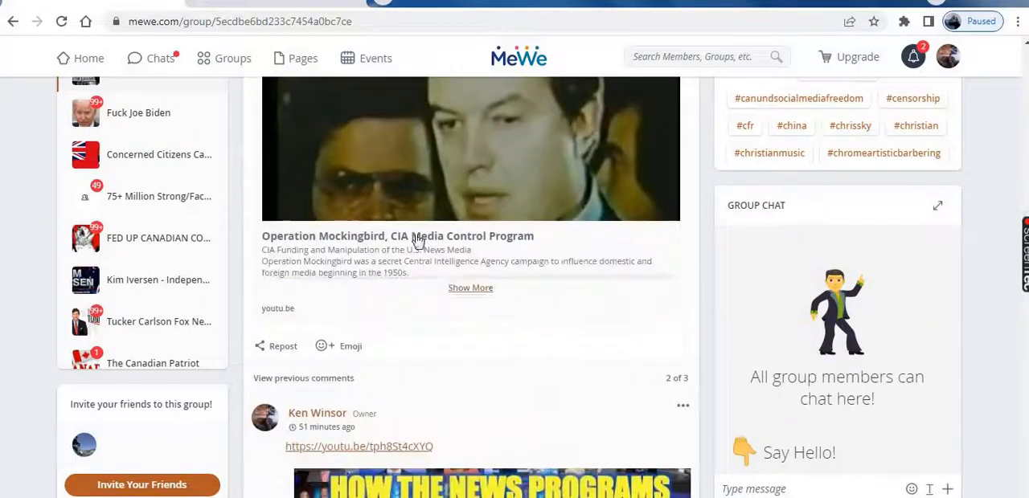
Open the linked YouTube video "Operation Mockingbird, CIA Media Control Program" from the MeWe group and pause it
scroll(626, 278, "up", 2)
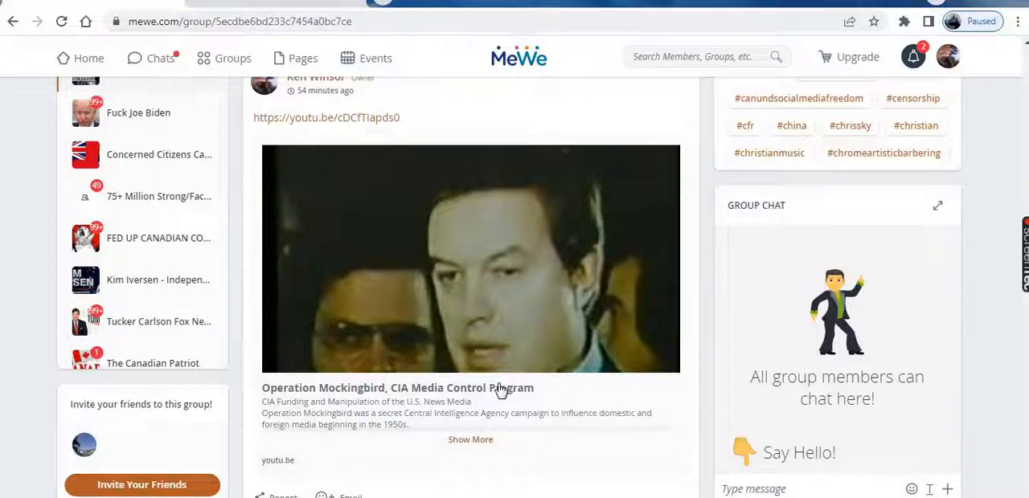
left_click(424, 398)
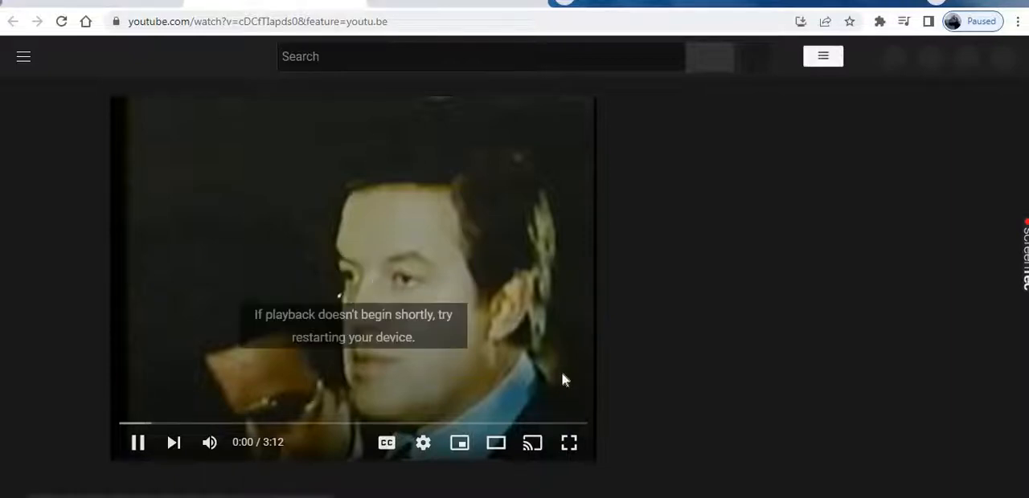
left_click(139, 443)
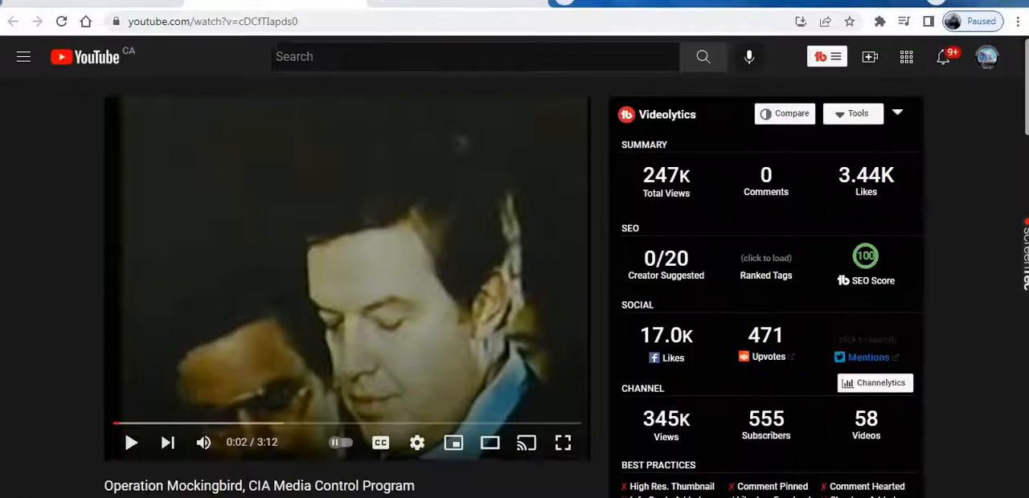
Return to the MeWe page and load the Truth Teller site on WordPress.com in its place
left_click(97, 3)
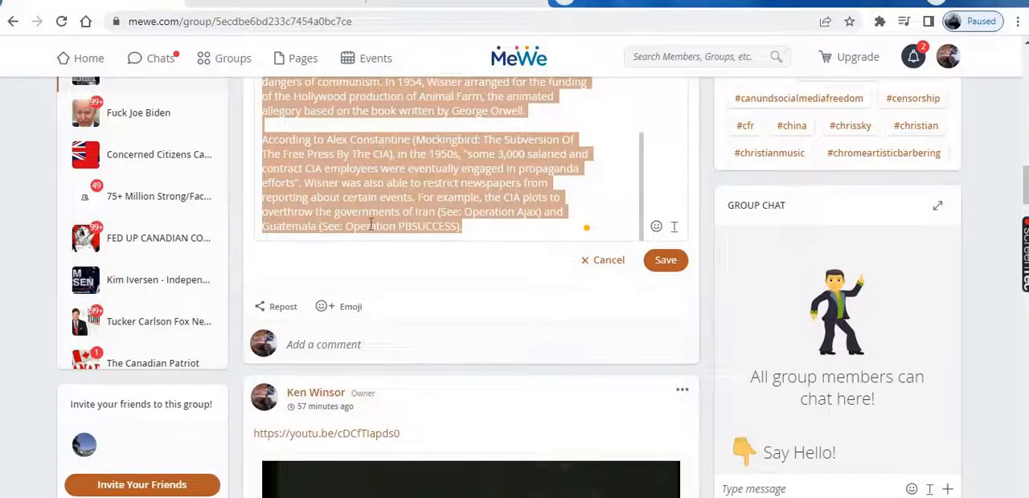
left_click(427, 26)
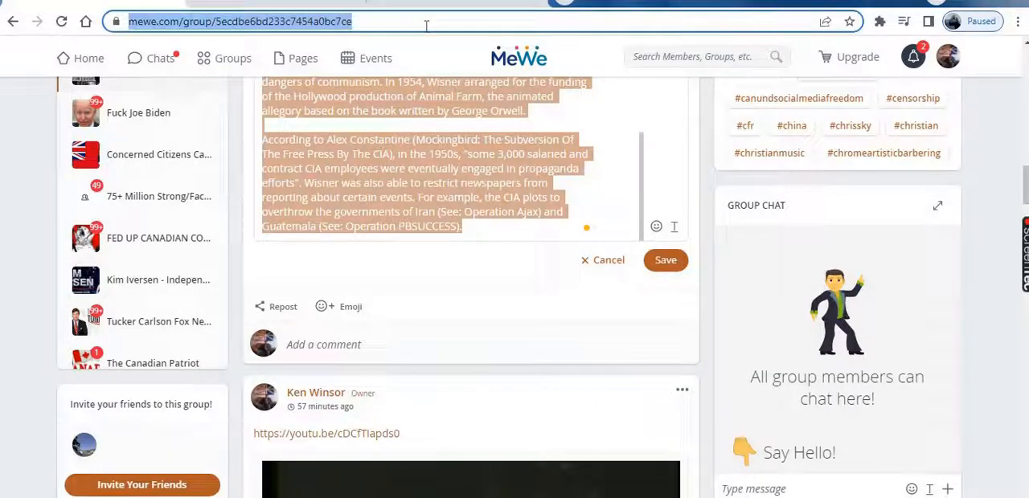
key("BackSpace")
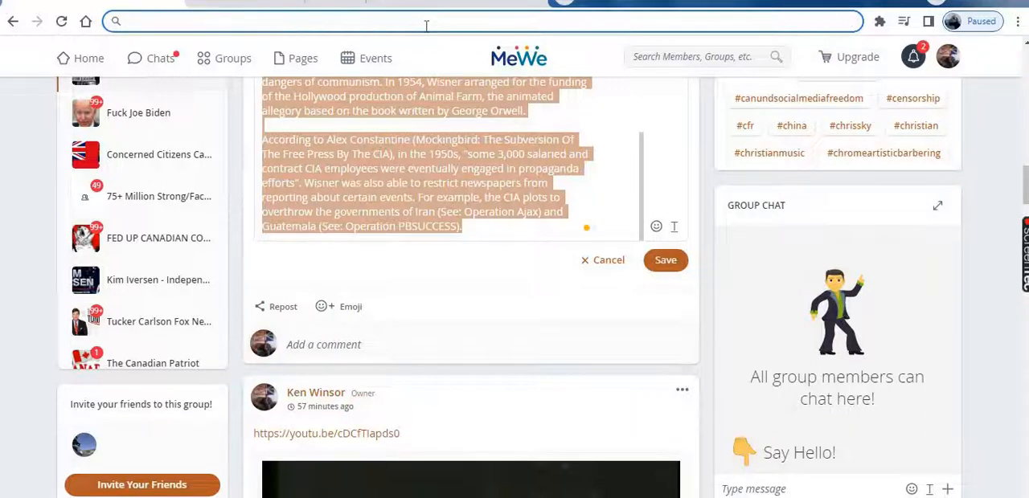
type("w")
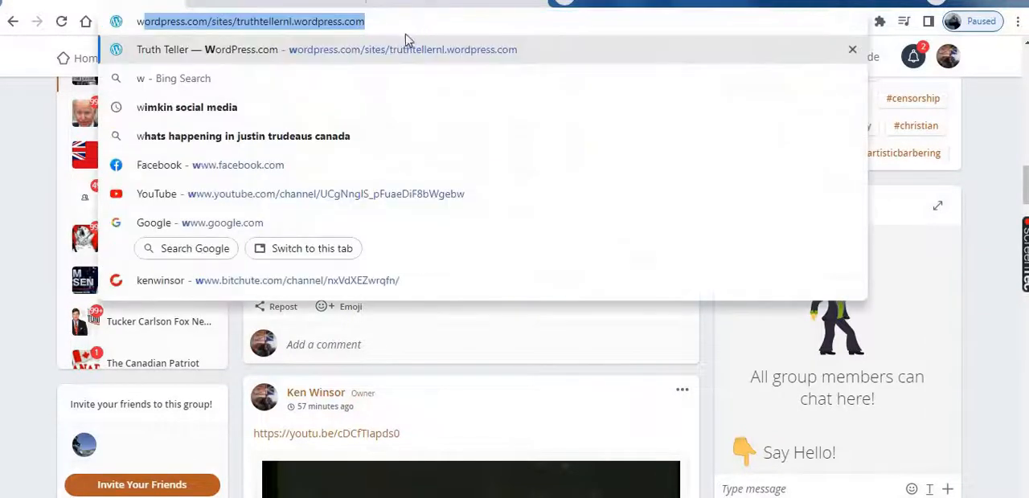
left_click(237, 62)
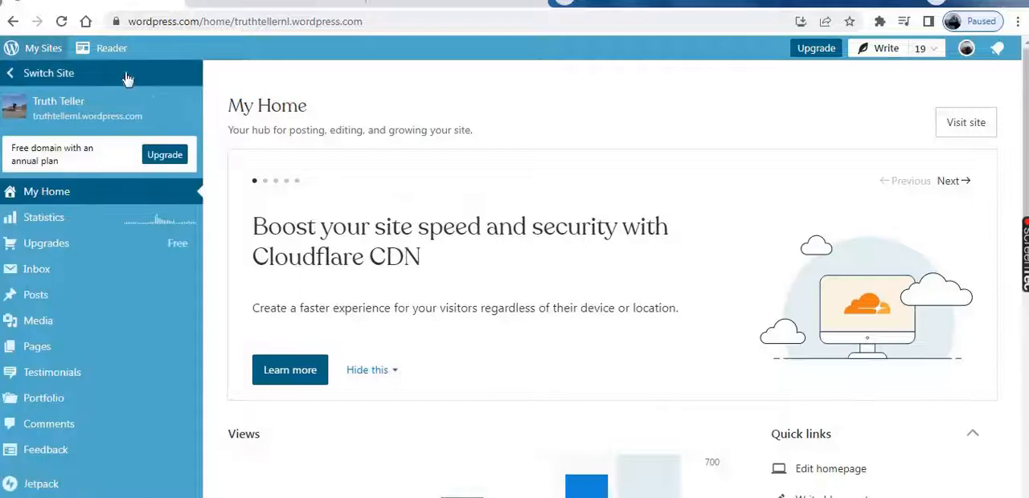
Switch to the DYSTOPIA site and start a new blank post there
left_click(44, 81)
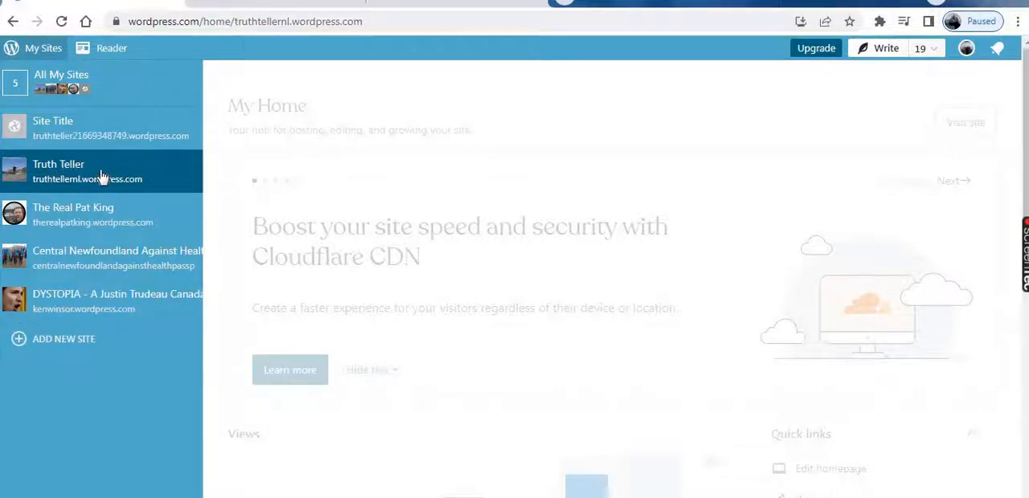
left_click(121, 307)
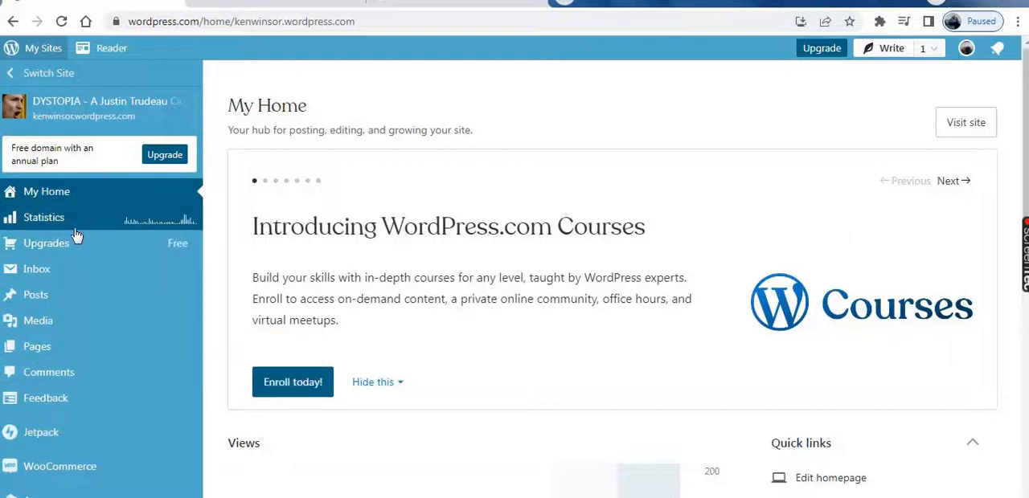
left_click(891, 50)
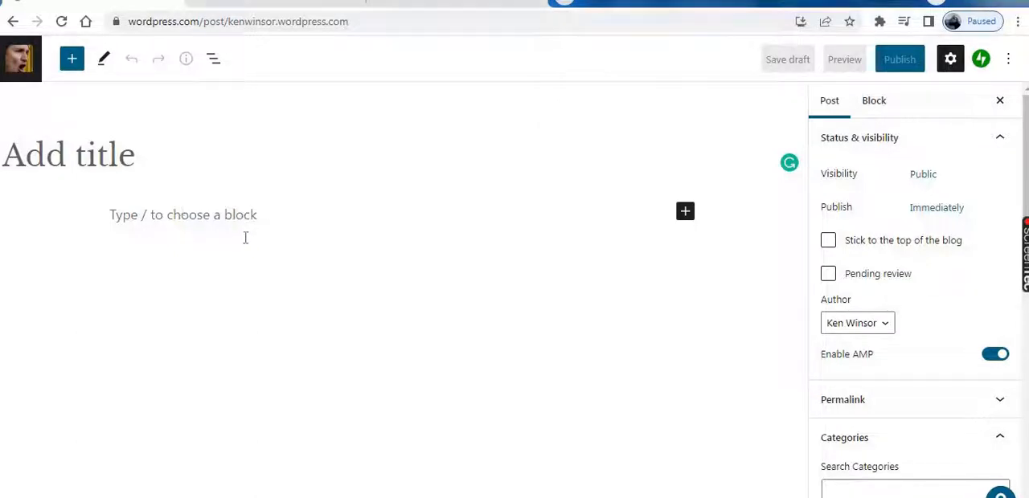
Paste the copied Operation Mockingbird article text into the body of the new post
right_click(181, 211)
left_click(234, 309)
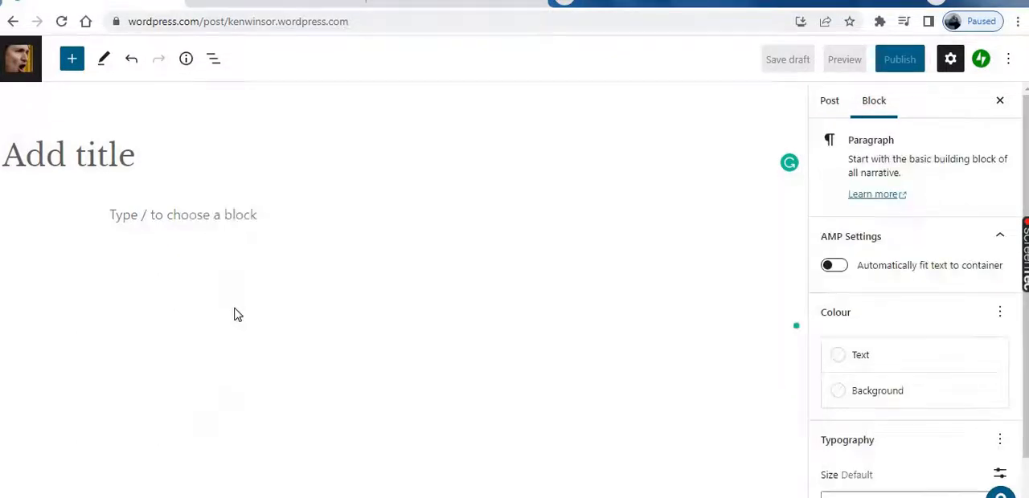
key("ctrl+v")
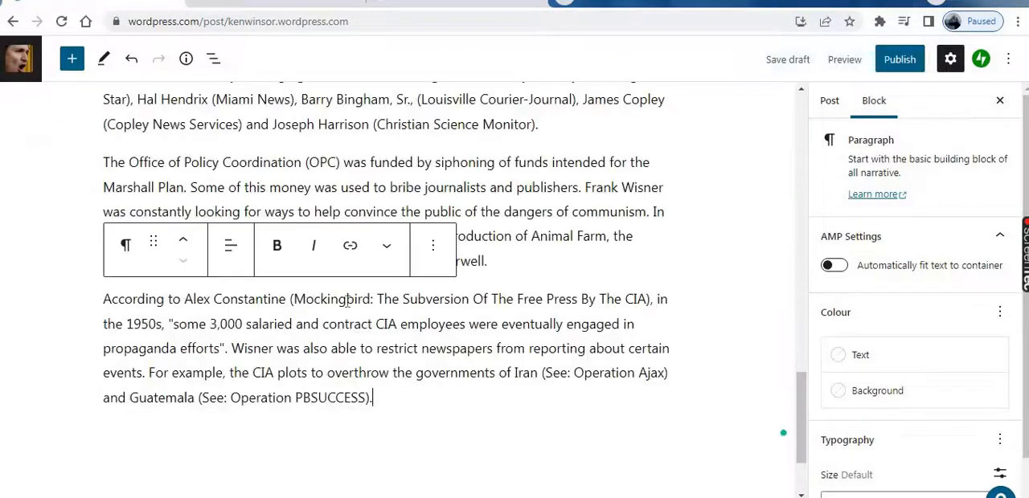
Copy the article's opening line "Operation Mockingbird, CIA Media Control Program" and paste it as the post title
scroll(442, 313, "up", 5)
scroll(456, 311, "up", 5)
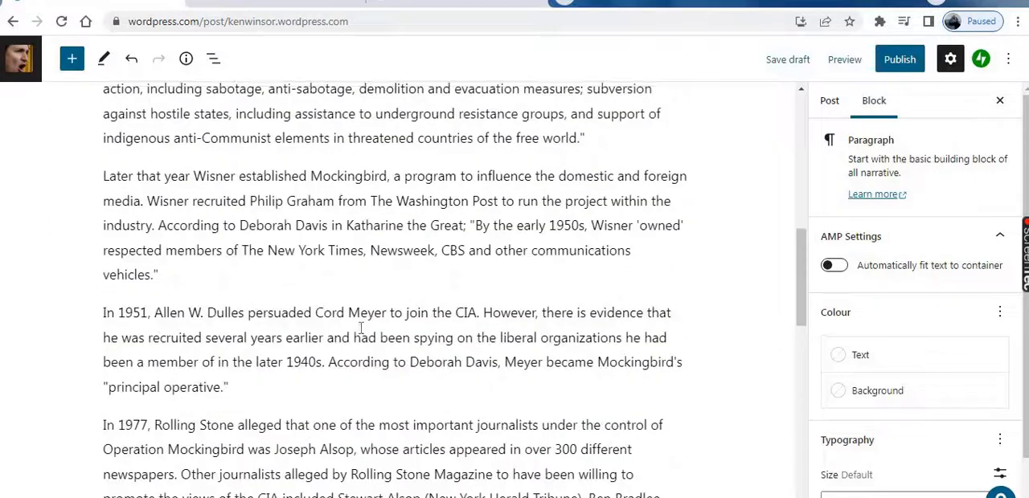
scroll(366, 318, "up", 4)
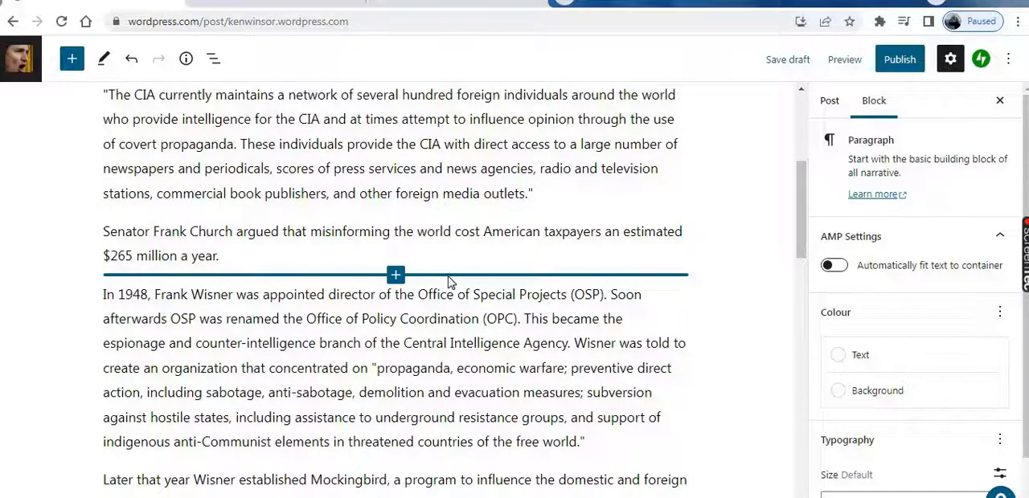
scroll(452, 278, "up", 4)
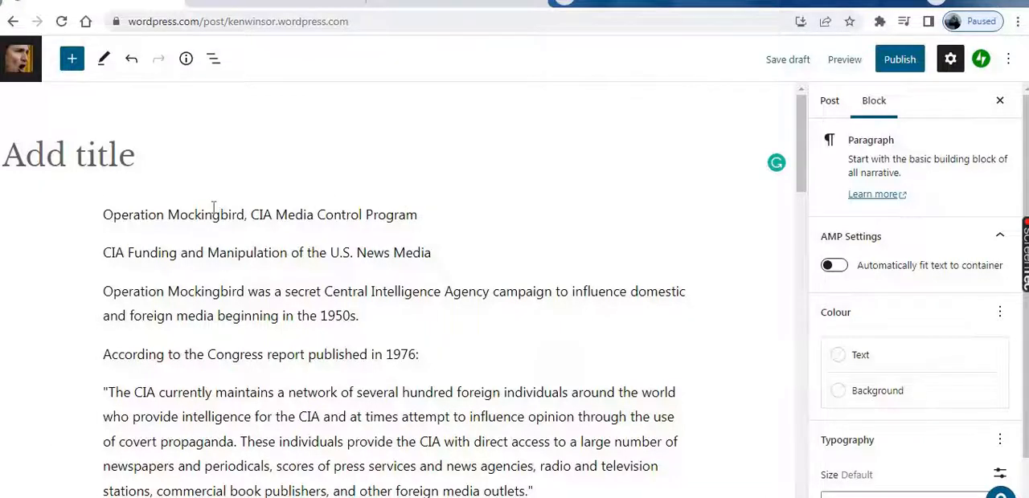
left_click_drag(212, 212, 424, 214)
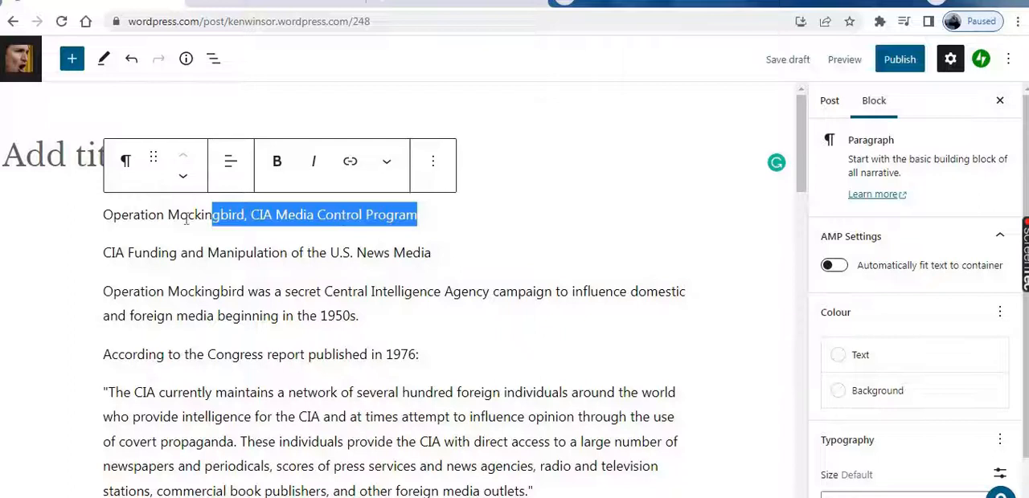
left_click(305, 216)
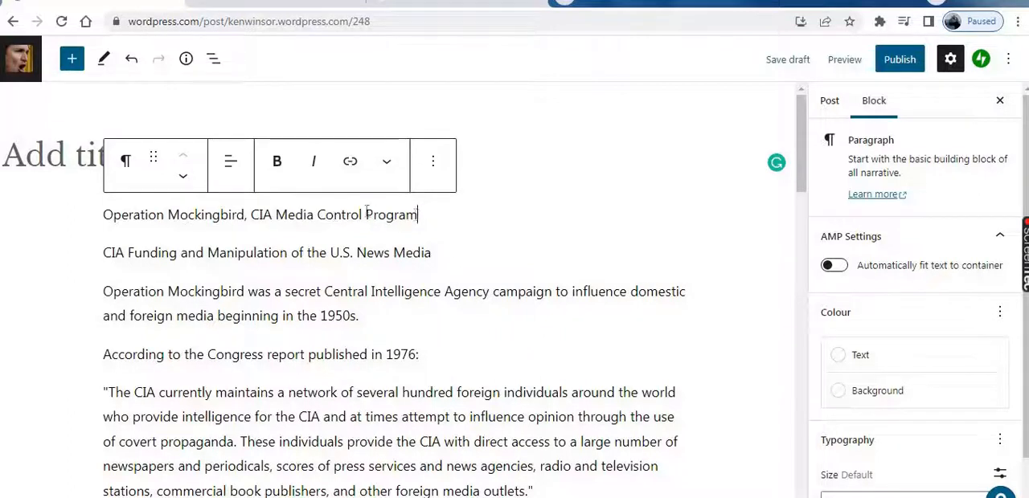
left_click_drag(418, 213, 48, 203)
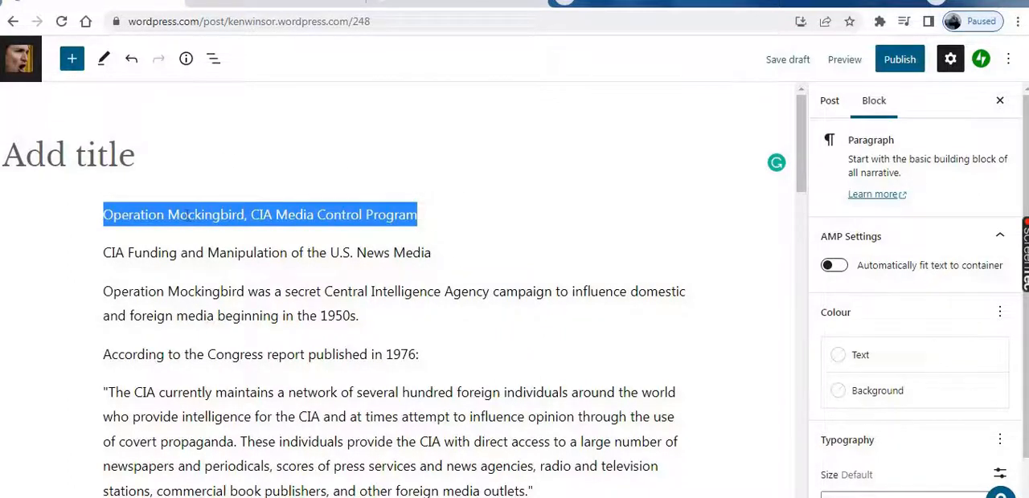
right_click(187, 216)
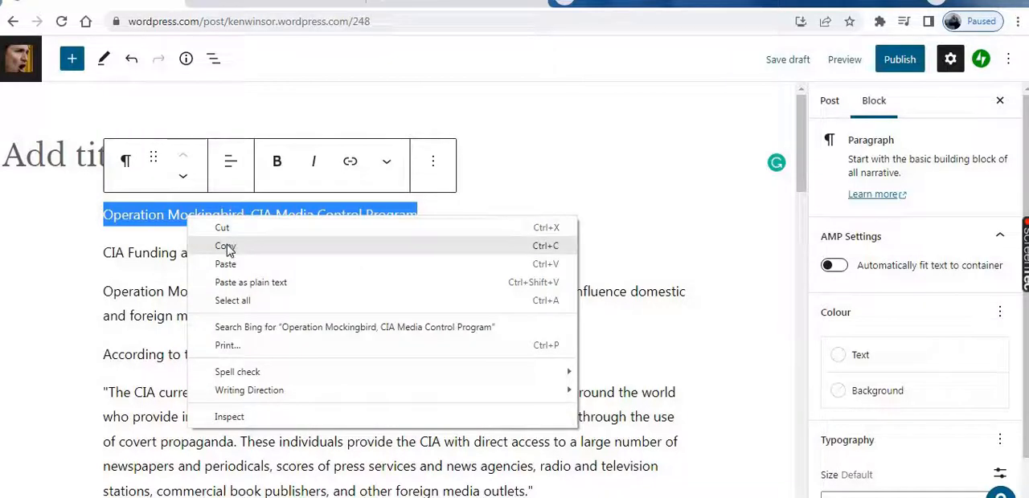
left_click(227, 244)
left_click(201, 160)
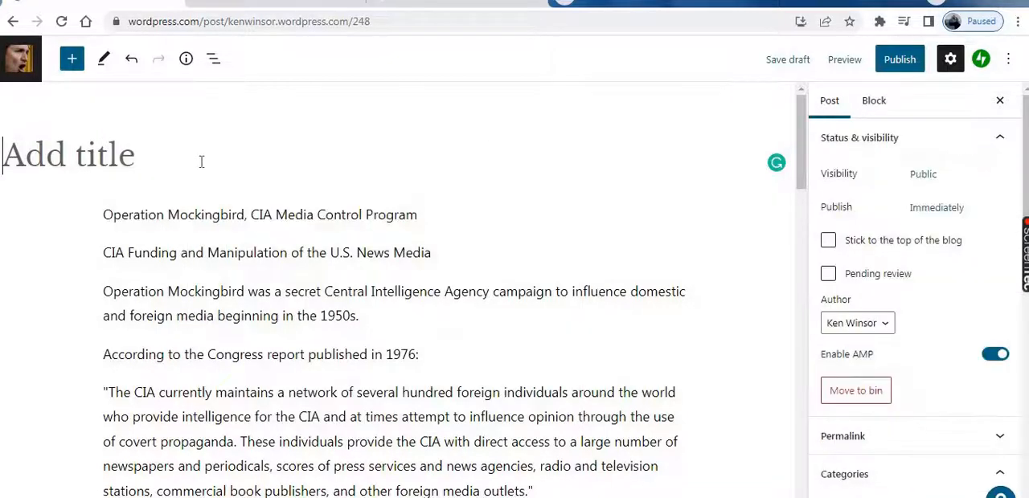
right_click(169, 155)
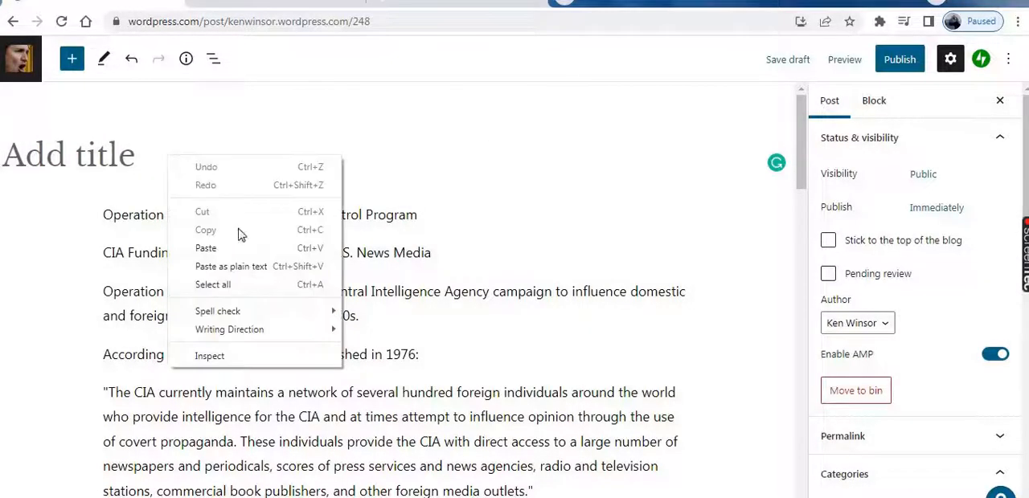
left_click(210, 252)
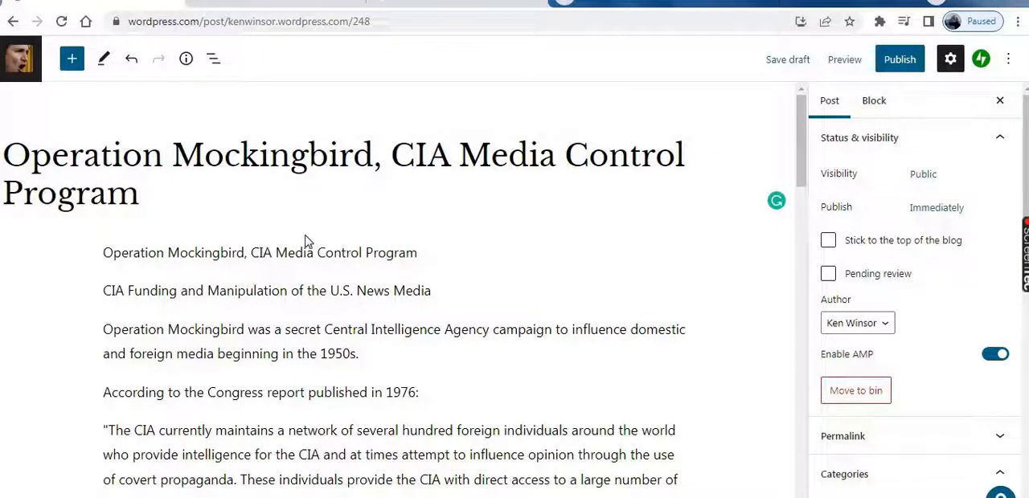
left_click_drag(300, 253, 84, 228)
left_click(429, 254)
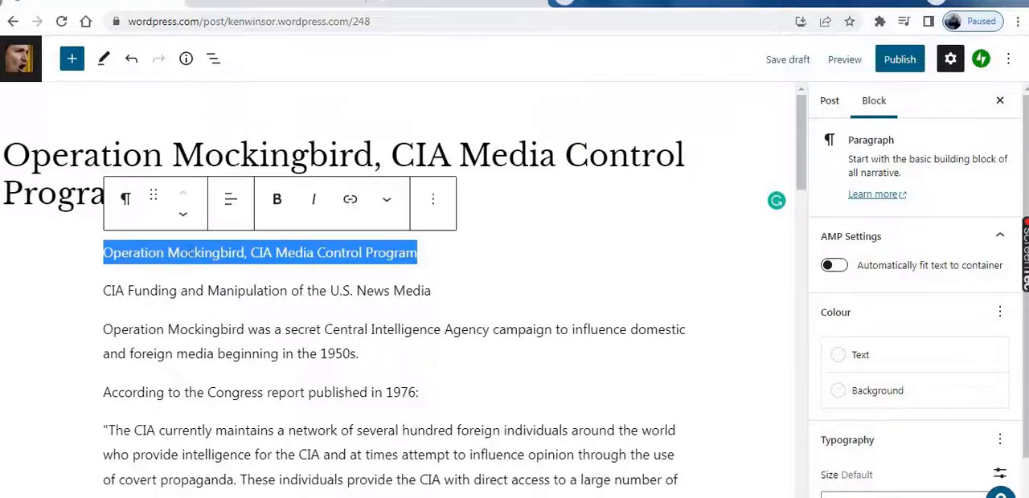
right_click(226, 252)
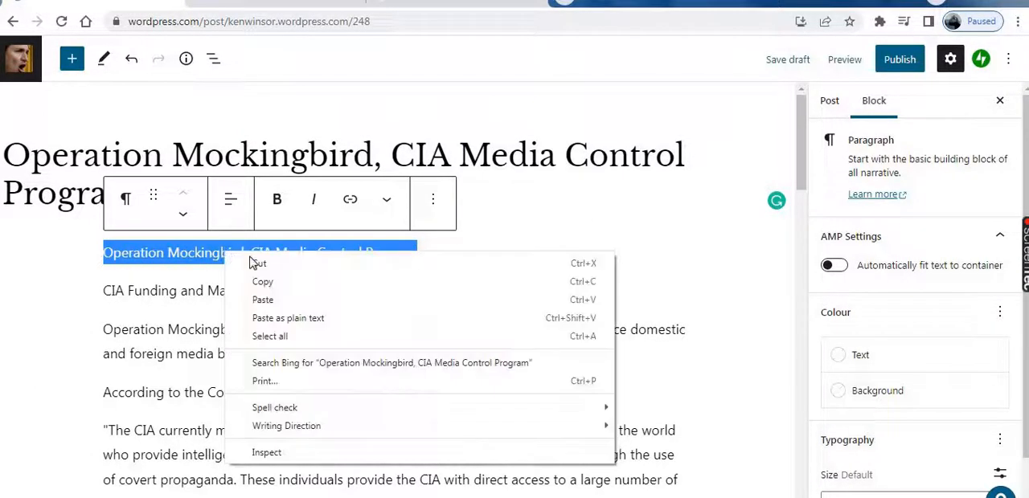
left_click(541, 225)
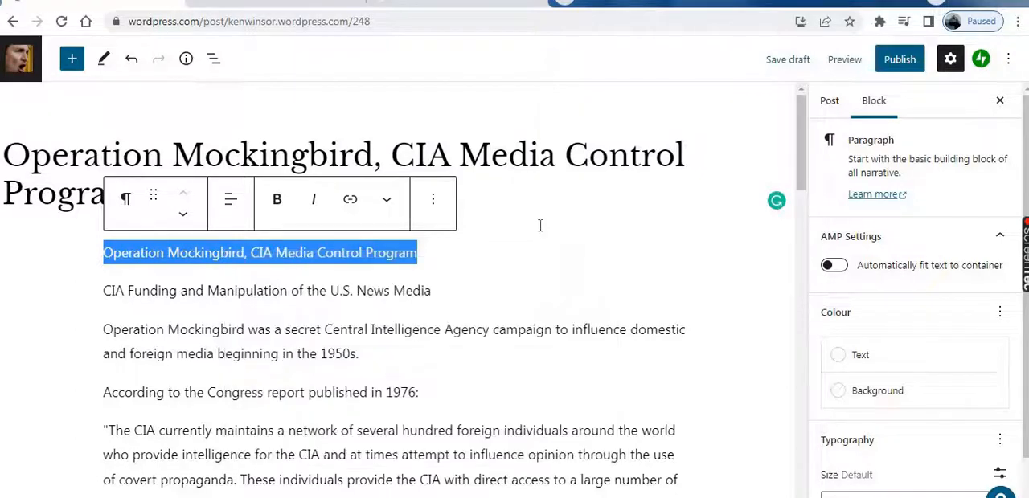
left_click(423, 252)
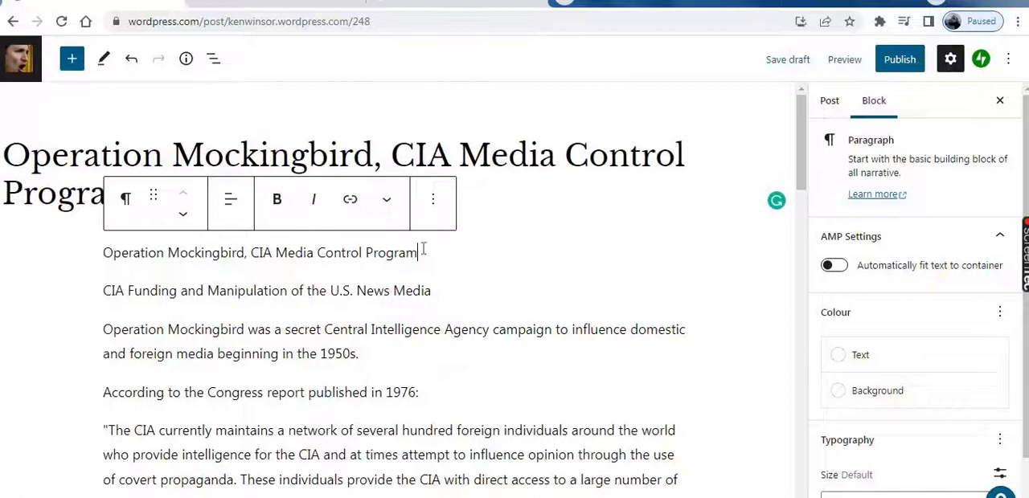
Reduce the page zoom to 90% and remove the opening body paragraph that repeats the post title
left_click(434, 201)
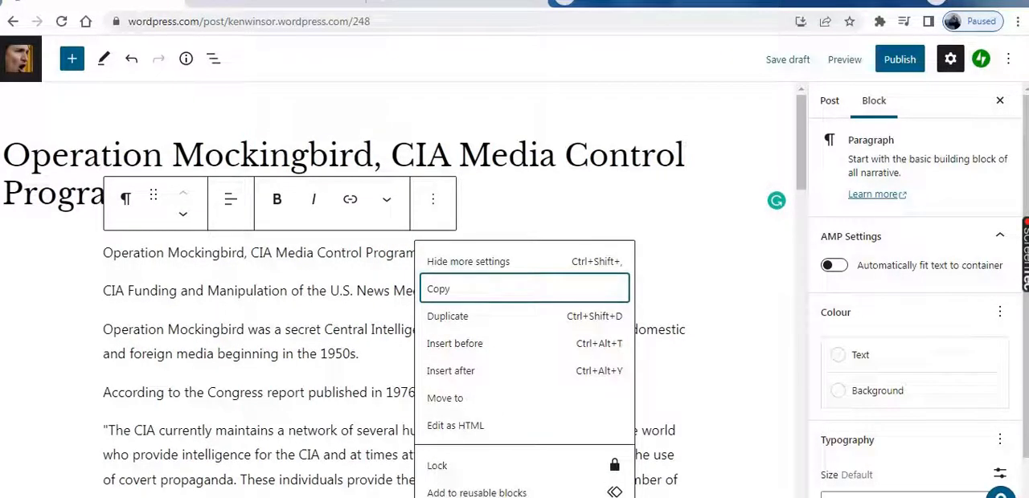
left_click(1018, 22)
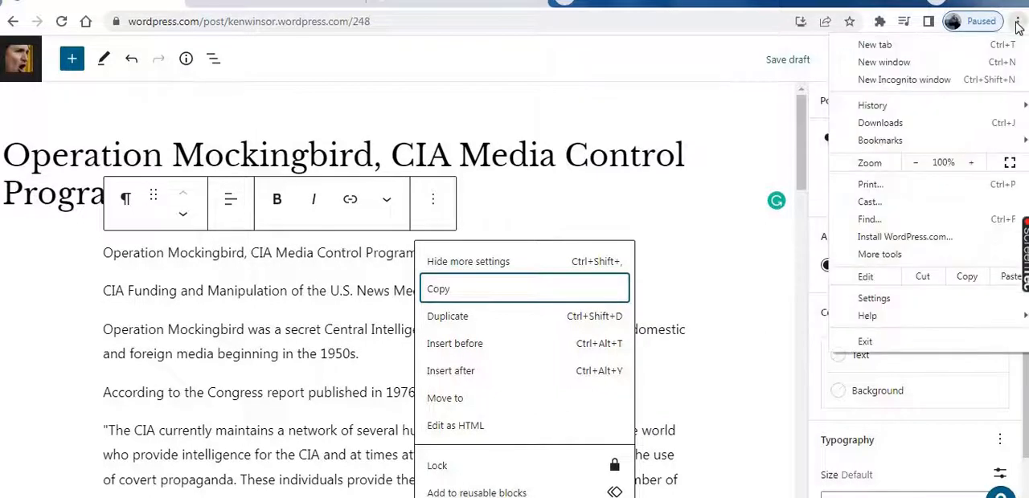
left_click(918, 164)
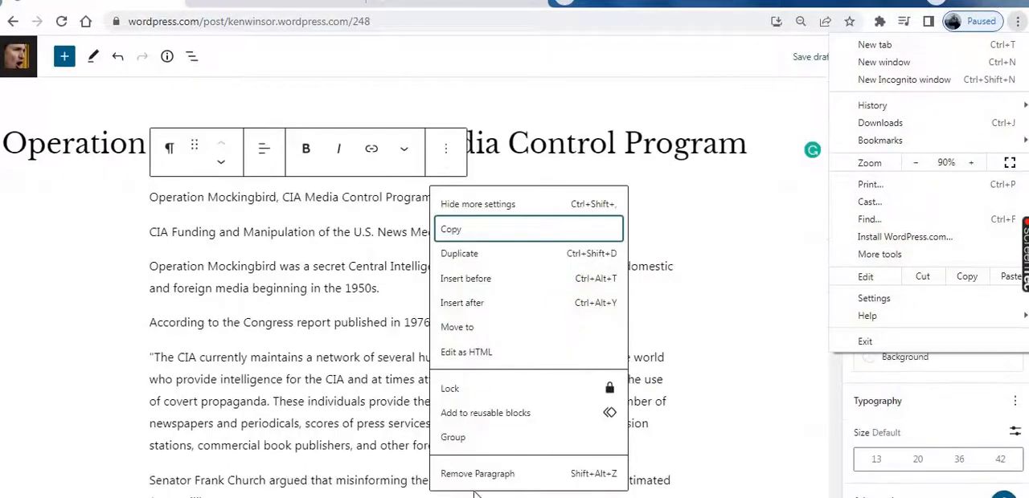
left_click(456, 476)
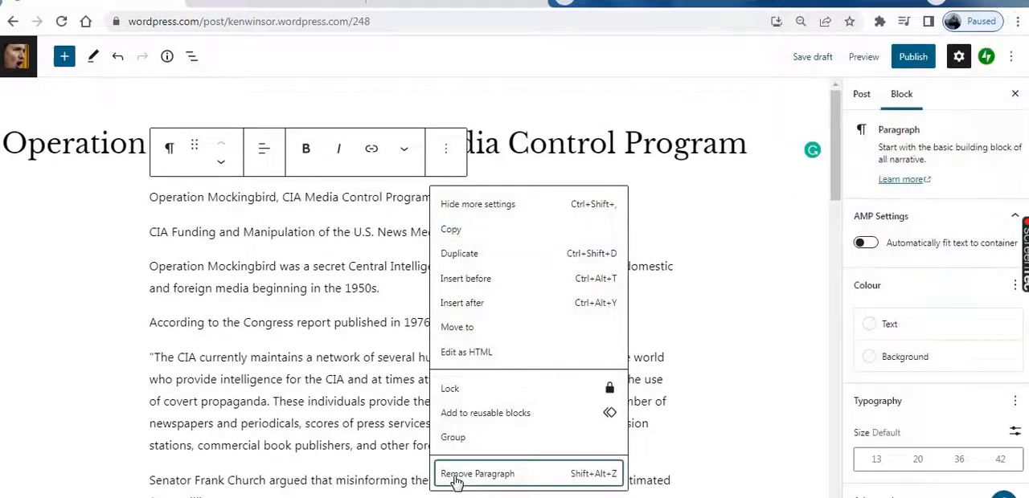
left_click(455, 474)
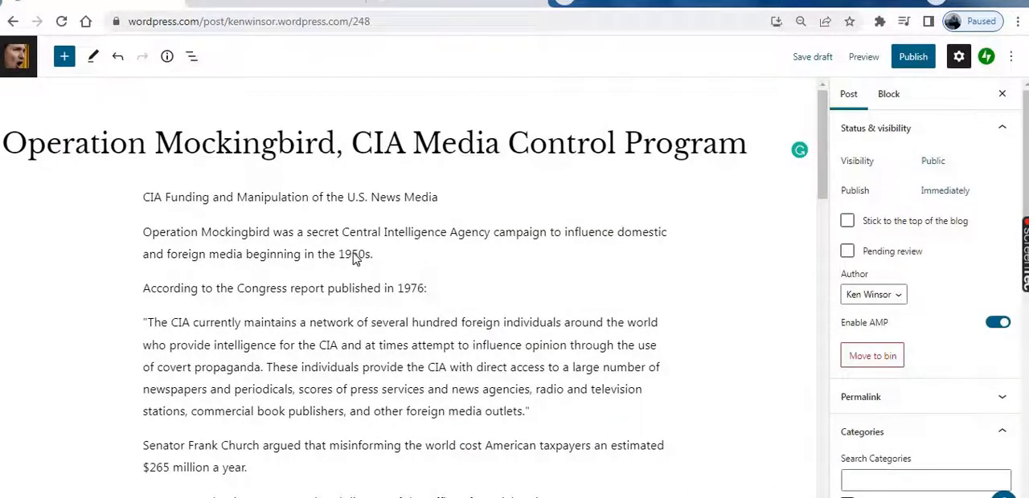
Restore the page zoom to 100%
left_click(1018, 24)
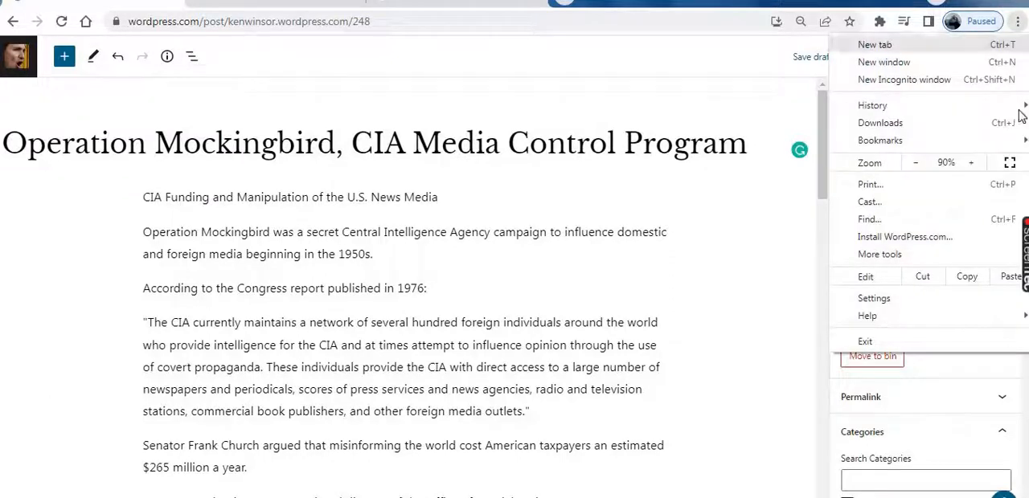
left_click(973, 163)
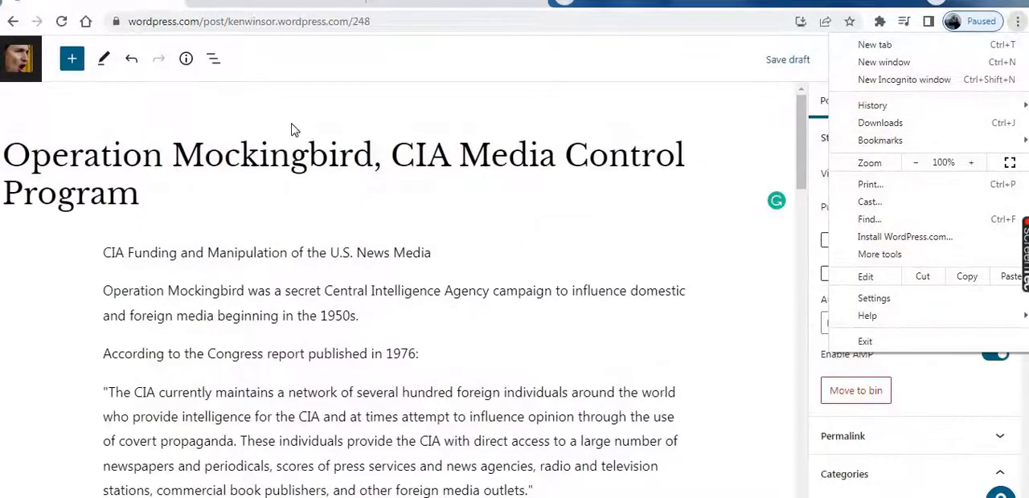
left_click(398, 201)
Look through the article body and the post's category and tag settings
scroll(499, 203, "down", 3)
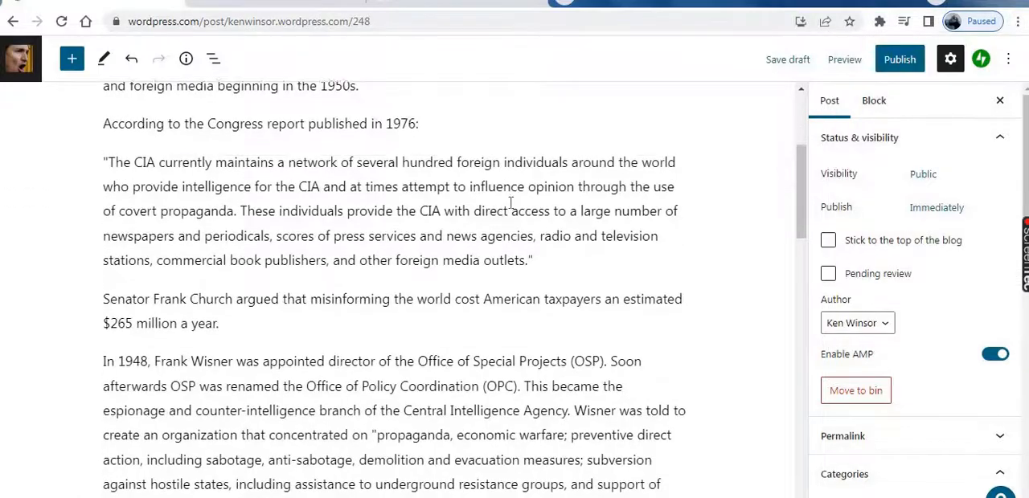
scroll(511, 203, "down", 5)
scroll(547, 193, "down", 8)
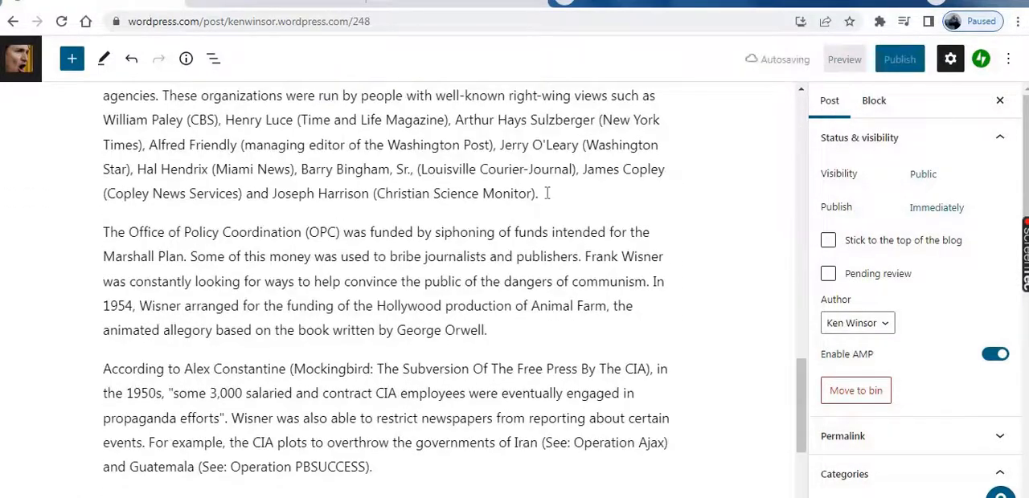
scroll(695, 481, "up", 4)
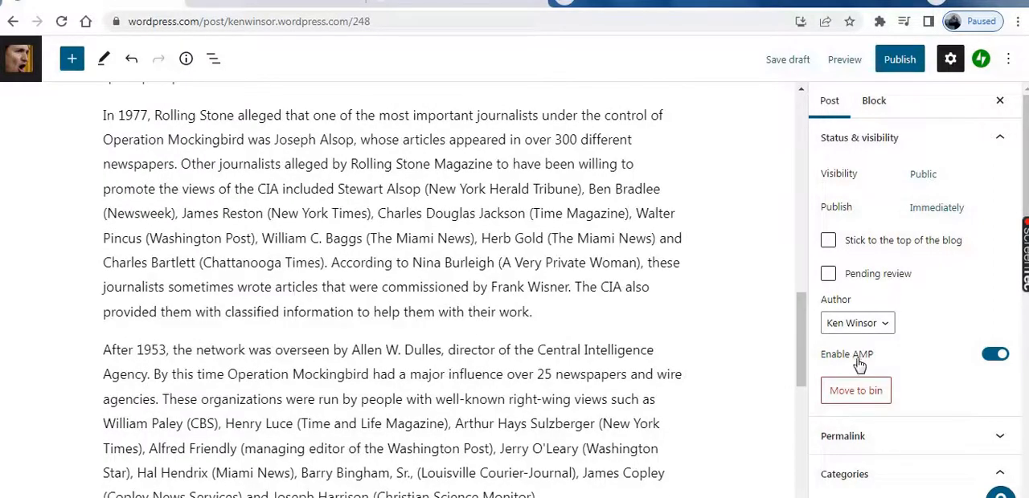
scroll(812, 370, "down", 3)
scroll(897, 384, "down", 2)
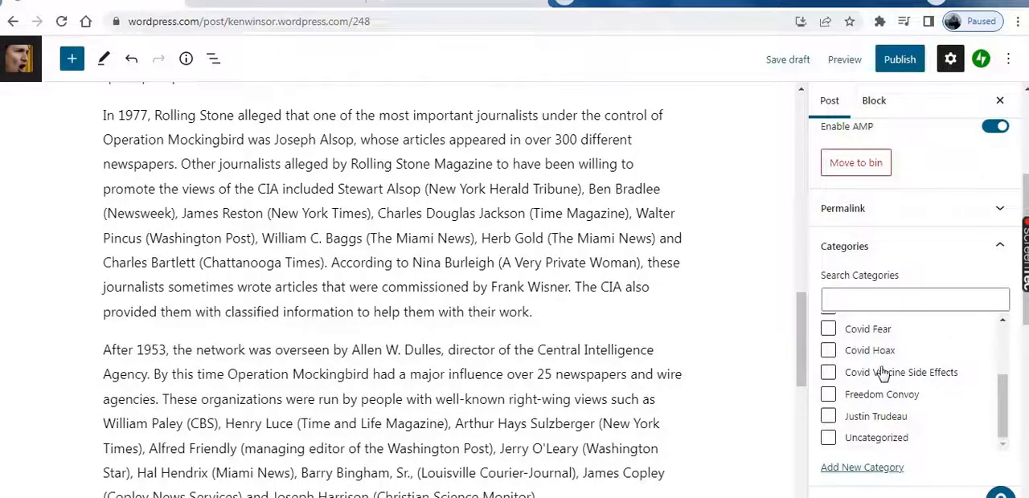
scroll(882, 373, "up", 3)
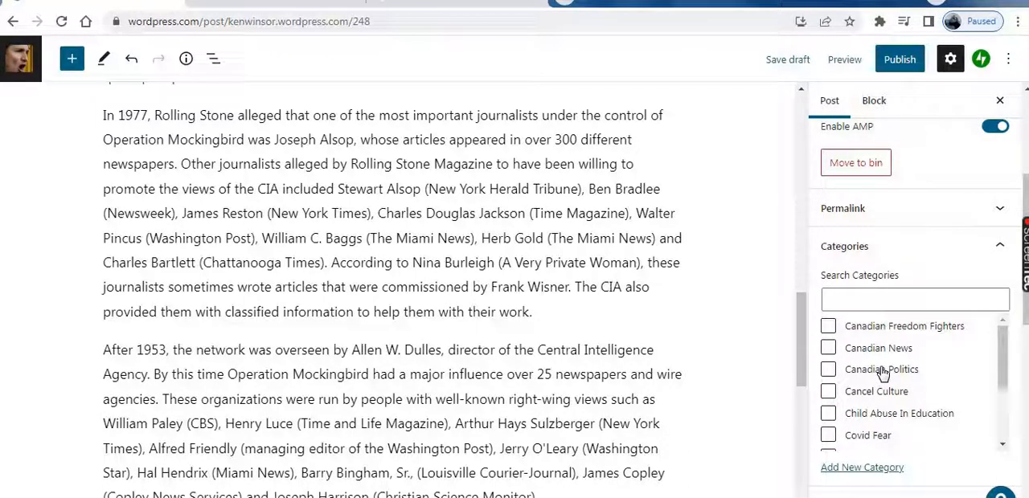
scroll(885, 374, "down", 4)
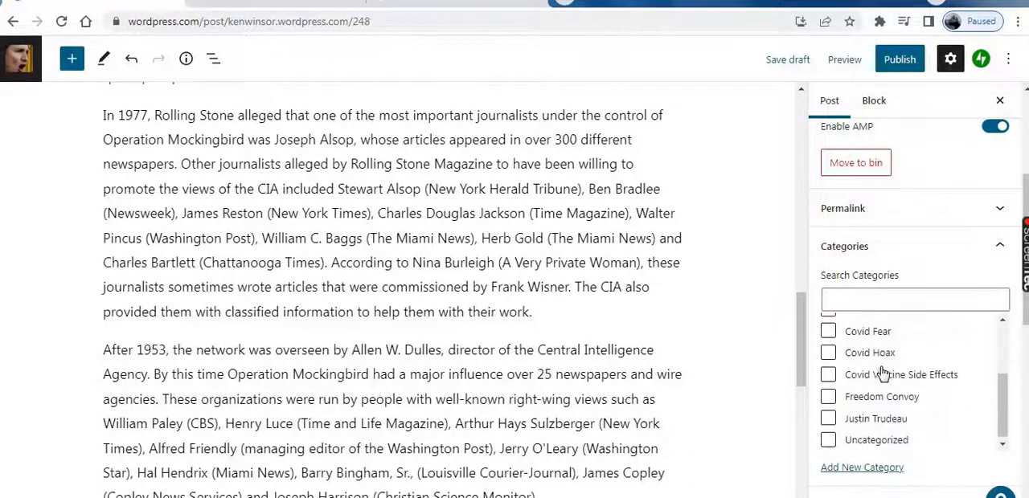
scroll(890, 387, "down", 4)
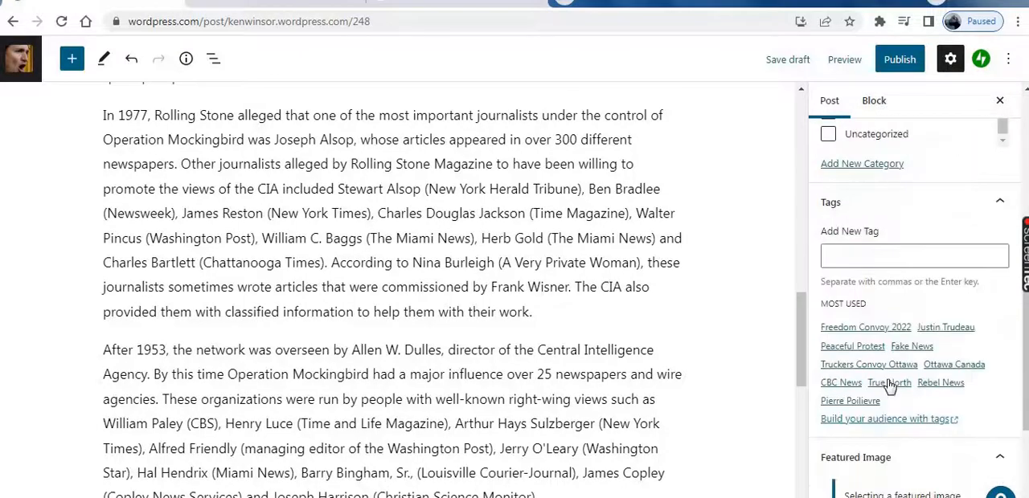
Upload operation-mockingbird-church-comittee from the Desktop to the Media Library and insert it as the post's featured image
scroll(890, 387, "down", 3)
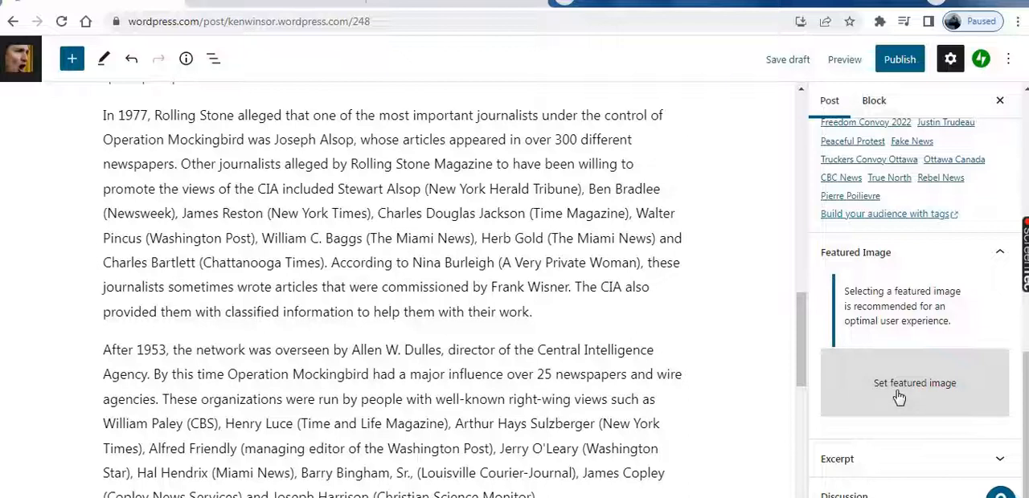
left_click(899, 397)
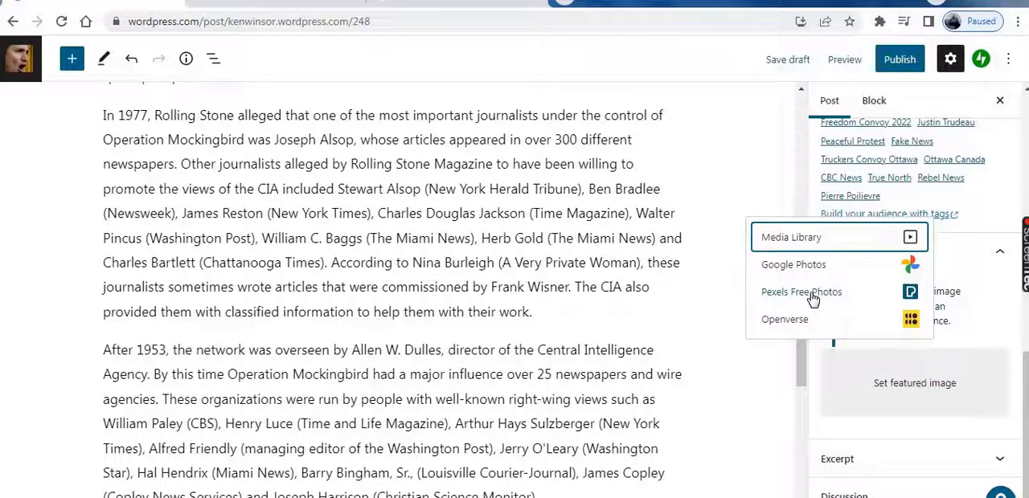
left_click(786, 243)
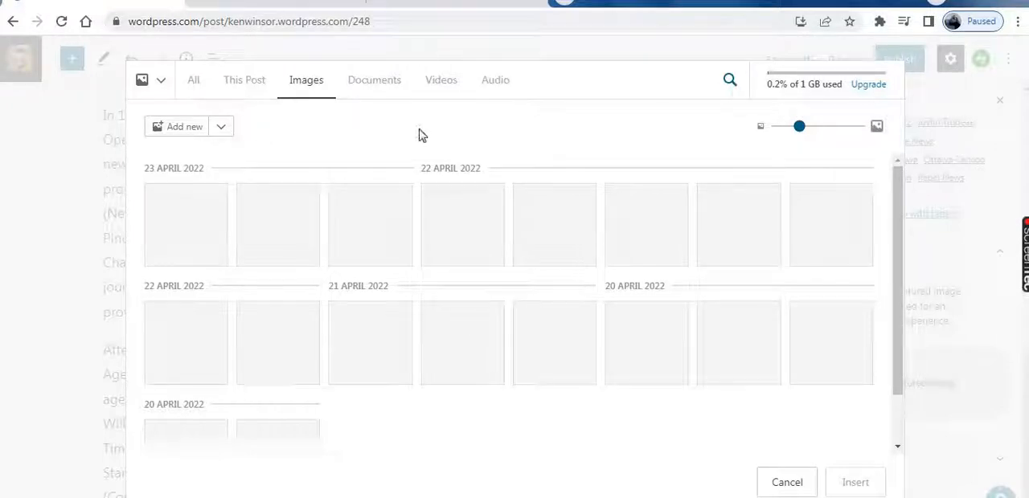
left_click(197, 135)
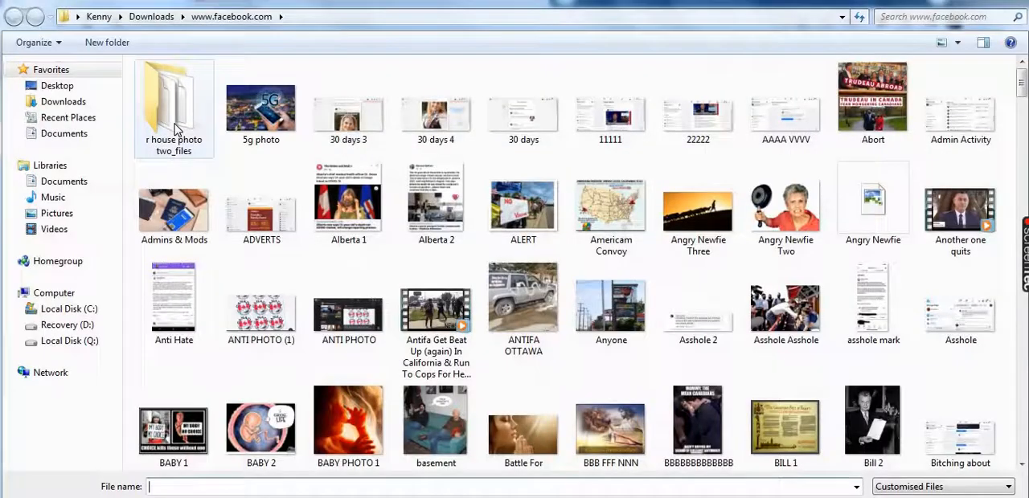
left_click(63, 87)
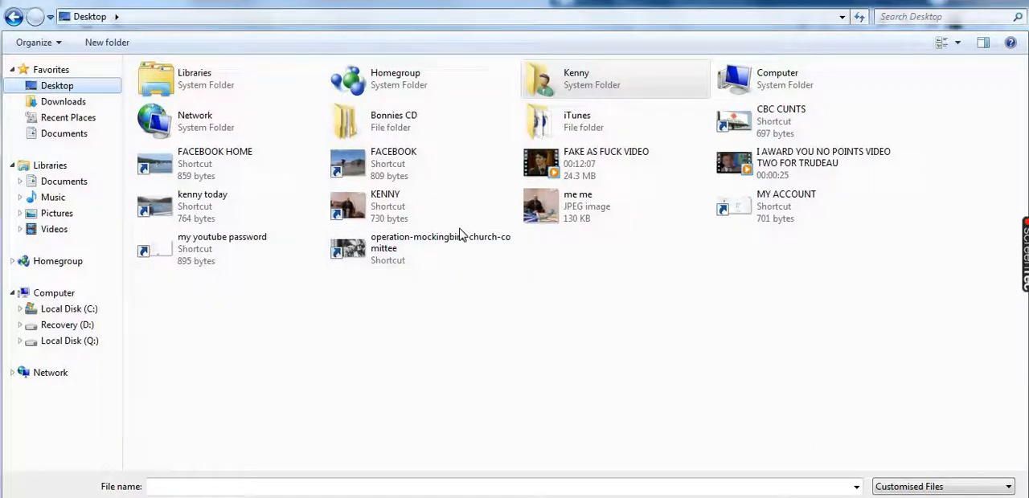
left_click(418, 246)
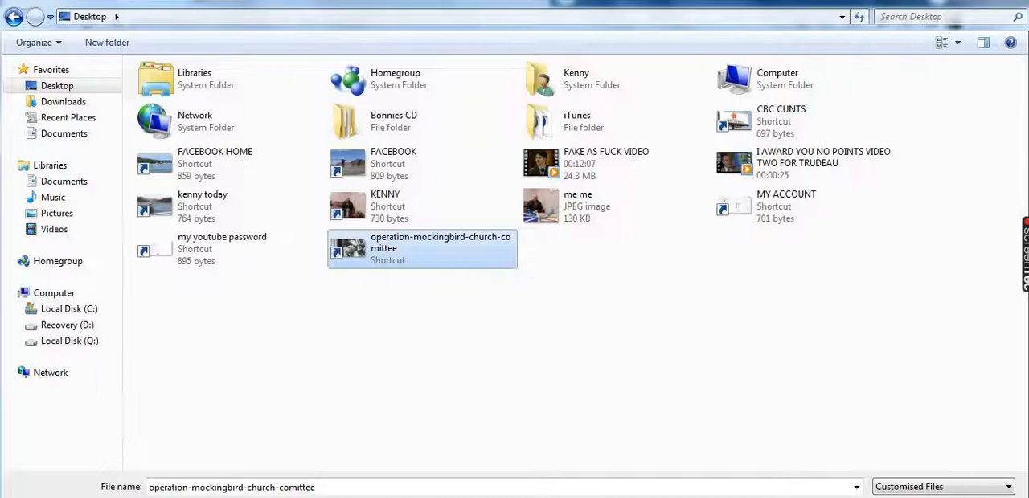
key("Return")
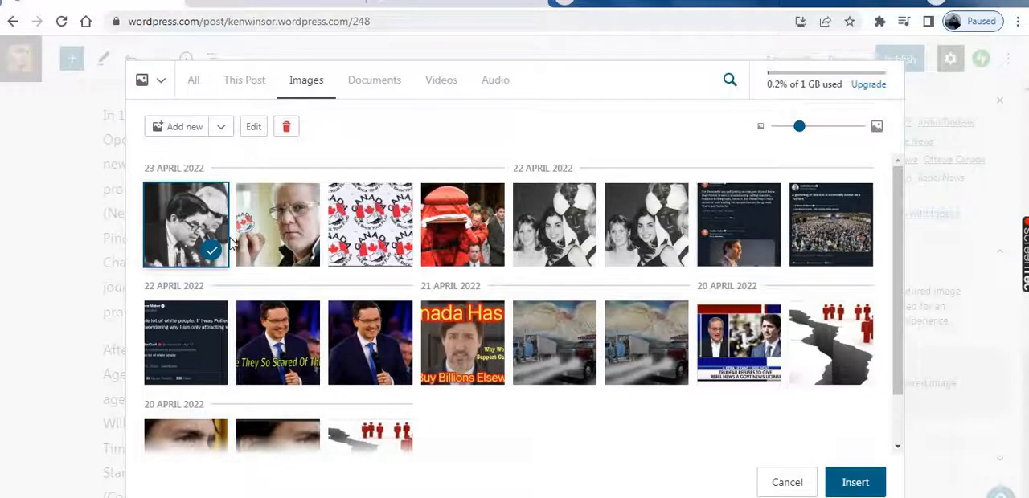
left_click(865, 489)
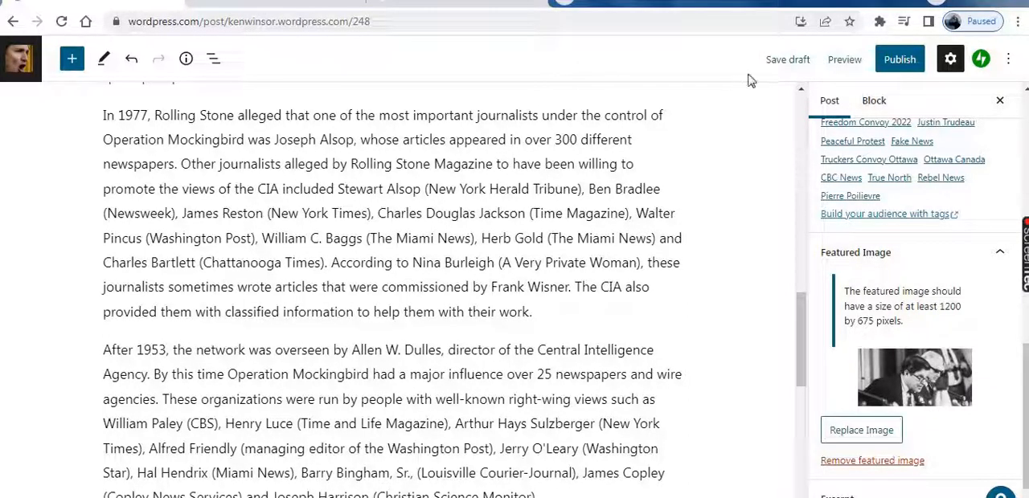
Publish the Operation Mockingbird post immediately on the DYSTOPIA site with public visibility
left_click(845, 60)
left_click(904, 69)
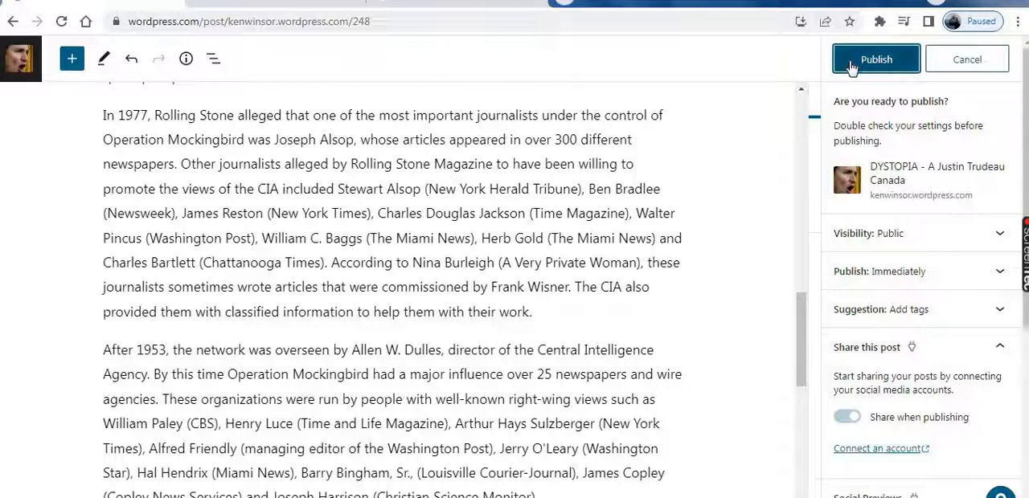
left_click(866, 69)
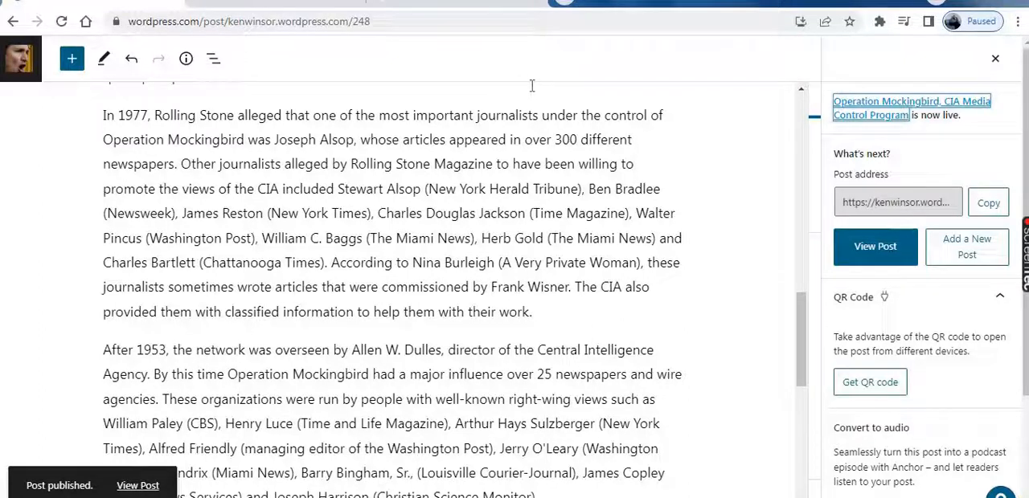
Open the published post and review its featured image, title and article text on the live site
left_click(880, 259)
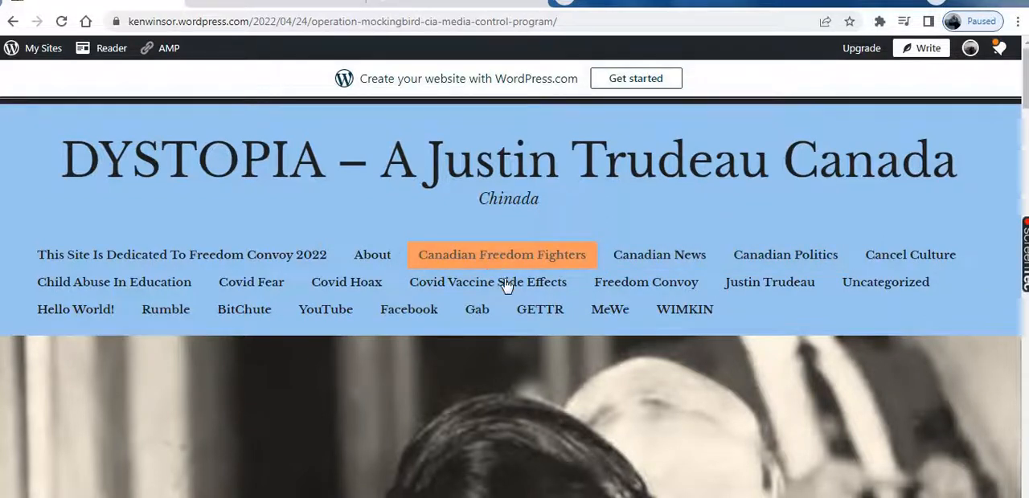
scroll(528, 304, "down", 5)
scroll(595, 337, "down", 7)
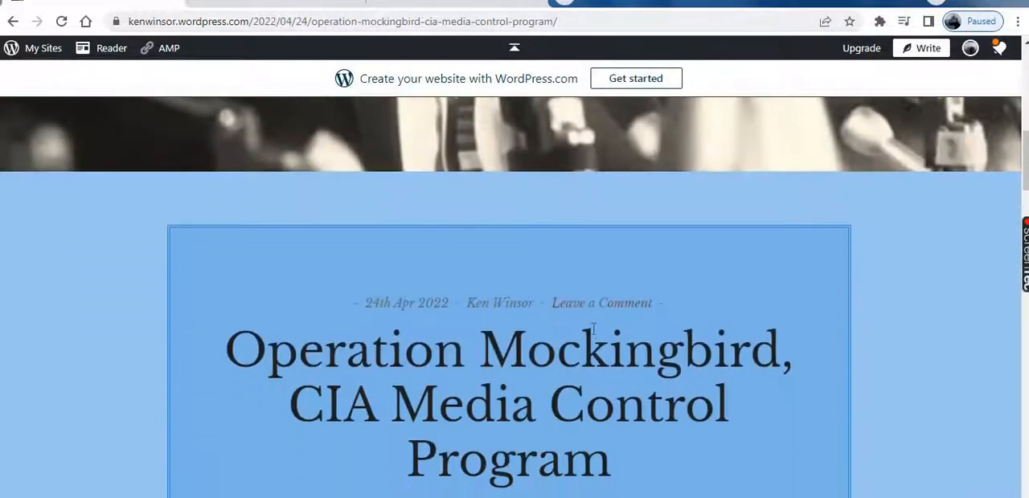
scroll(594, 328, "down", 3)
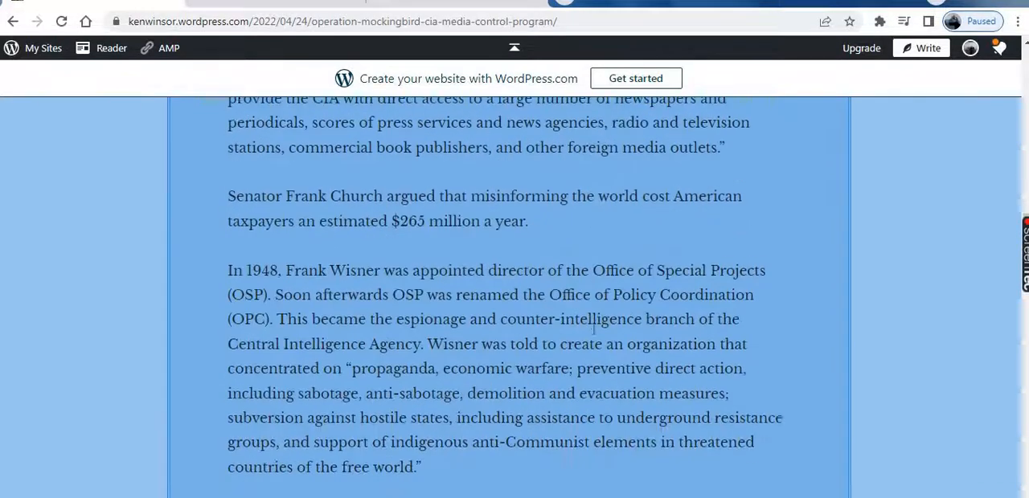
scroll(593, 338, "up", 3)
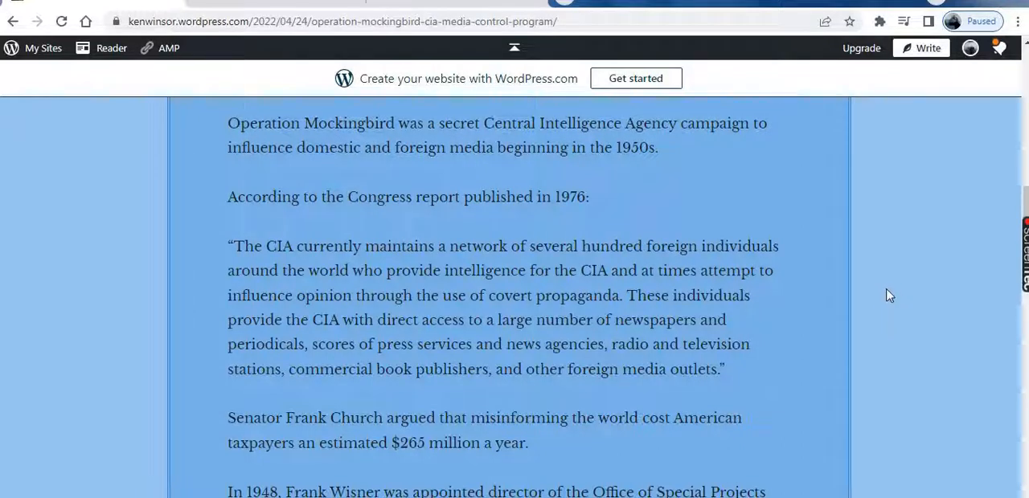
scroll(890, 300, "up", 5)
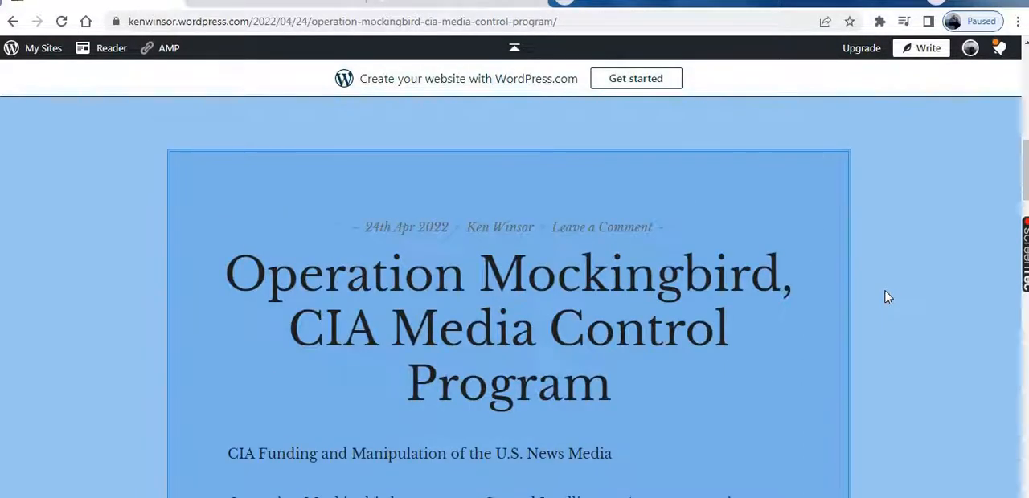
scroll(888, 297, "up", 3)
scroll(887, 298, "down", 4)
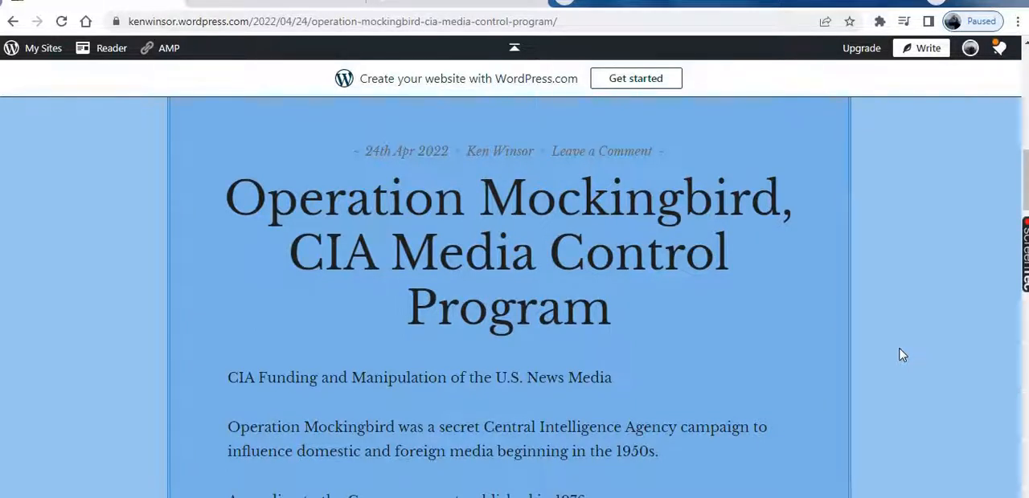
scroll(902, 355, "up", 3)
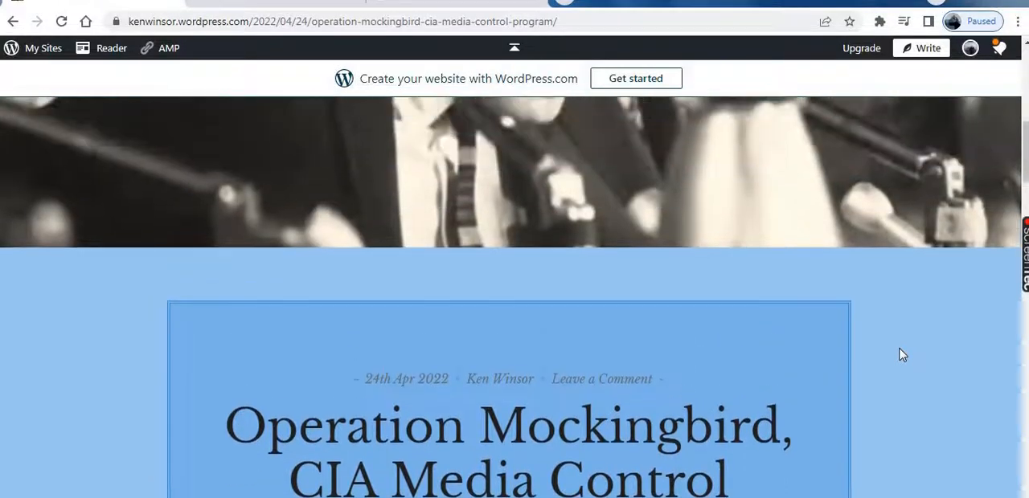
Read through the published Operation Mockingbird article on the live site, from the header image and title down through the body paragraphs
scroll(902, 356, "down", 4)
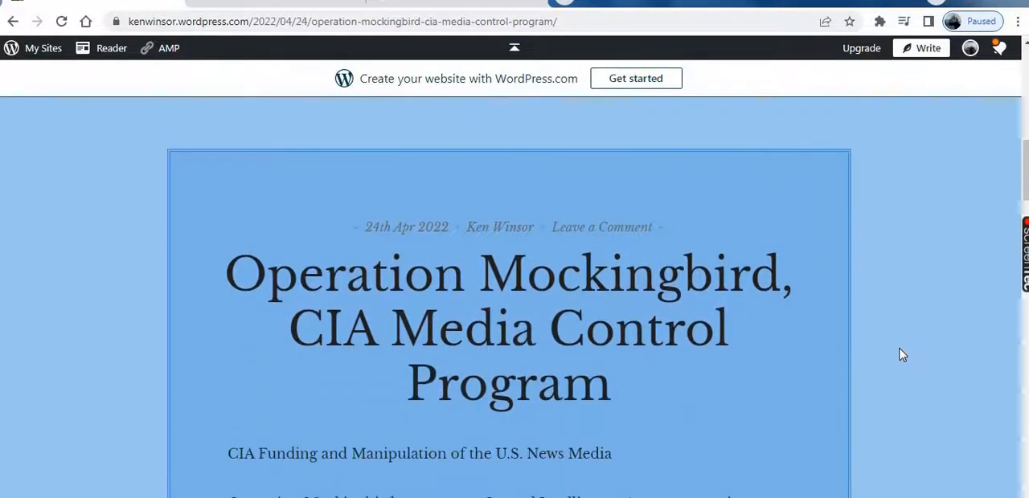
scroll(902, 355, "down", 5)
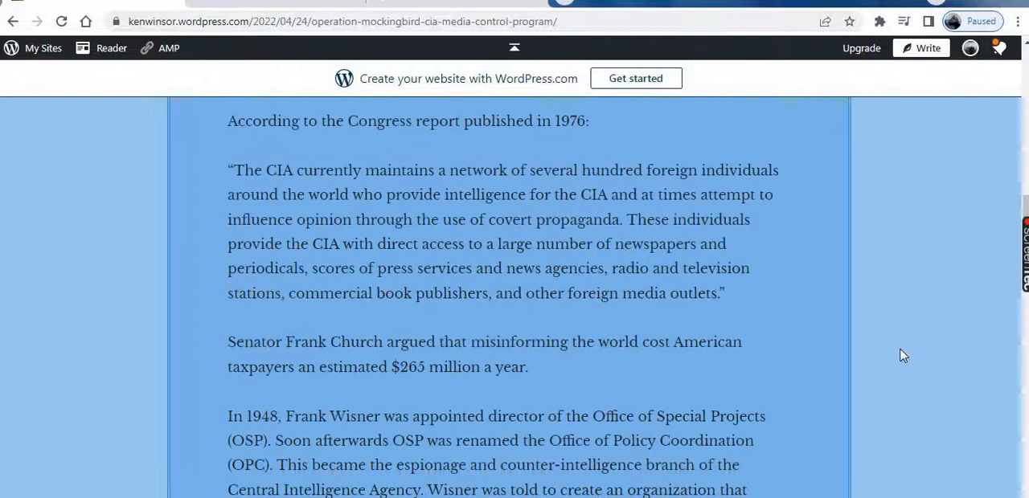
scroll(902, 356, "up", 4)
scroll(902, 356, "up", 5)
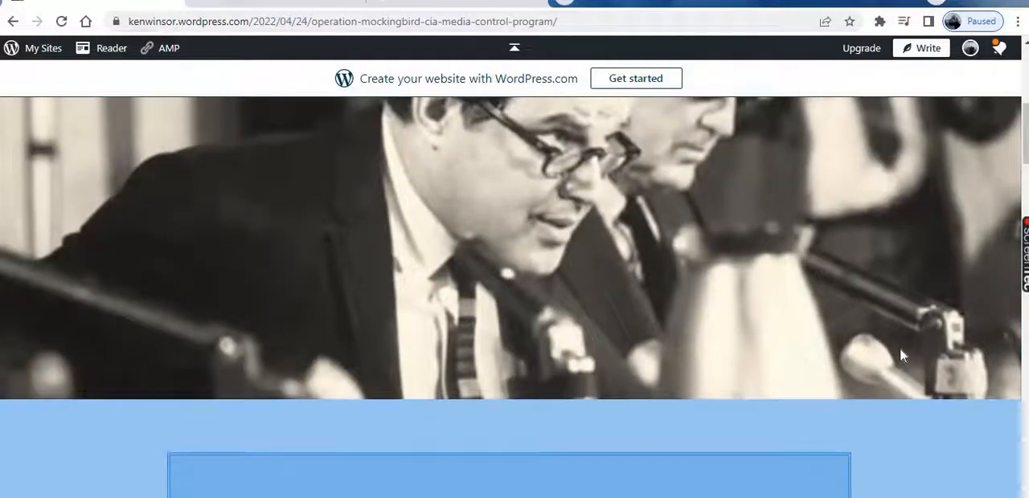
scroll(902, 355, "down", 4)
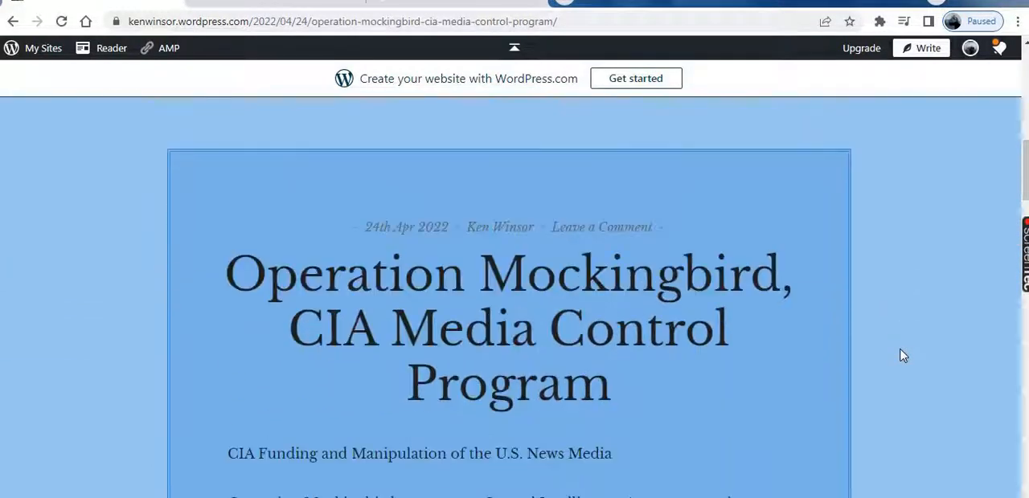
scroll(902, 355, "down", 3)
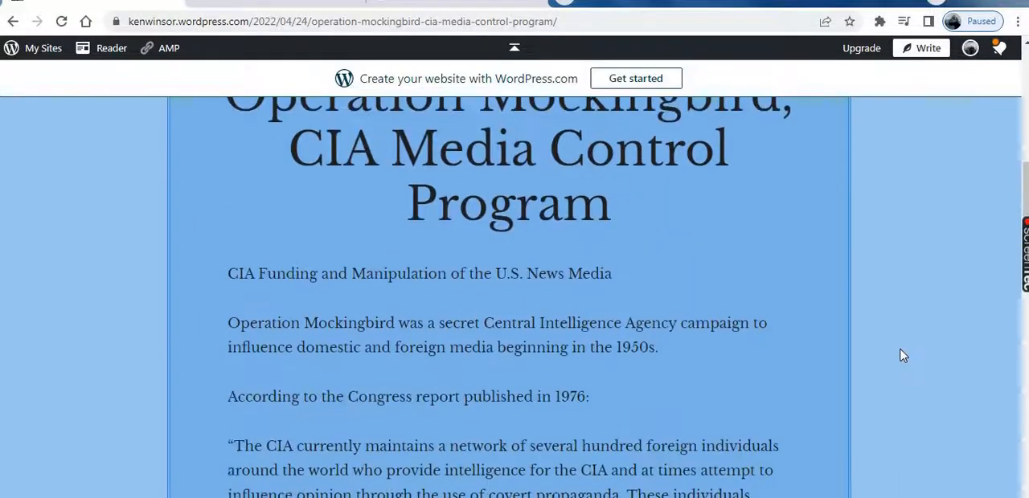
scroll(902, 356, "up", 8)
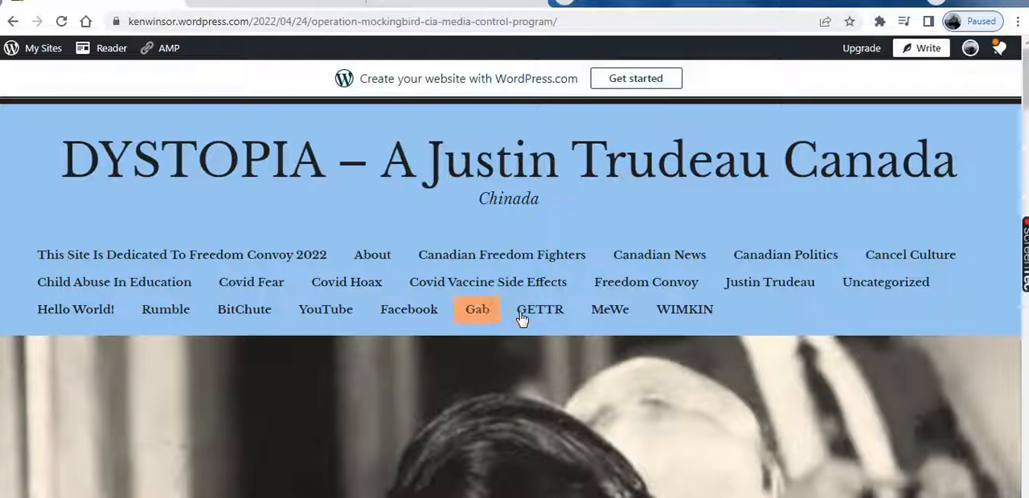
scroll(527, 314, "down", 10)
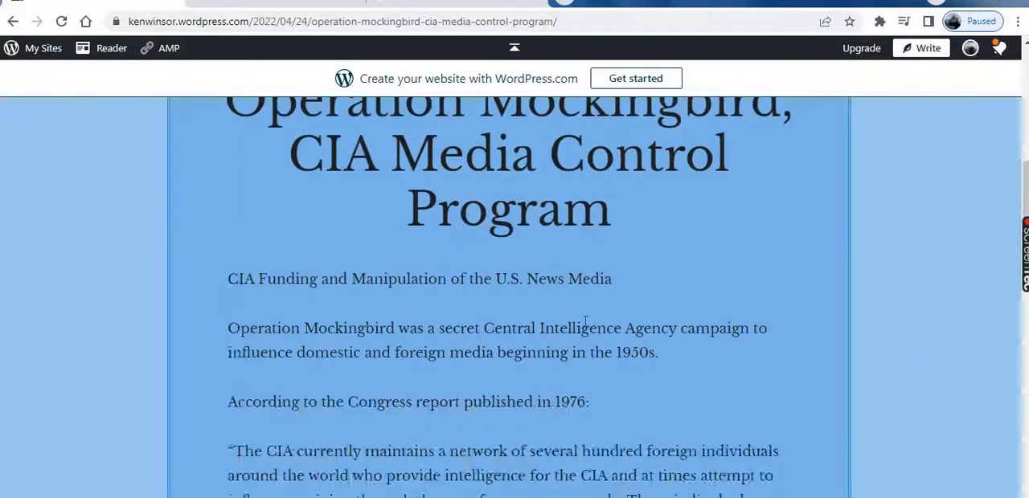
scroll(585, 322, "down", 15)
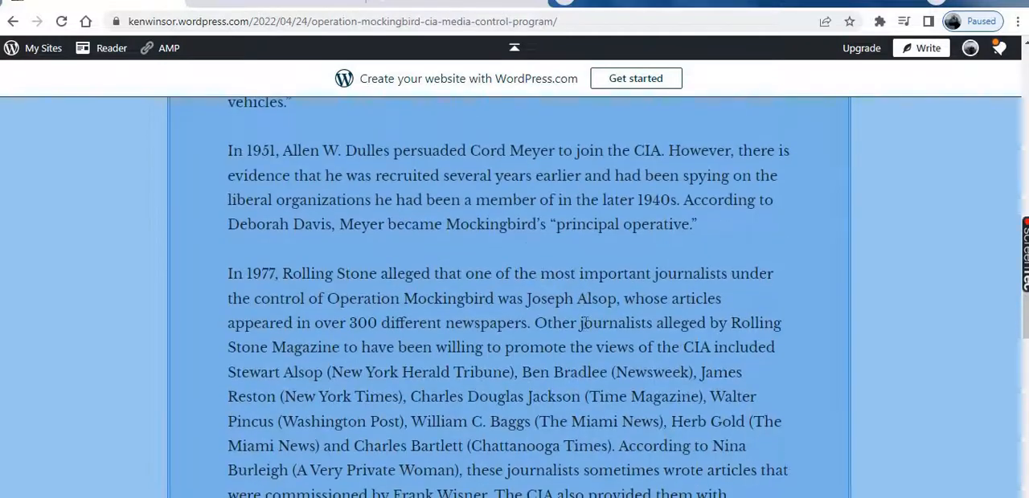
scroll(586, 322, "down", 5)
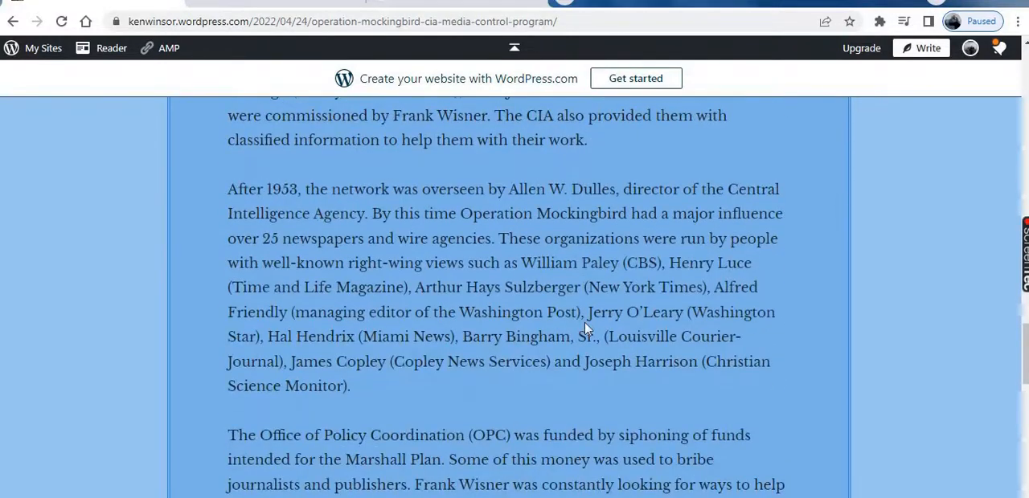
scroll(585, 328, "down", 7)
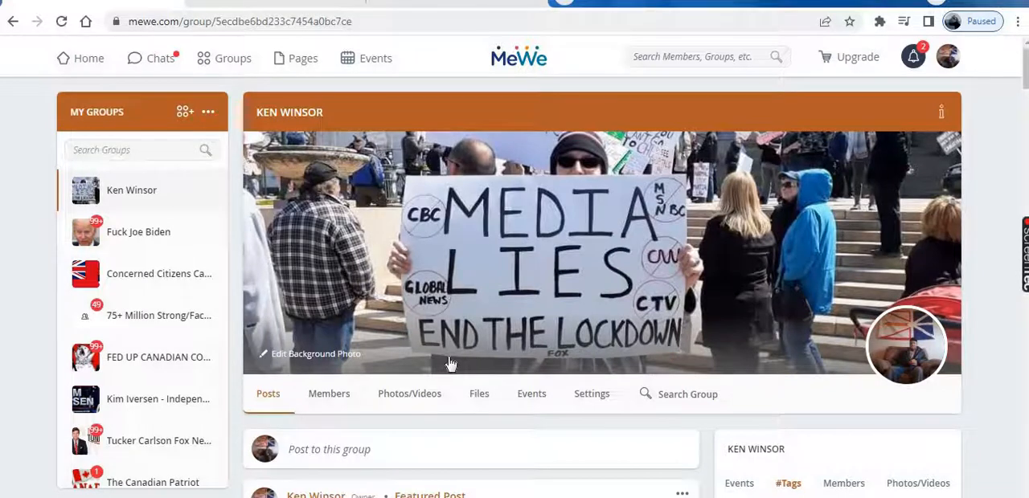
left_click(477, 396)
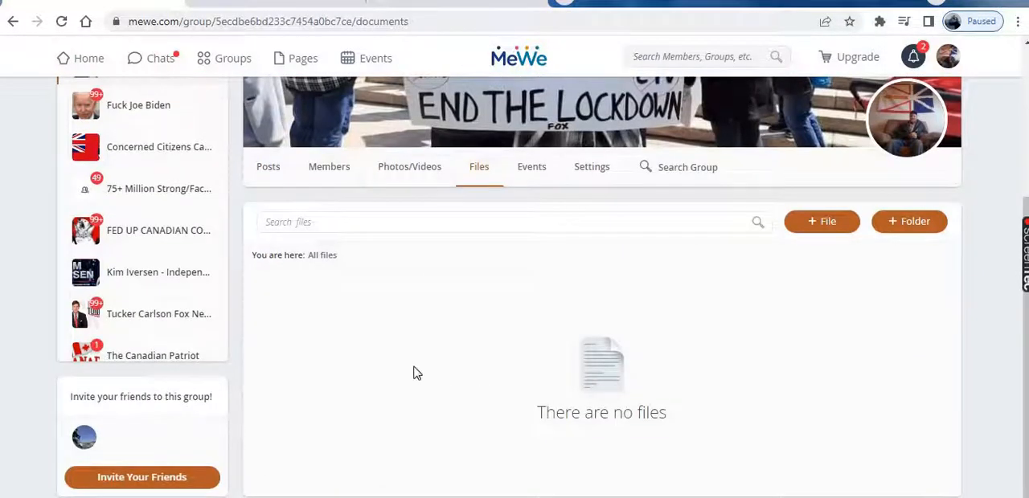
scroll(386, 366, "up", 2)
left_click(267, 327)
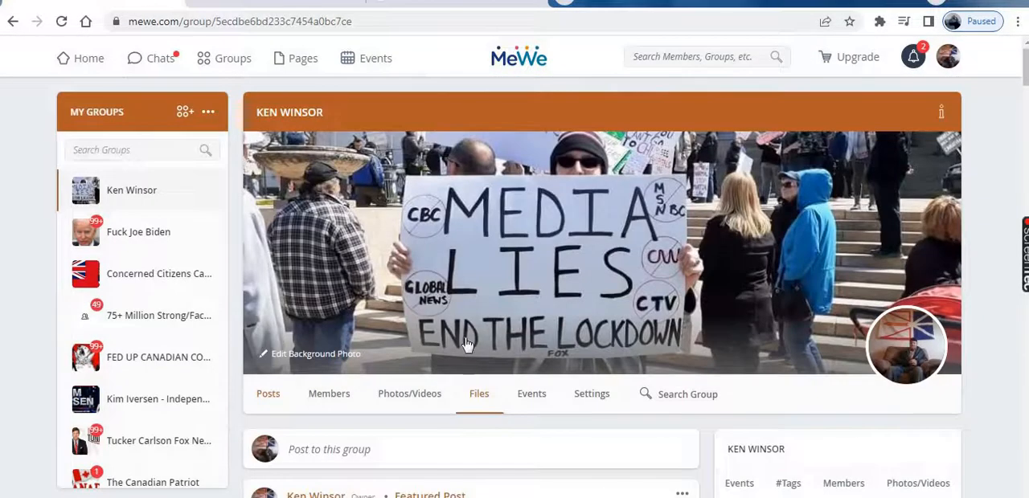
Find the Operation Mockingbird, CIA Media Control Program post with its video preview in the MeWe group's feed
scroll(539, 359, "down", 3)
scroll(539, 359, "down", 10)
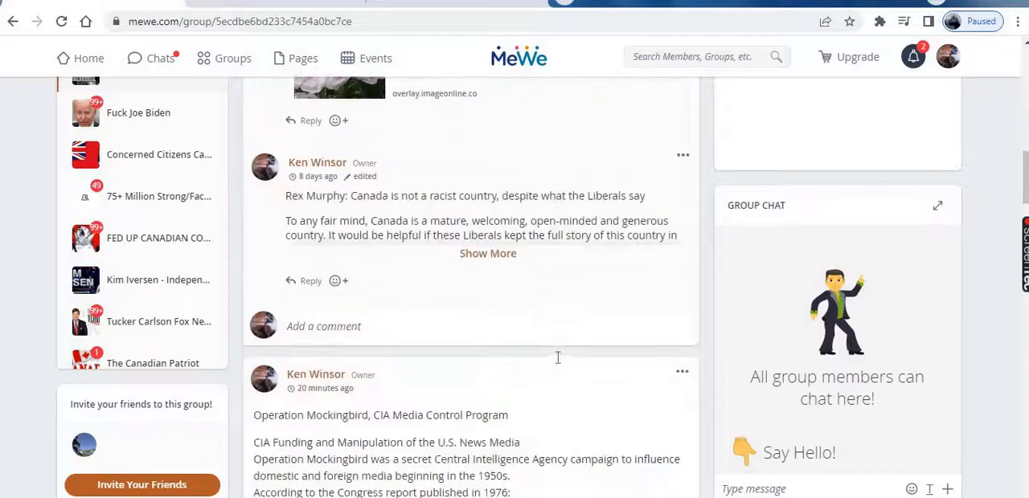
scroll(562, 368, "down", 7)
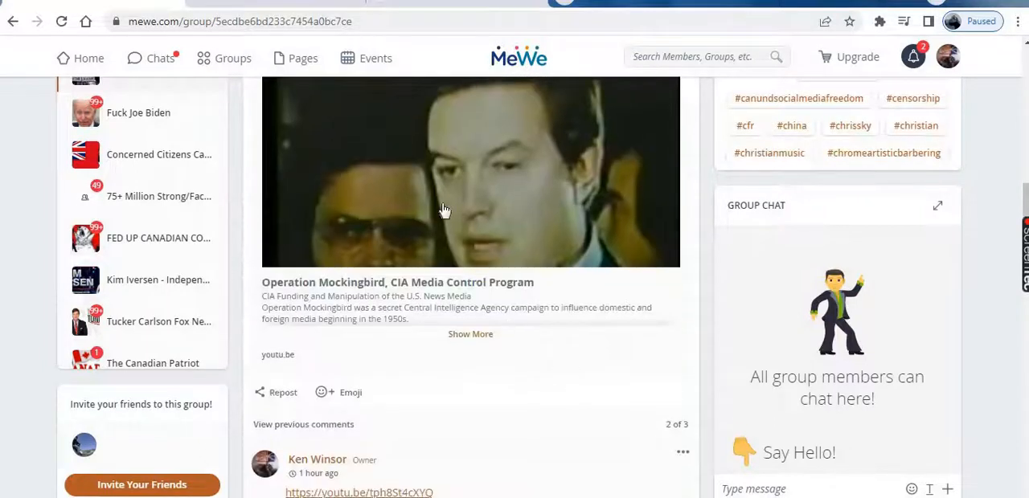
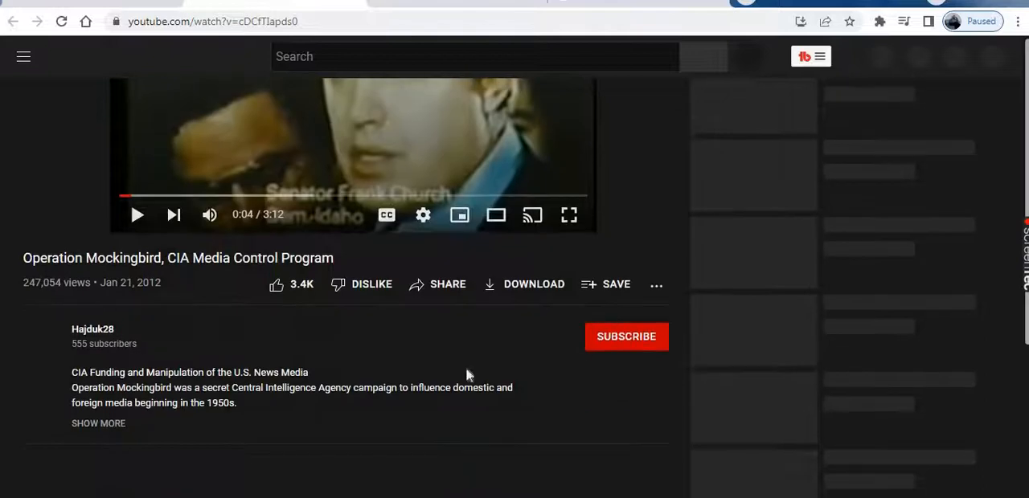
Copy the share link of the YouTube video Operation Mockingbird, CIA Media Control Program
scroll(410, 373, "up", 2)
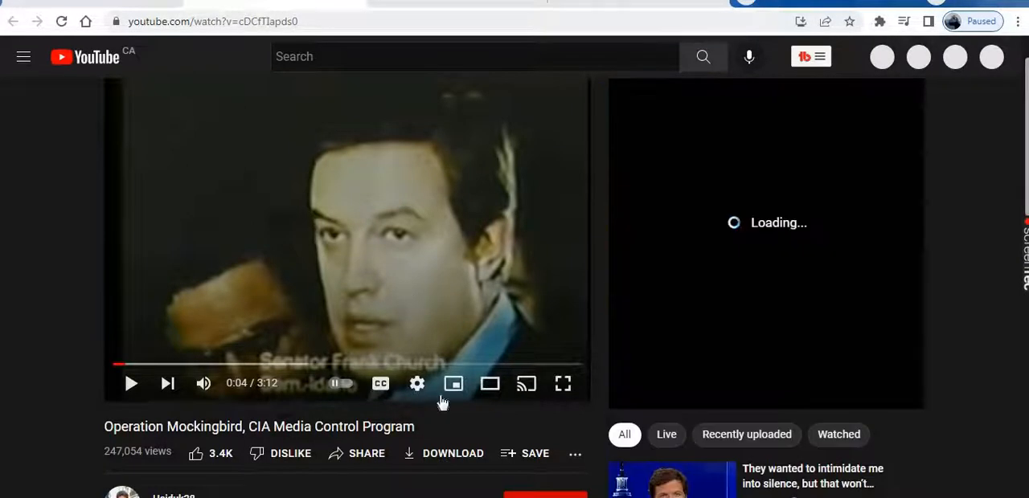
left_click(366, 459)
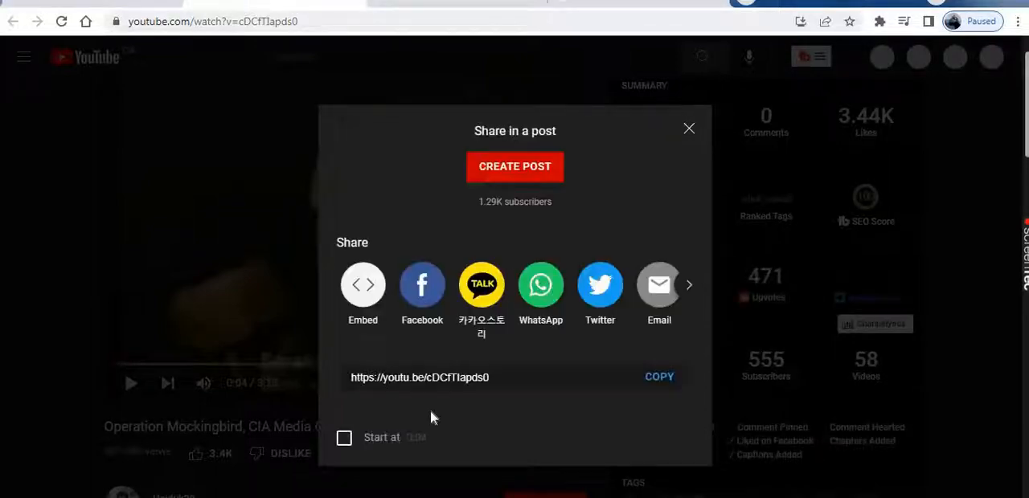
left_click(659, 380)
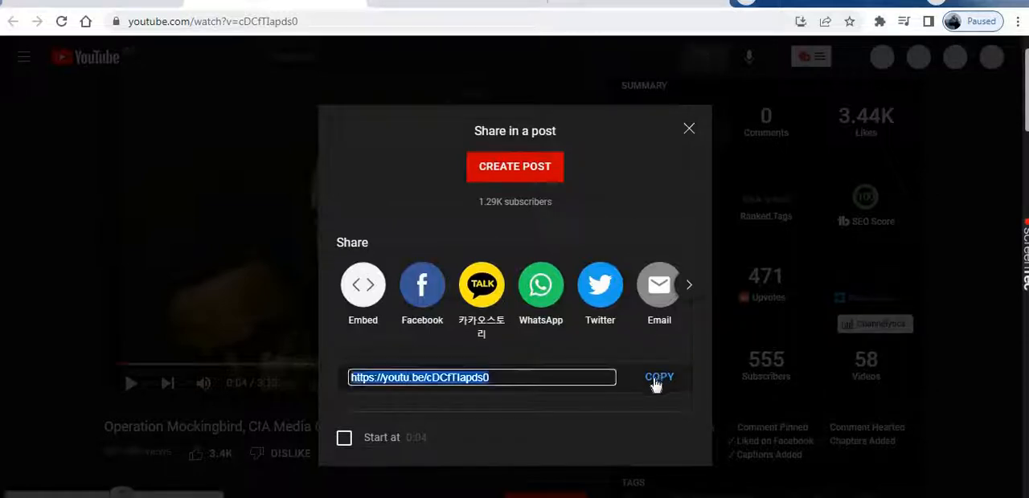
left_click(689, 130)
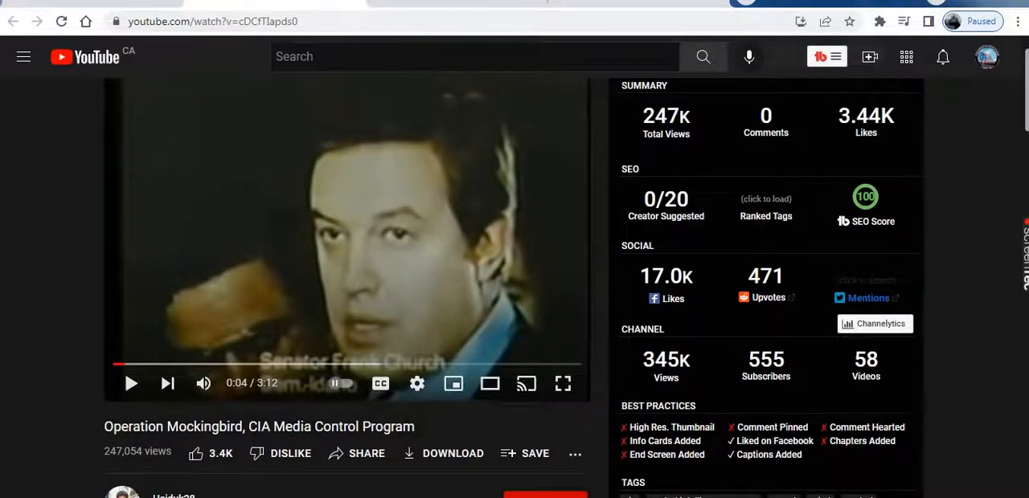
Switch to the WordPress posts list and open the Operation Mockingbird, CIA Media Control Program post for editing
left_click(69, 2)
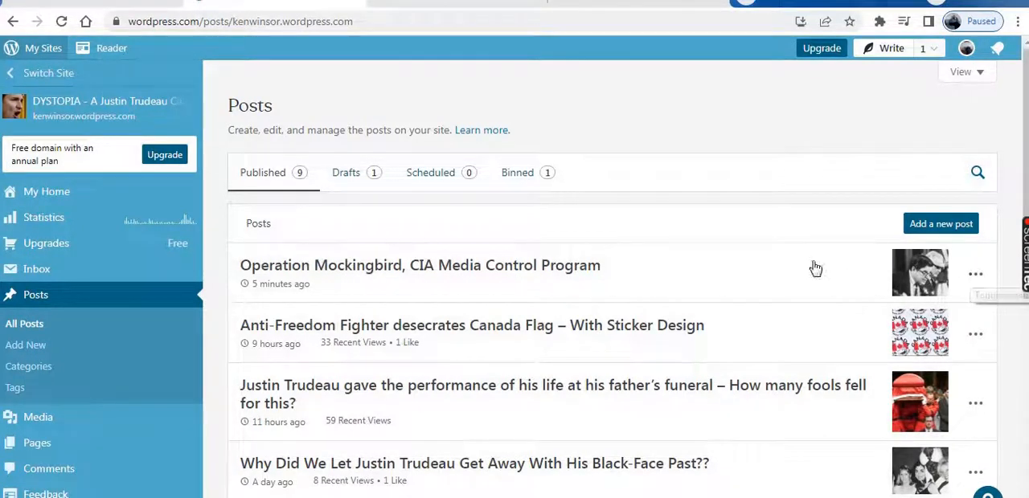
left_click(975, 276)
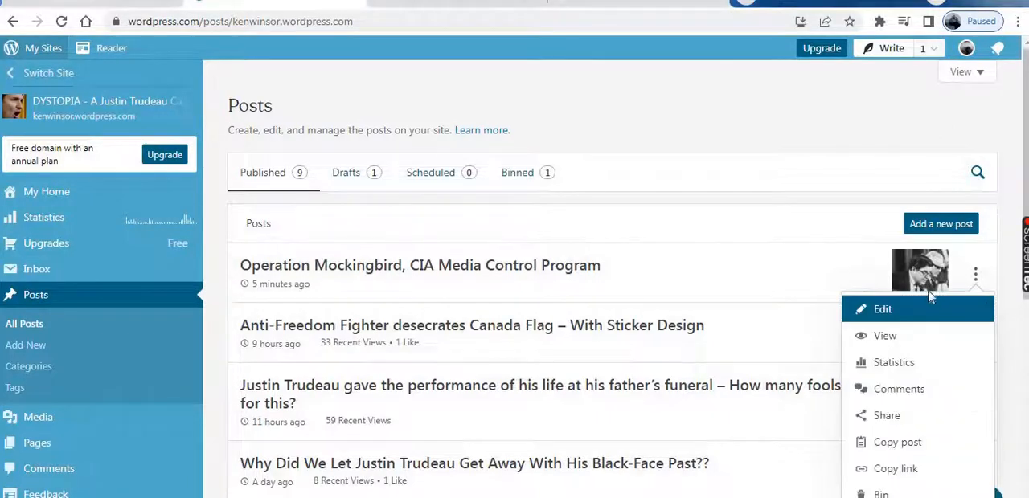
left_click(879, 310)
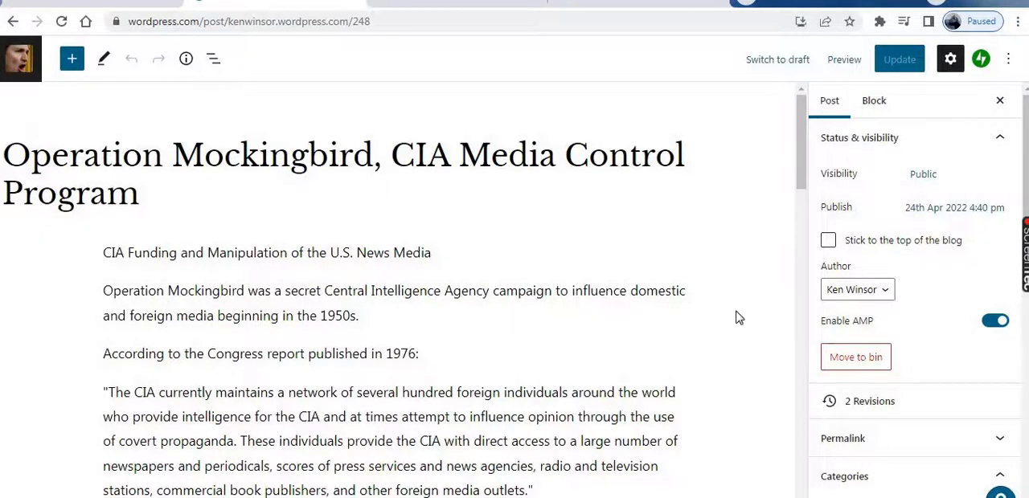
Add a YouTube block after the article's last paragraph, the one ending with Operation PBSUCCESS
scroll(737, 315, "down", 5)
scroll(686, 264, "down", 4)
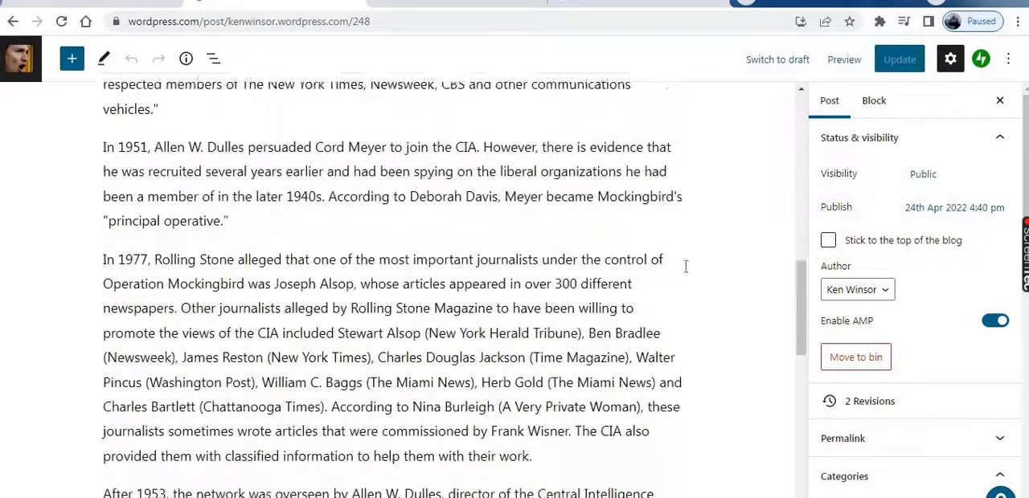
scroll(686, 266, "down", 1)
scroll(686, 266, "down", 5)
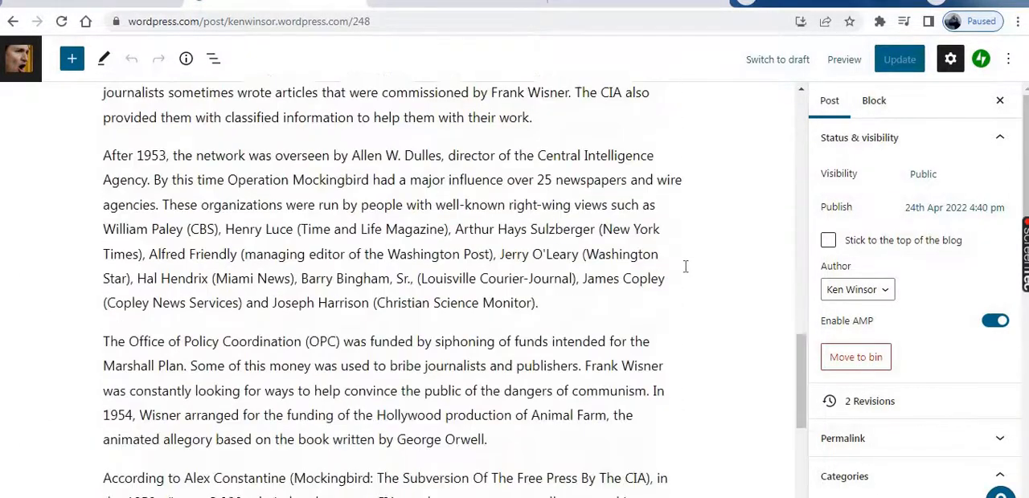
scroll(685, 266, "up", 10)
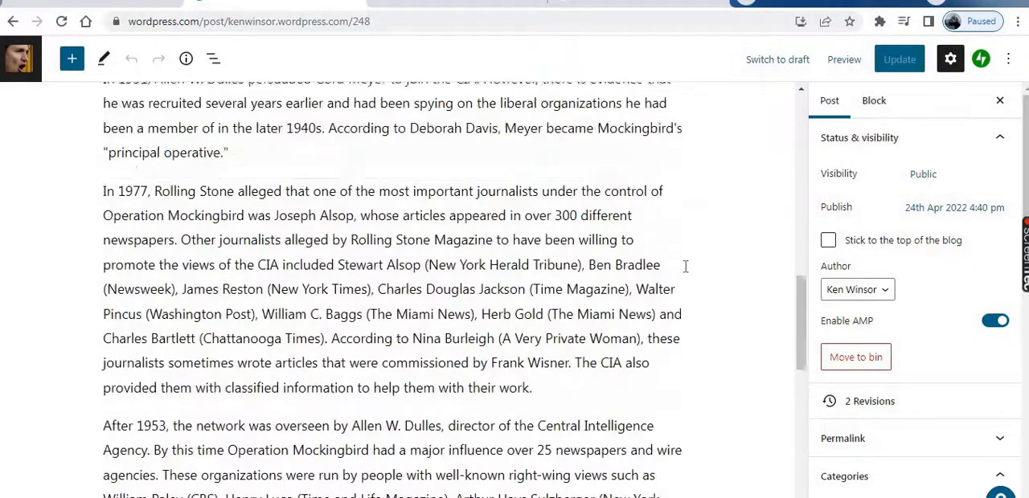
scroll(686, 267, "up", 5)
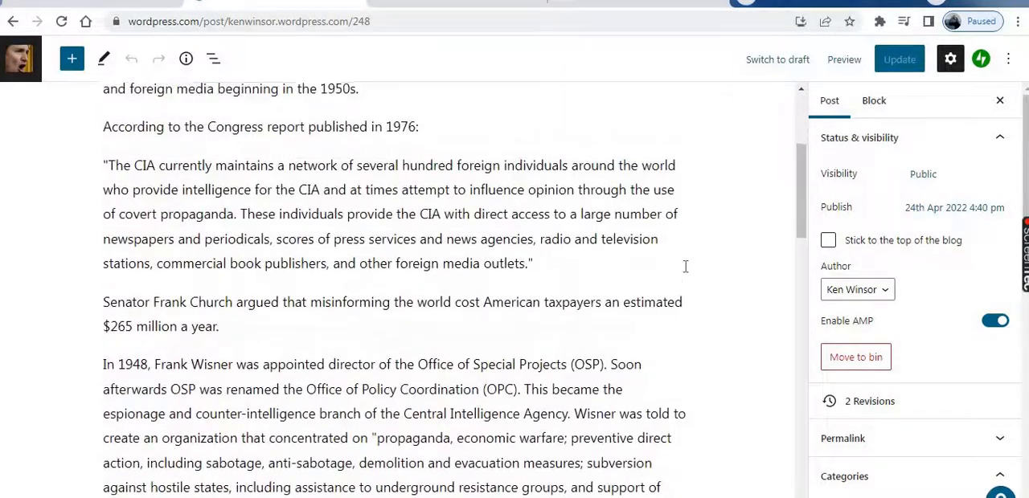
scroll(686, 266, "up", 1)
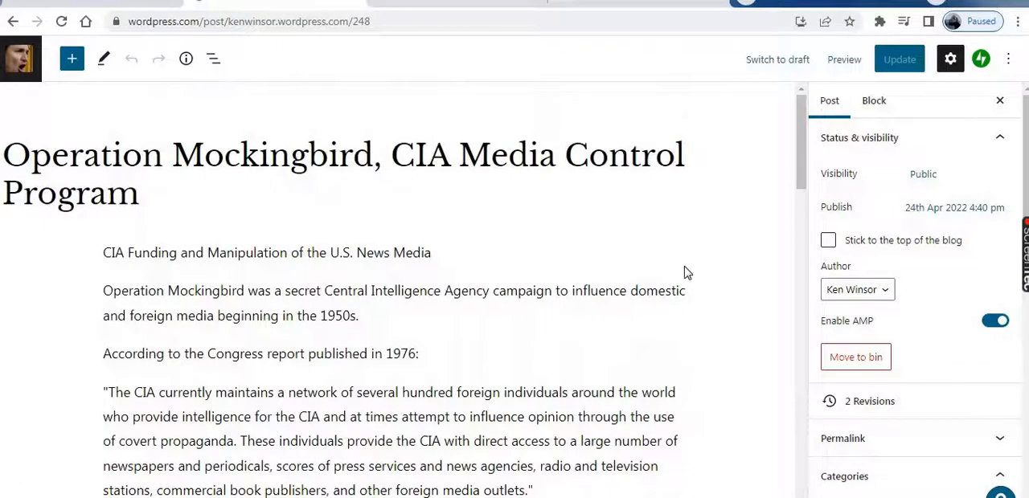
scroll(686, 269, "down", 9)
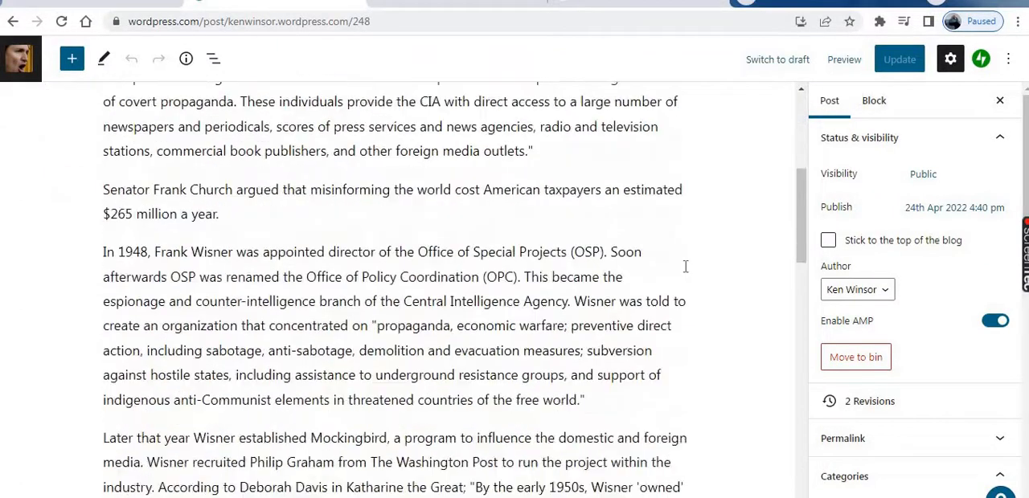
scroll(686, 266, "down", 10)
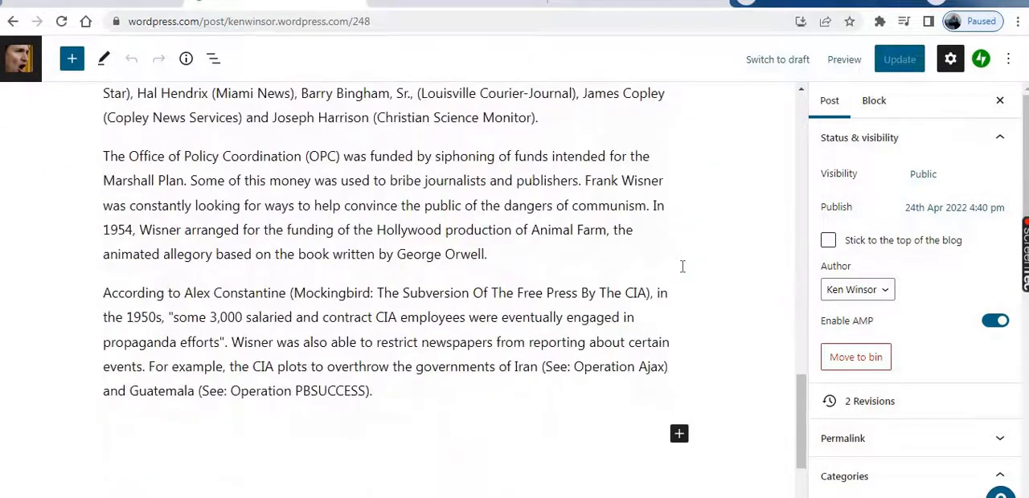
scroll(682, 266, "down", 1)
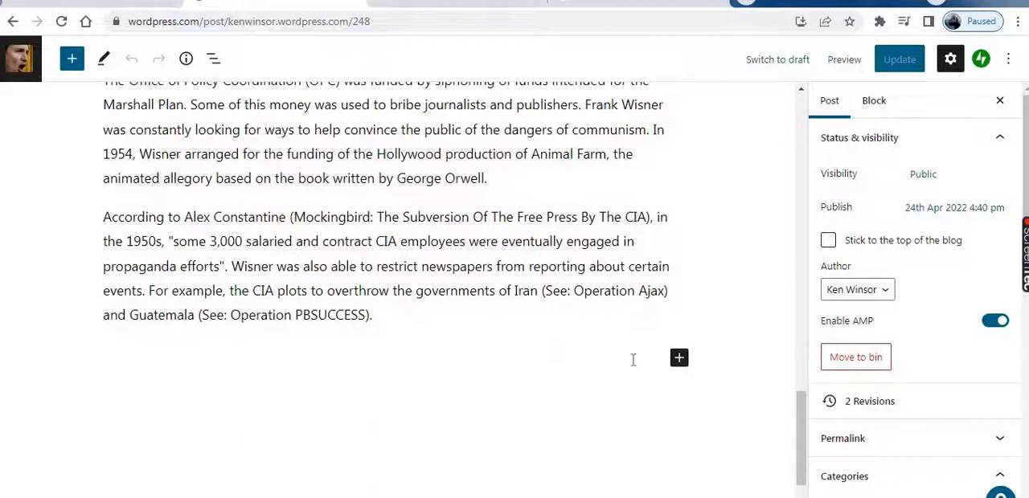
left_click(679, 359)
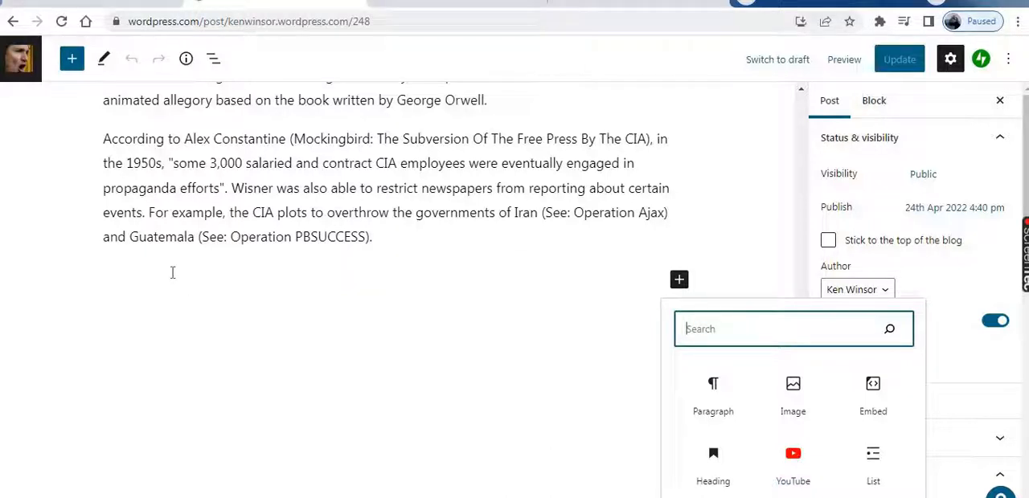
left_click(792, 458)
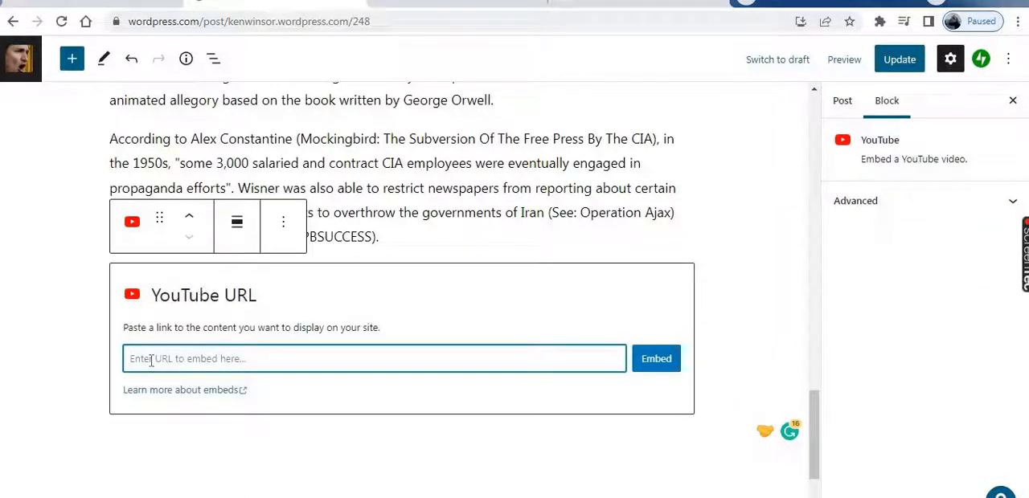
right_click(157, 363)
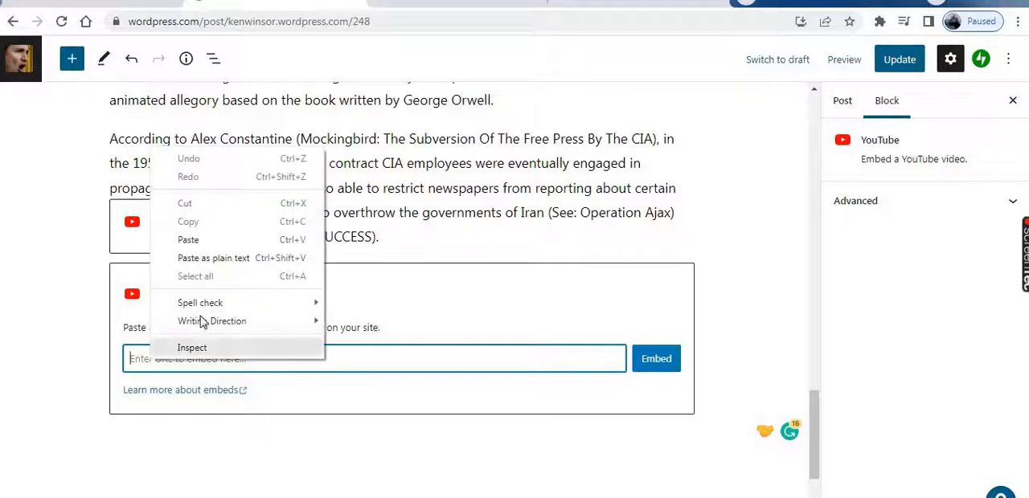
left_click(190, 241)
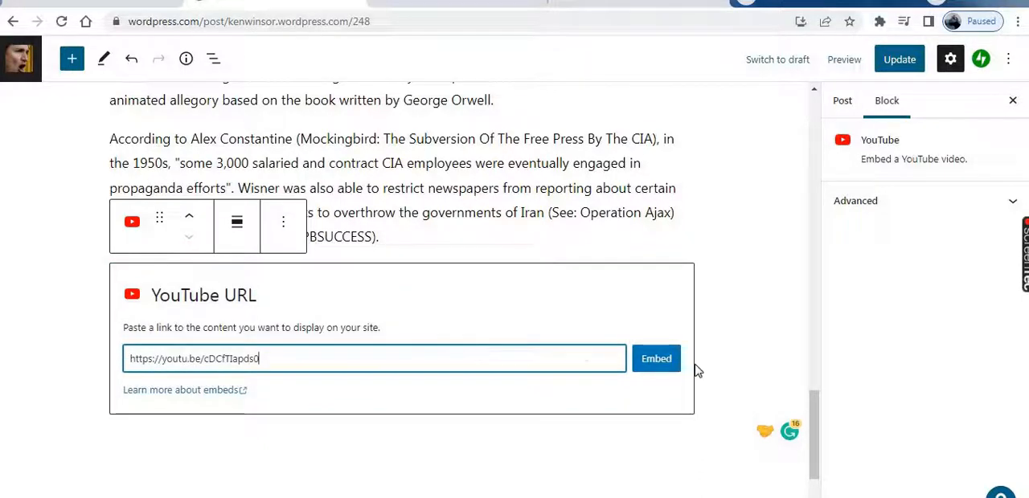
left_click(664, 366)
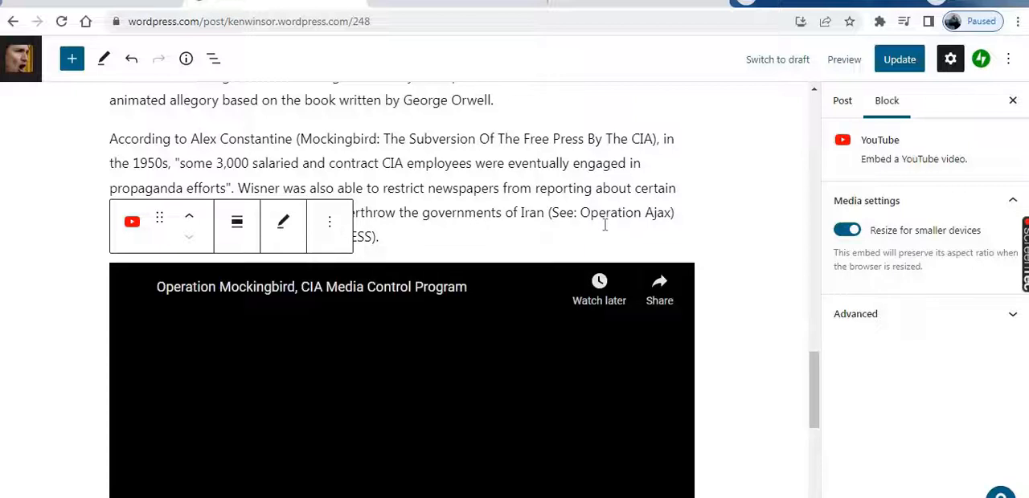
scroll(605, 226, "down", 2)
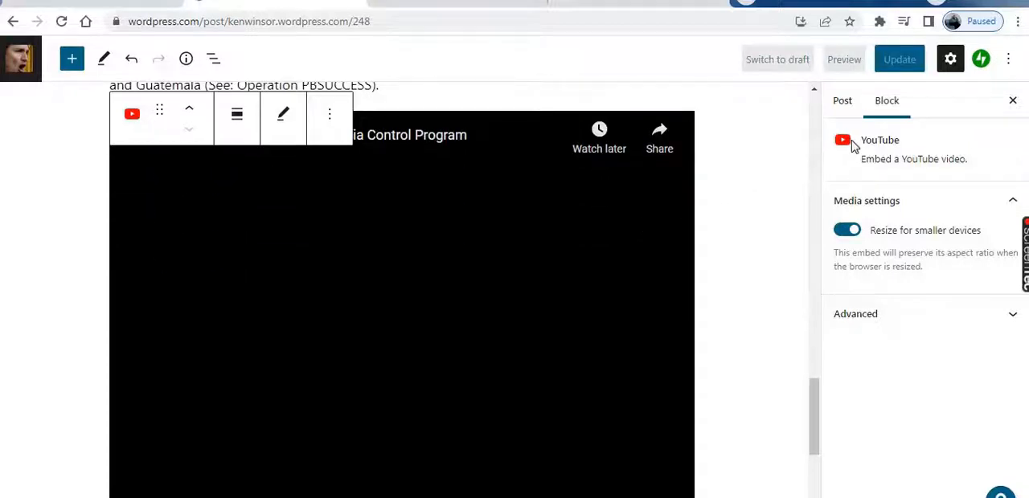
left_click(908, 63)
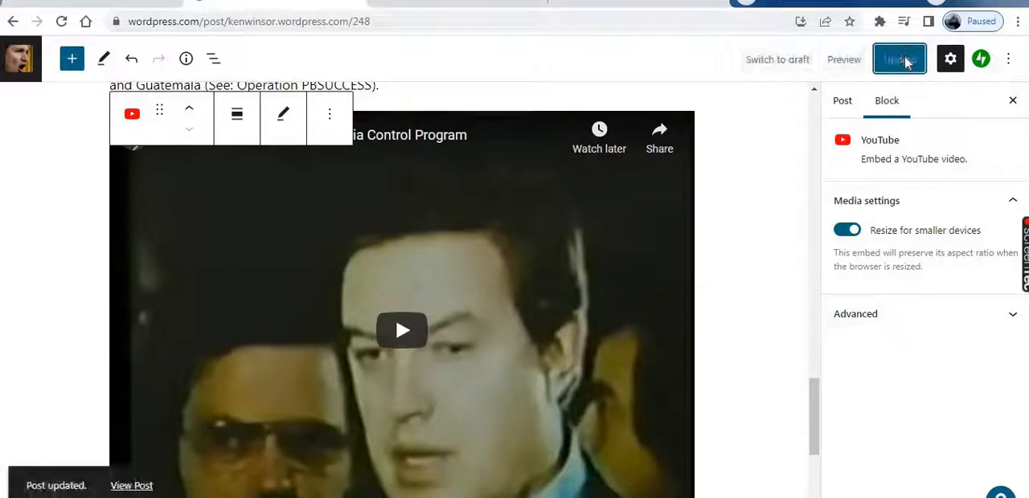
View the updated post on the live site and check the embedded video below the article text
left_click(136, 487)
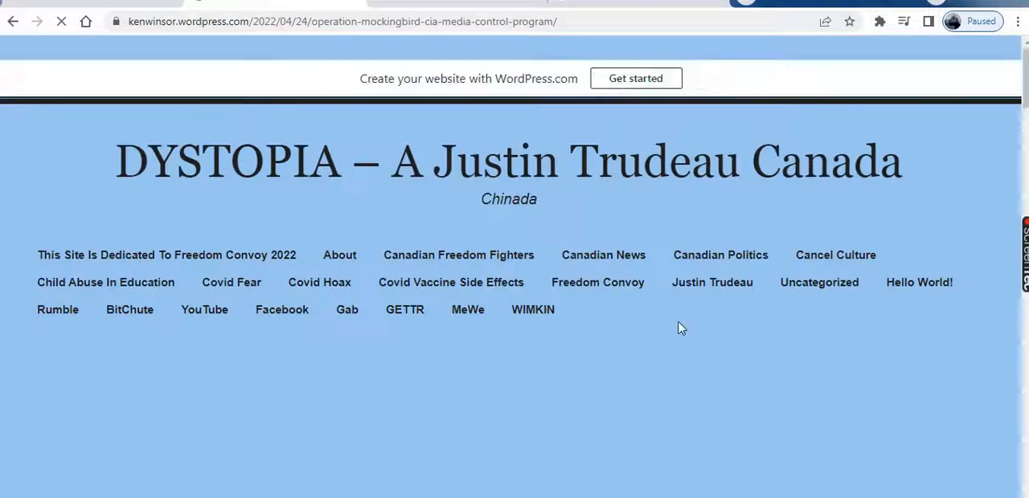
scroll(679, 327, "down", 5)
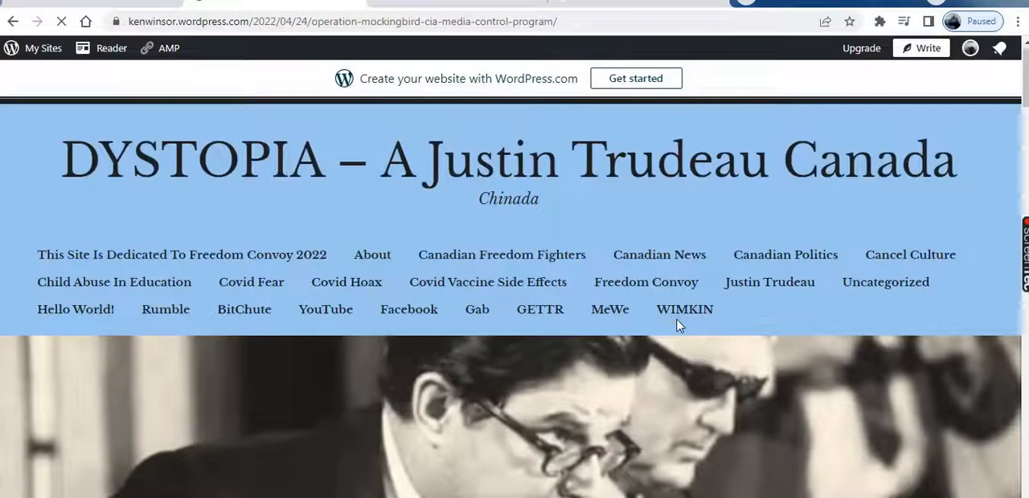
scroll(679, 327, "down", 10)
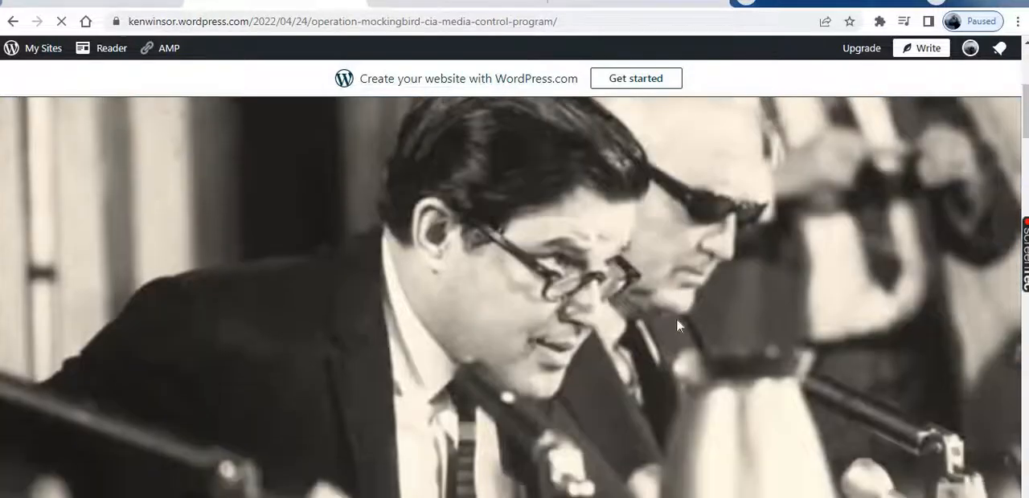
scroll(678, 324, "down", 12)
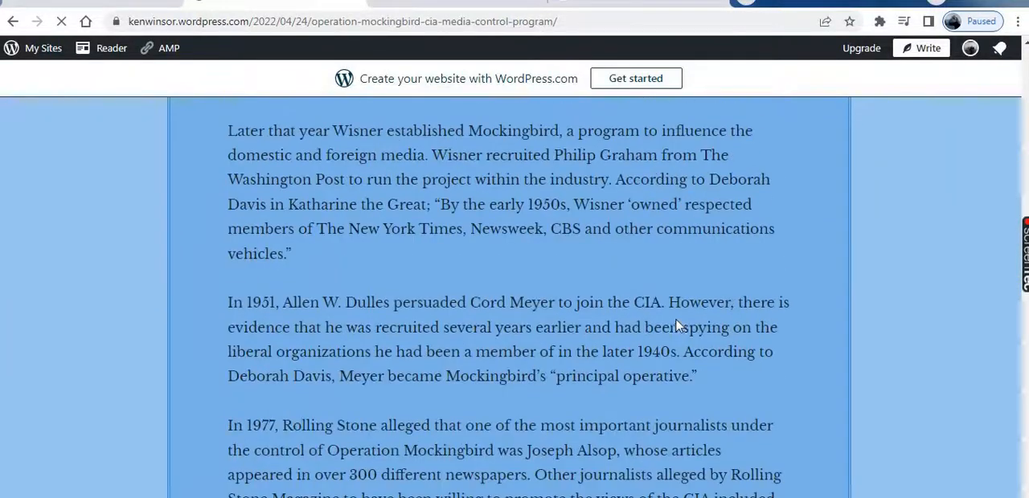
scroll(677, 326, "down", 5)
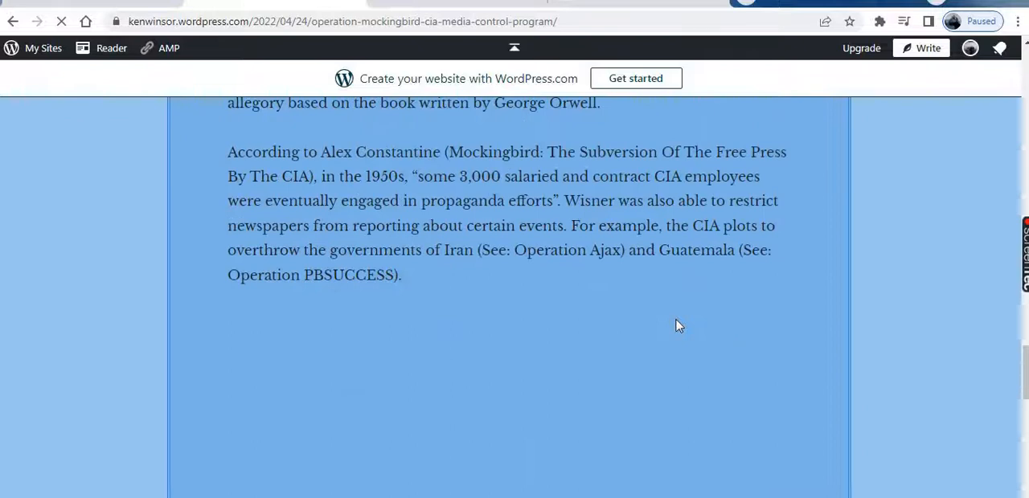
scroll(679, 328, "down", 2)
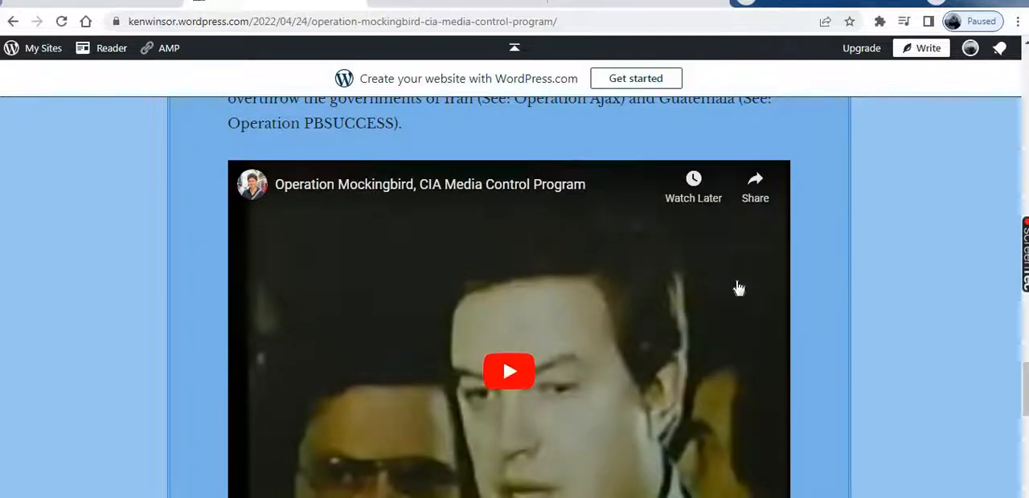
Find the Inside Operation Mockingbird link preview in the MeWe group's feed and open its allthatsinteresting.com article
scroll(740, 293, "down", 1)
scroll(740, 294, "down", 1)
scroll(754, 288, "up", 2)
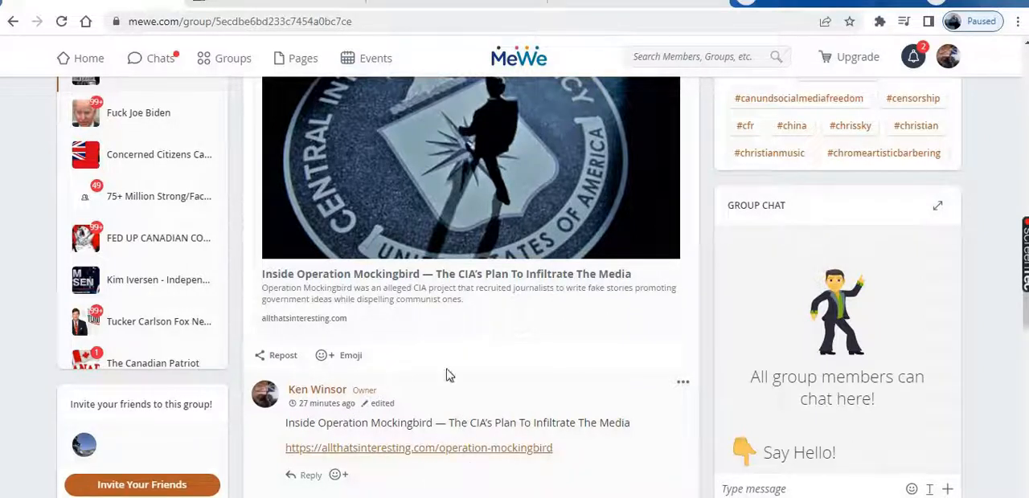
left_click(444, 276)
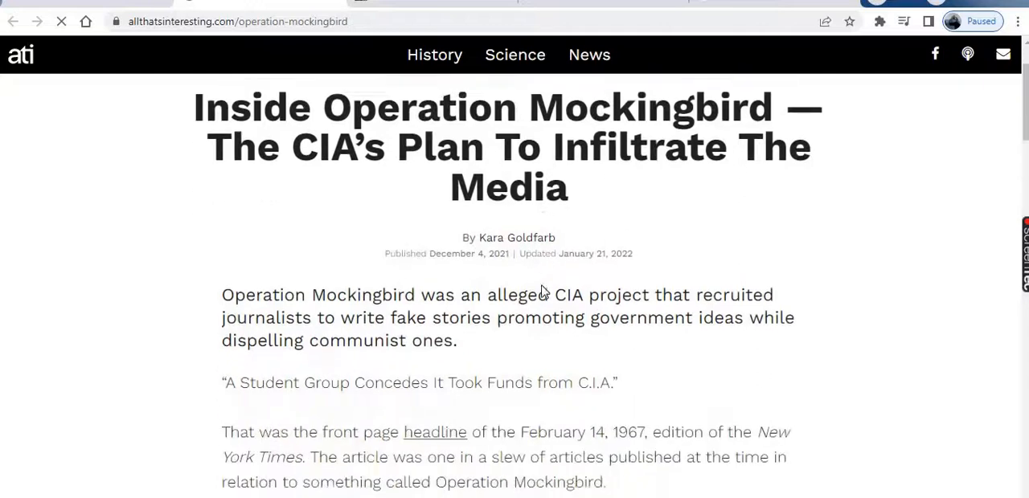
Look through the allthatsinteresting.com article's text and Church Committee photo
scroll(541, 292, "down", 9)
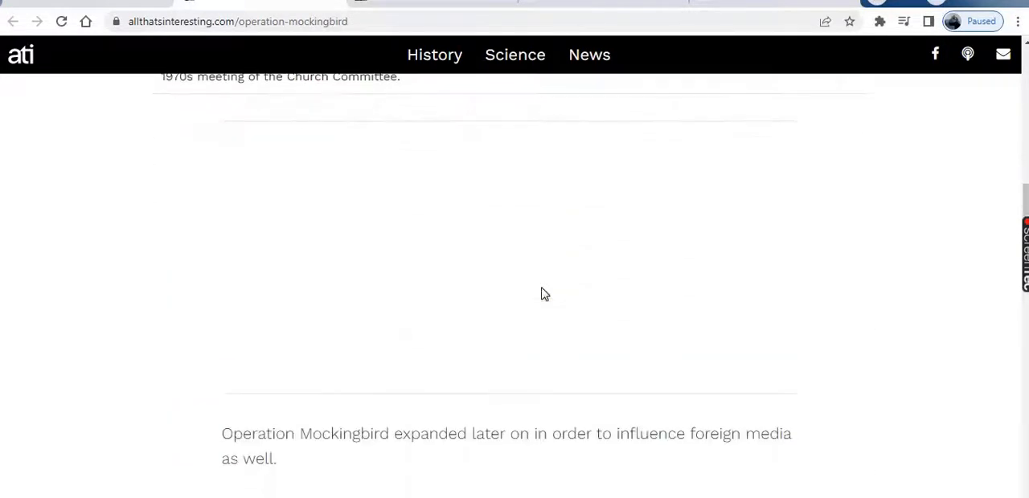
scroll(541, 294, "up", 7)
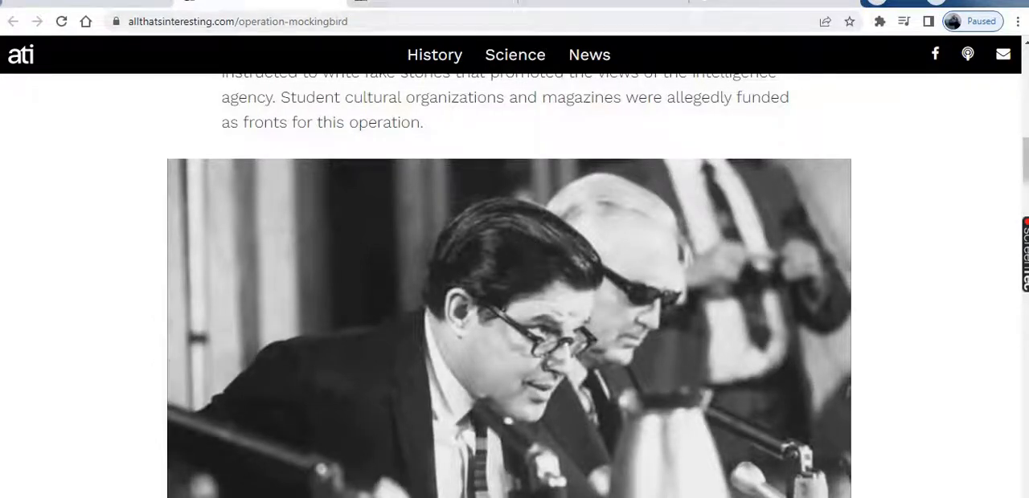
scroll(627, 318, "down", 7)
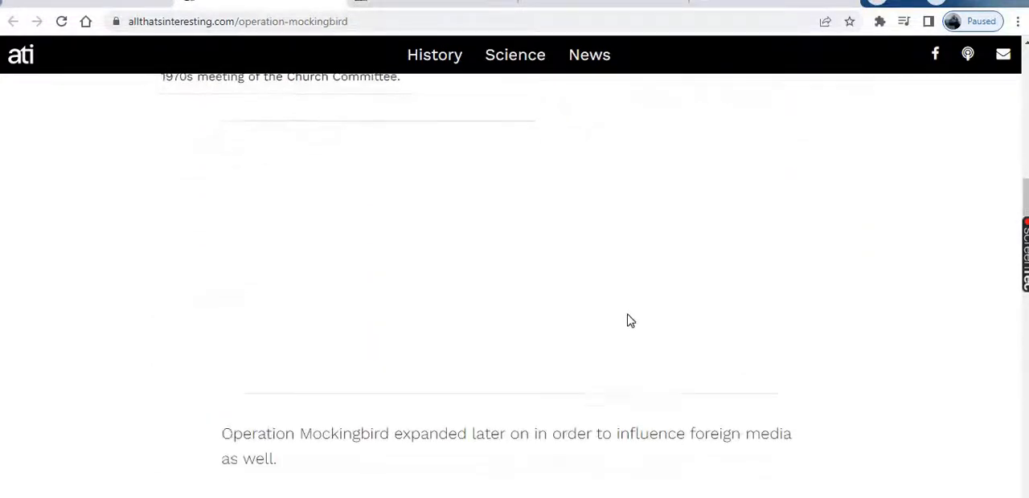
scroll(630, 321, "down", 7)
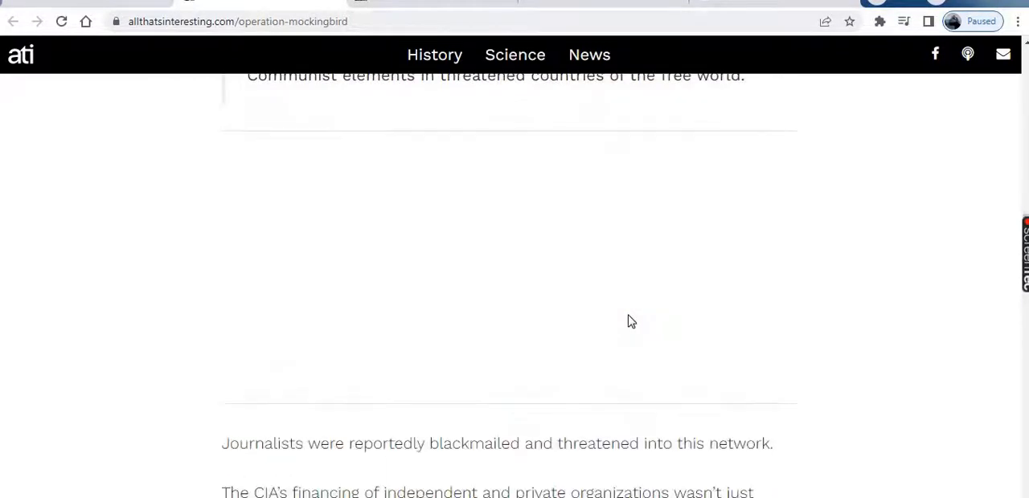
scroll(631, 321, "down", 4)
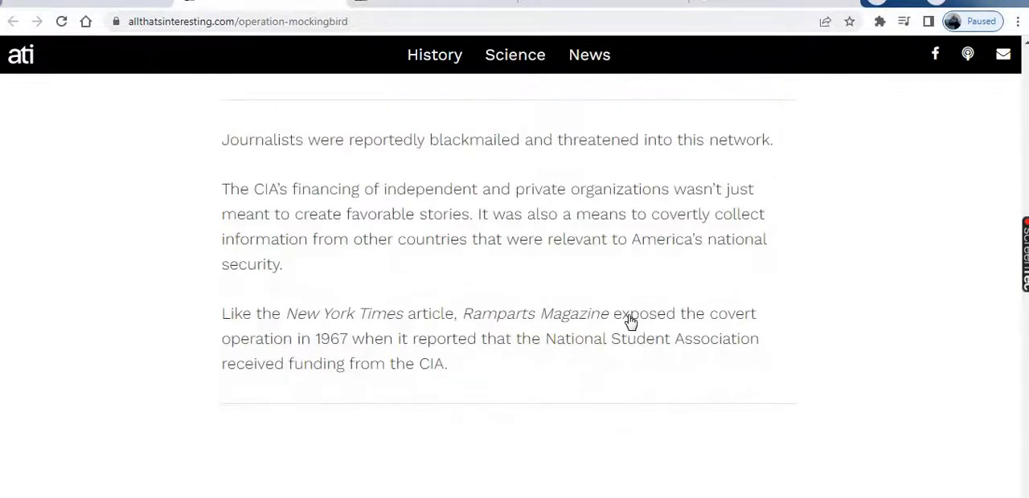
Copy the Inside Operation Mockingbird title and allthatsinteresting.com link from the MeWe comment's edit box, then save the comment
scroll(631, 322, "up", 5)
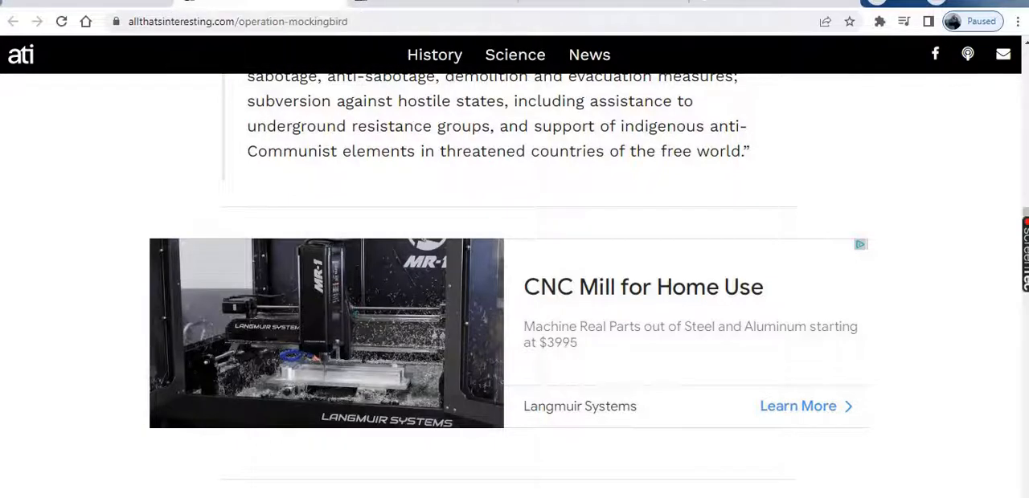
left_click(88, 3)
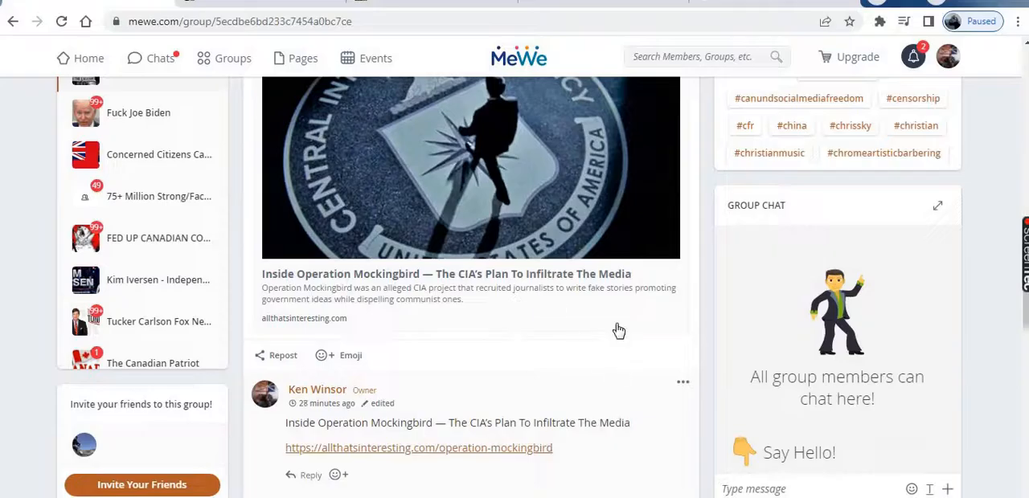
scroll(616, 330, "down", 2)
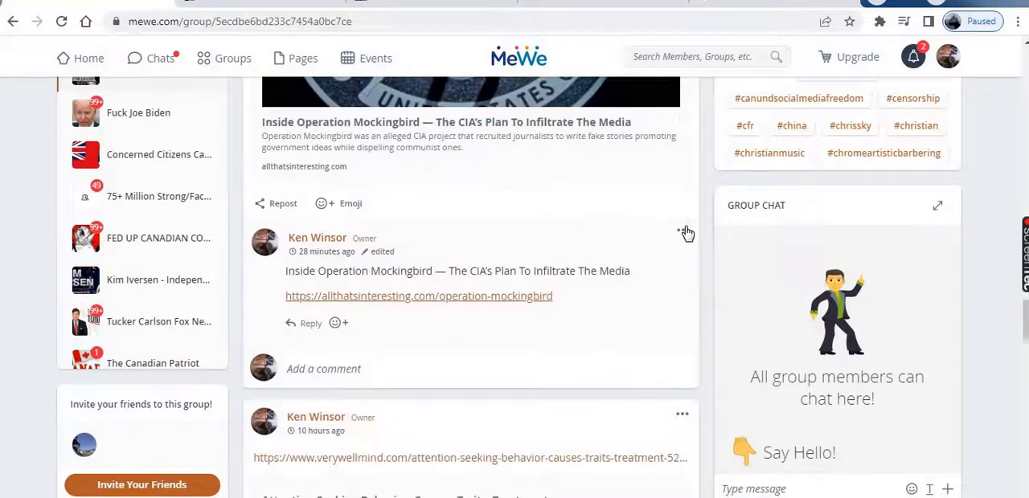
left_click(683, 231)
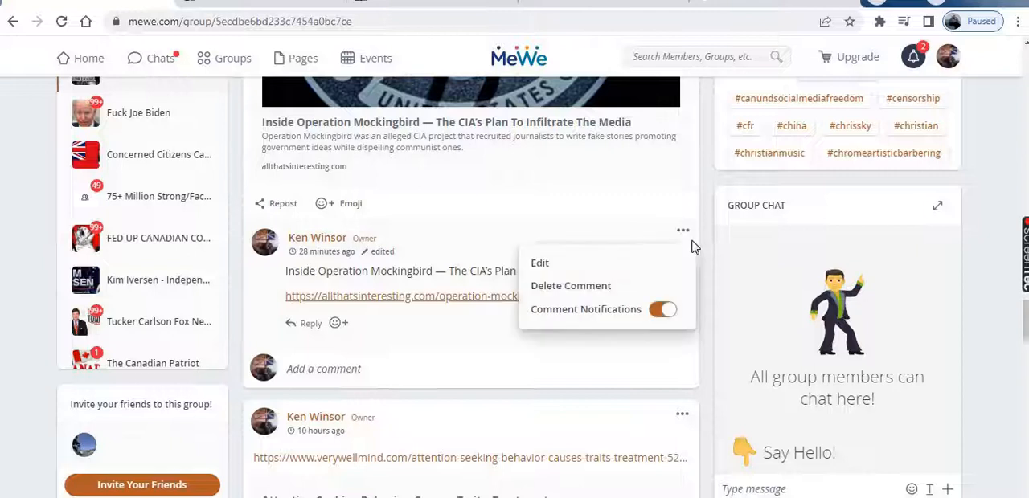
left_click(542, 265)
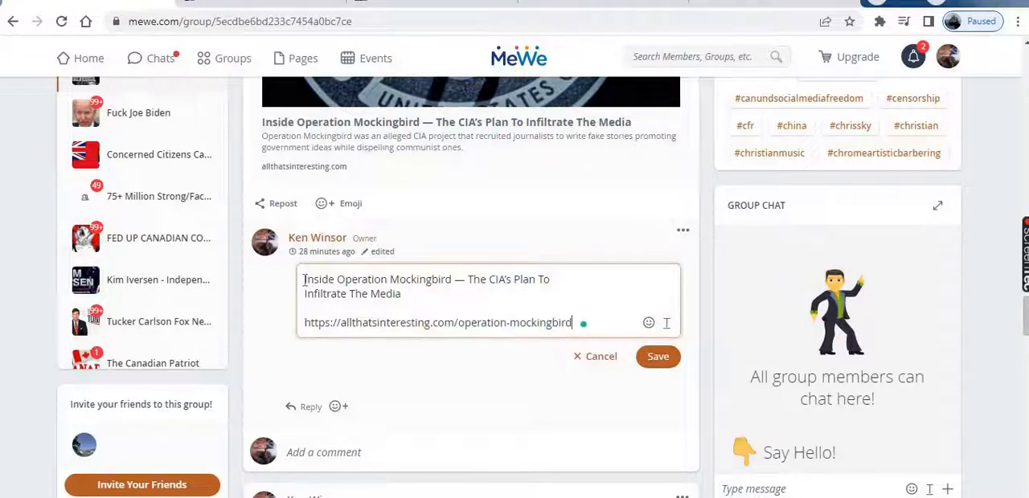
left_click_drag(304, 280, 599, 333)
right_click(437, 280)
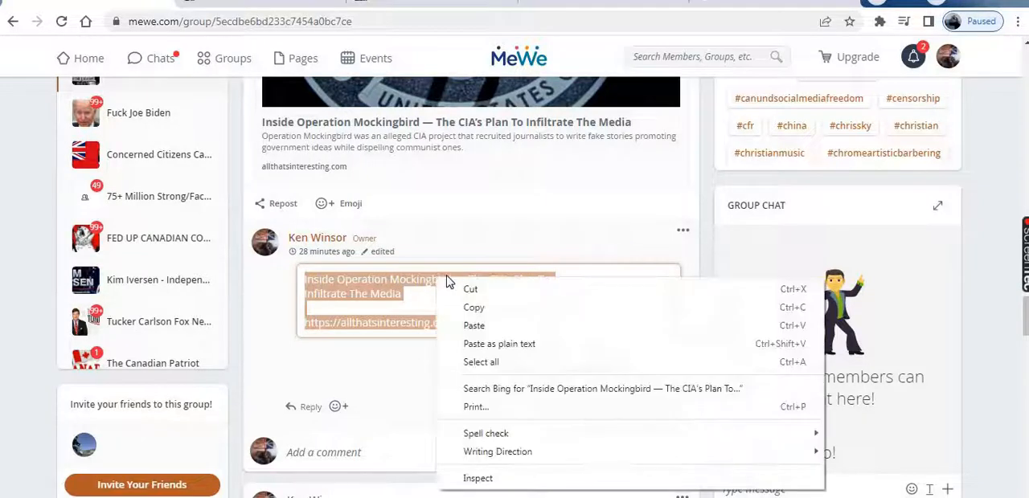
left_click(476, 309)
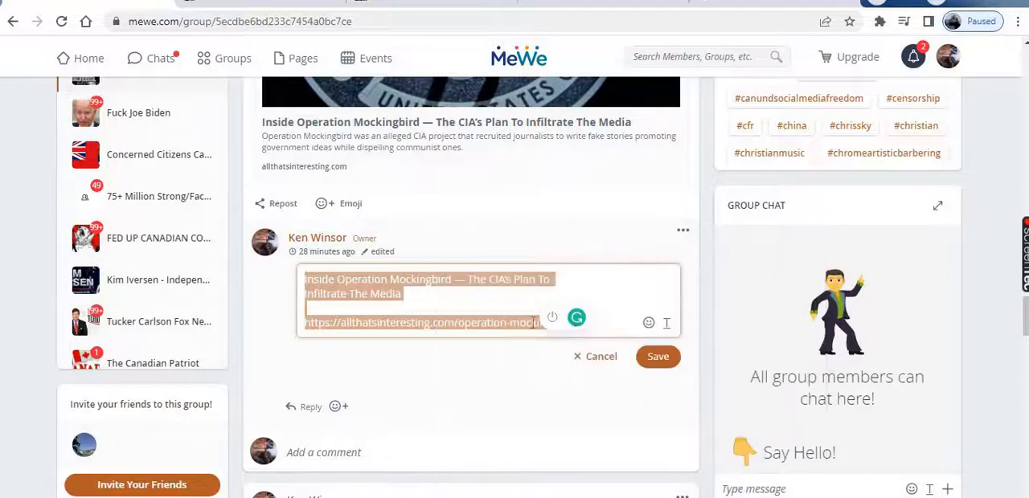
left_click(667, 362)
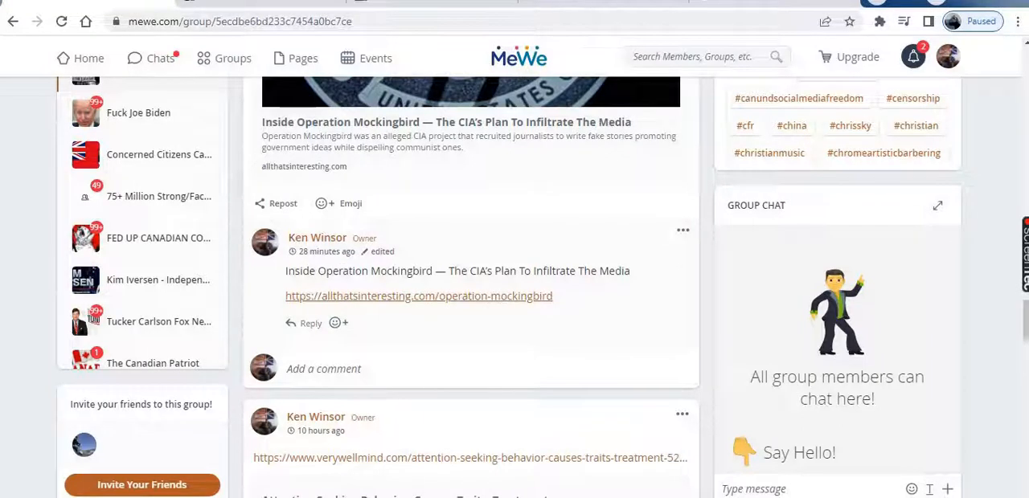
Return to the live Operation Mockingbird post on WordPress and open it for editing
left_click(426, 3)
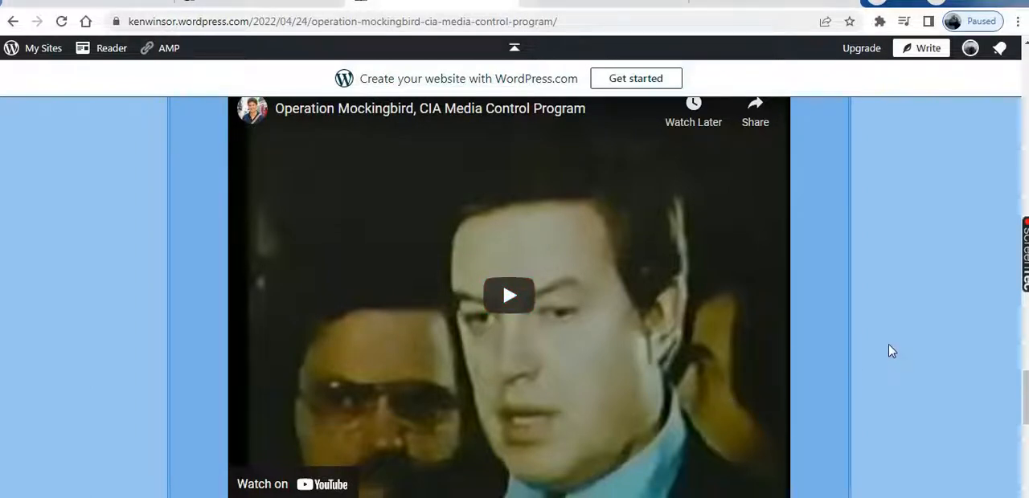
scroll(893, 351, "down", 3)
scroll(893, 351, "up", 3)
scroll(907, 359, "down", 8)
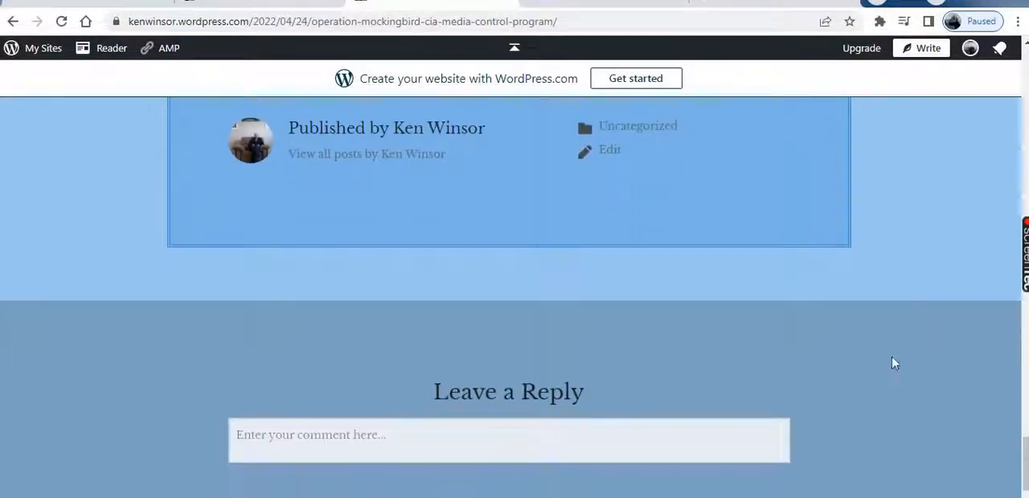
scroll(873, 363, "up", 1)
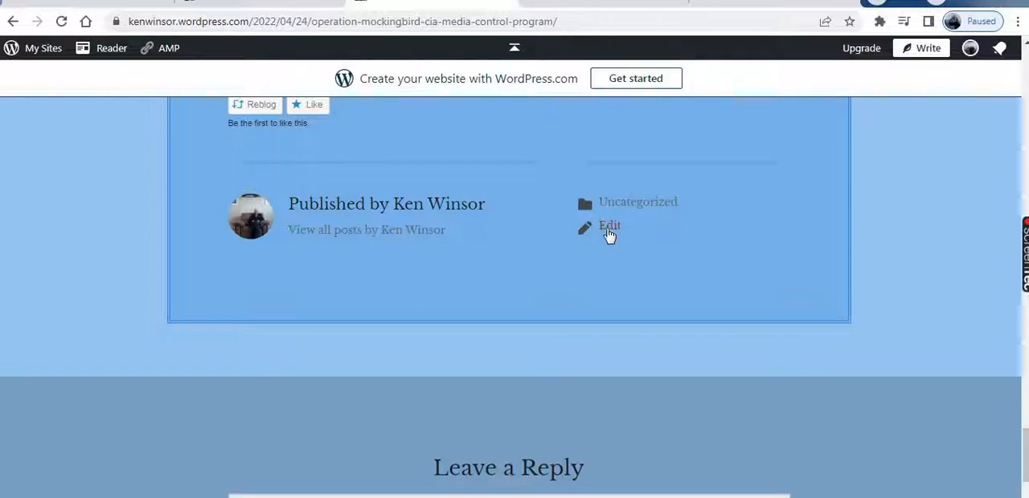
left_click(608, 231)
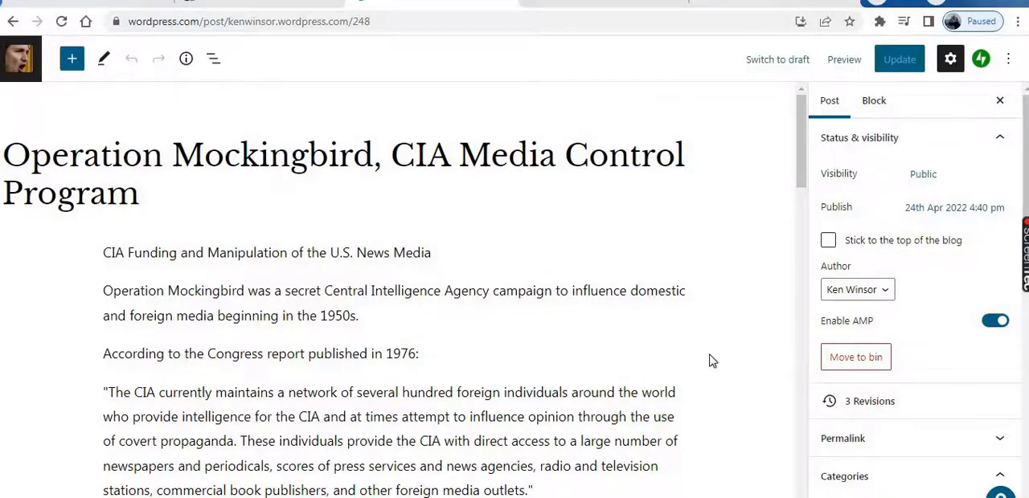
Add a paragraph block below the embedded video and paste the copied article title and link into it
scroll(712, 361, "down", 1)
scroll(721, 362, "down", 15)
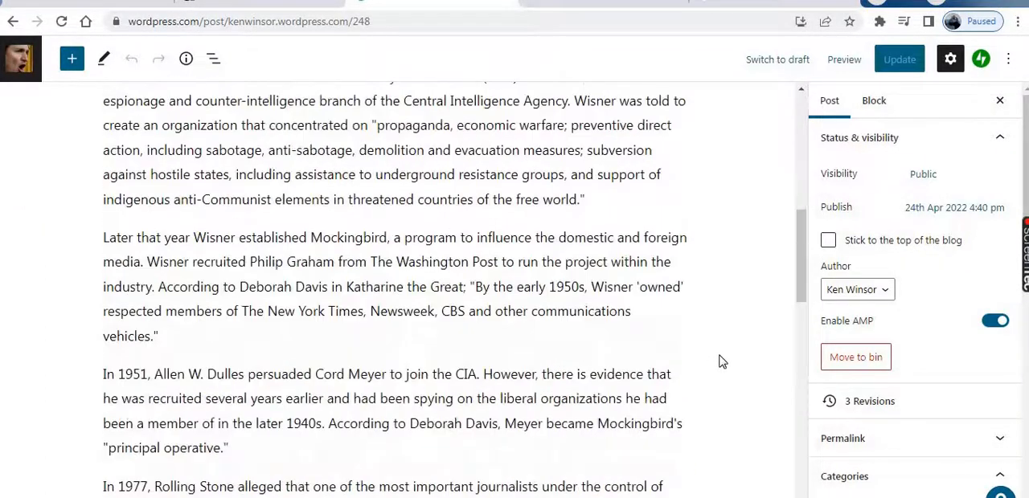
scroll(721, 364, "down", 7)
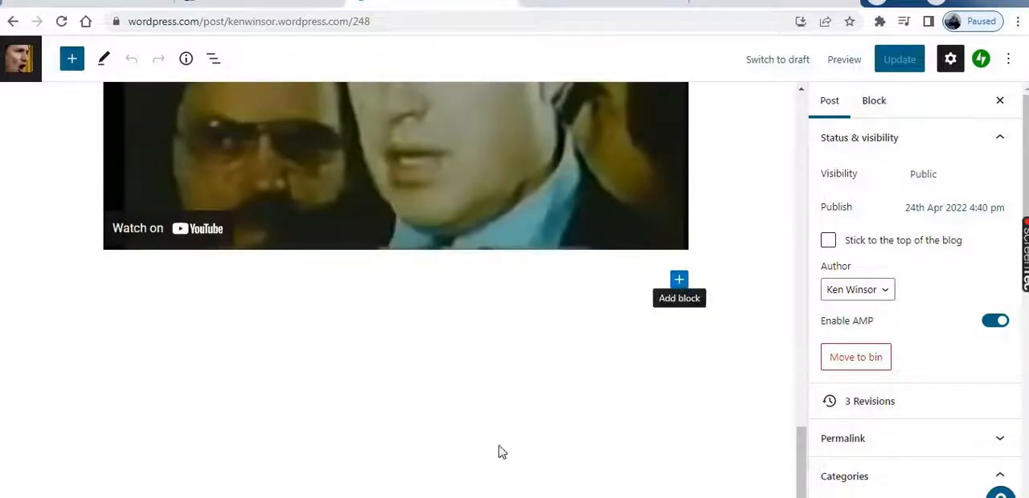
left_click(679, 279)
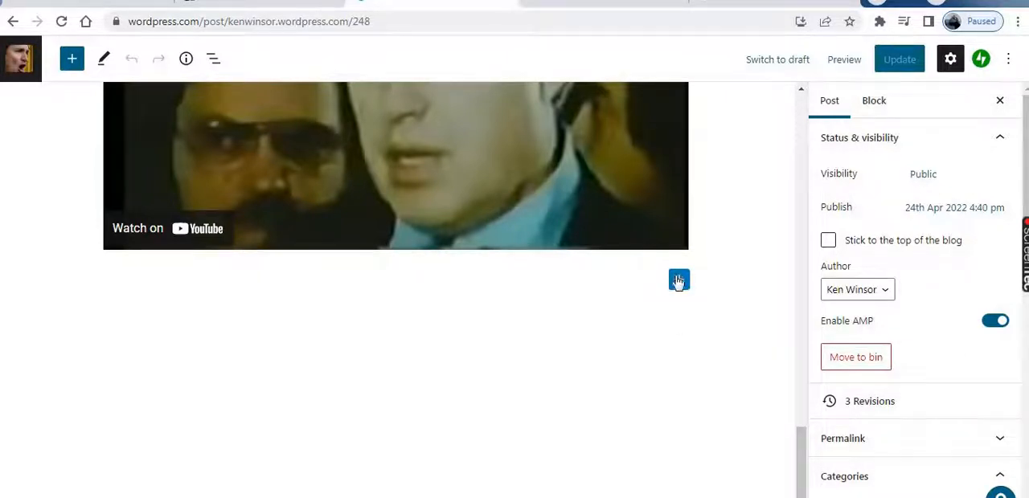
left_click(680, 279)
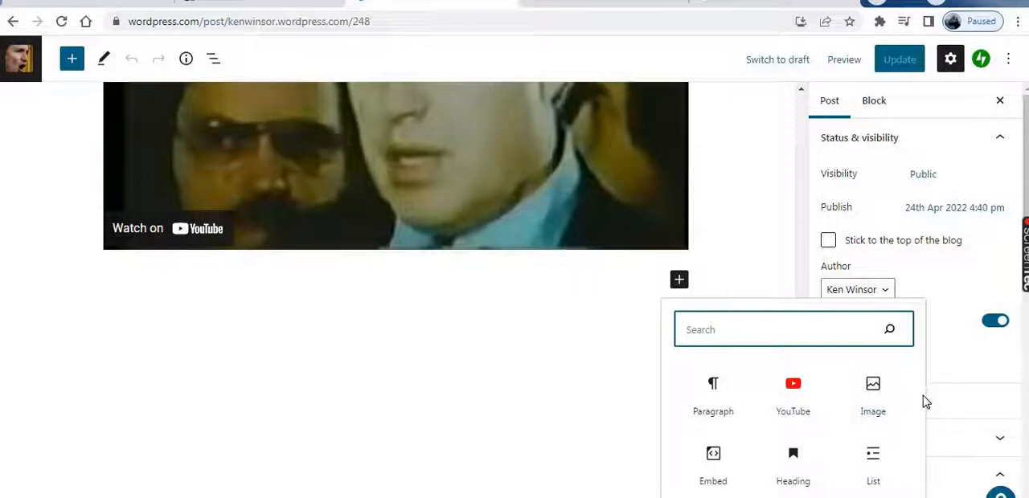
left_click(716, 392)
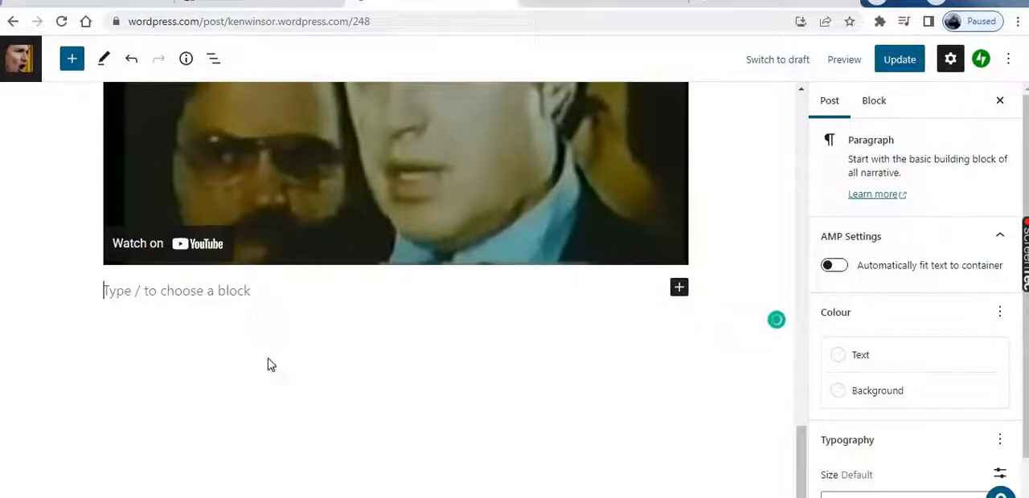
right_click(136, 291)
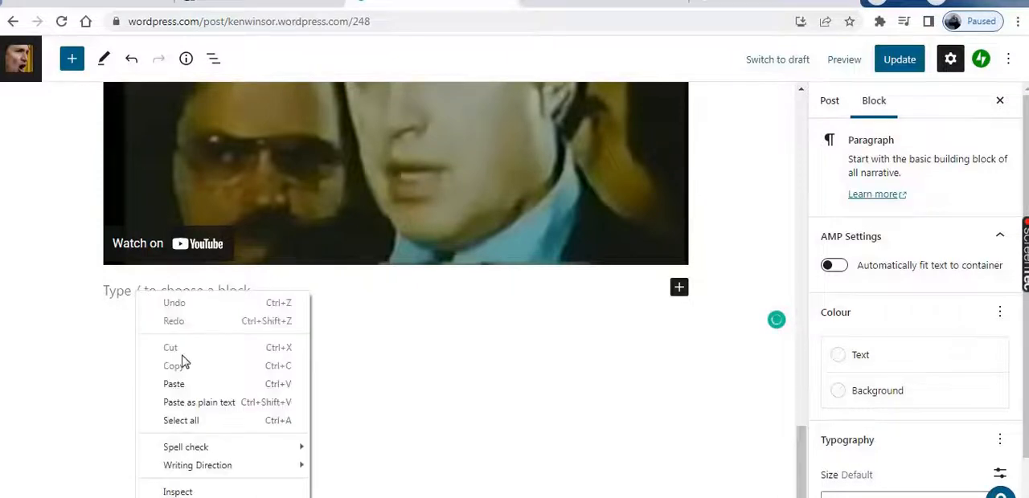
left_click(172, 381)
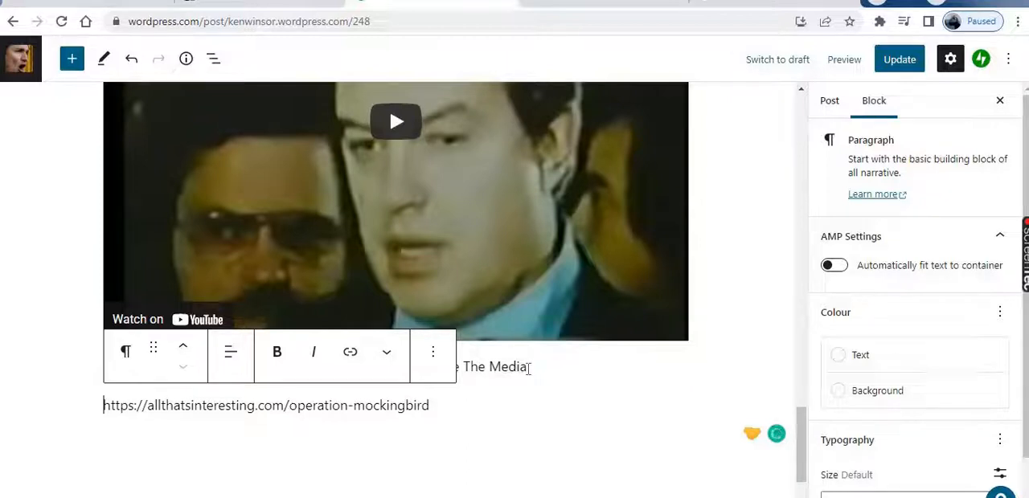
Centre-align the pasted Inside Operation Mockingbird title paragraph
key("Up")
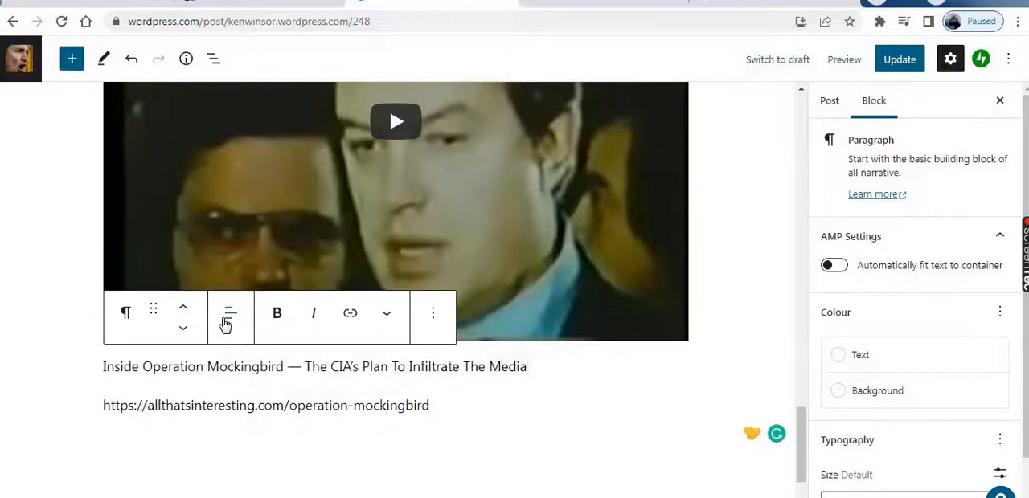
left_click(228, 320)
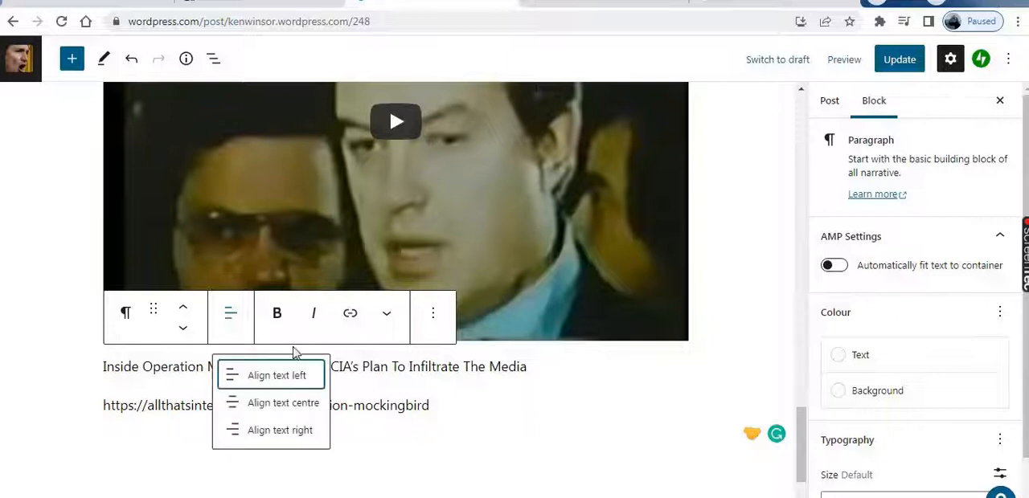
left_click(286, 406)
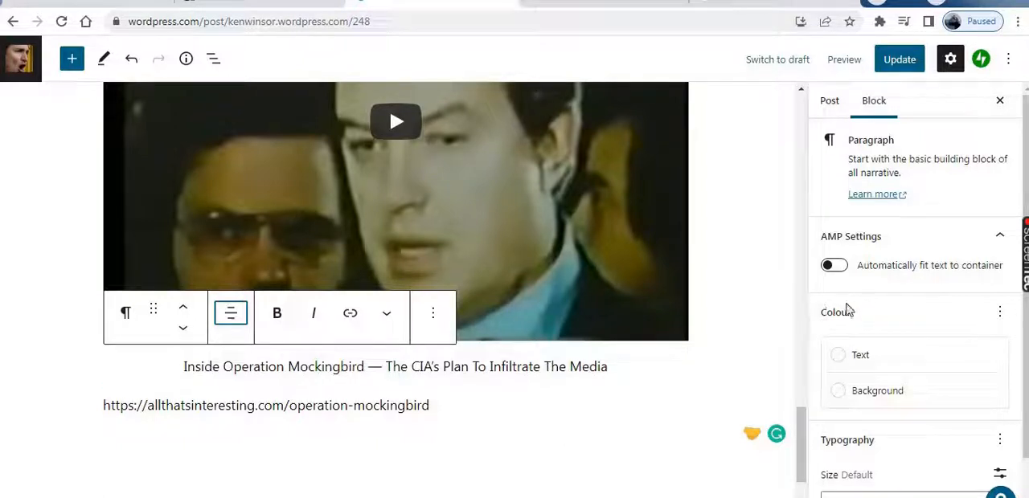
Give the title paragraph Vintage Off-White text and a custom dark blue background, #154959
left_click(839, 364)
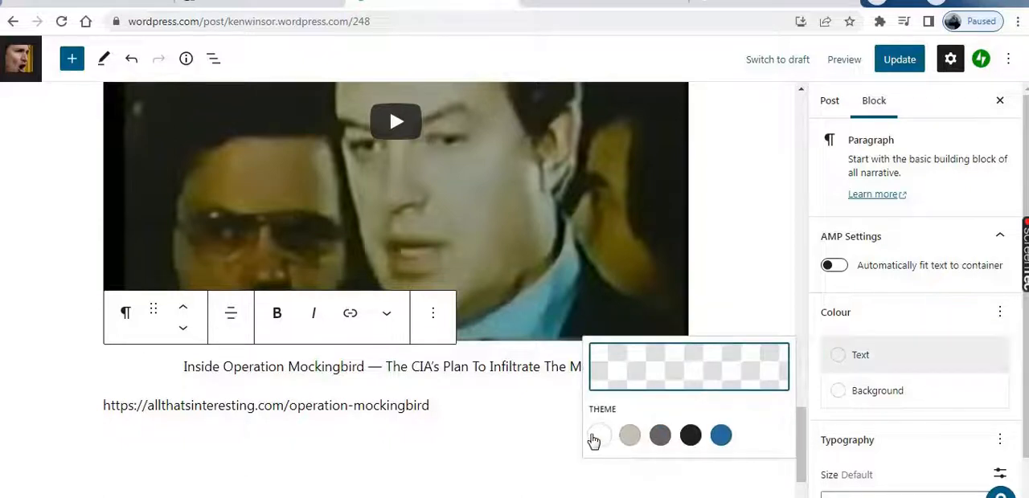
left_click(597, 439)
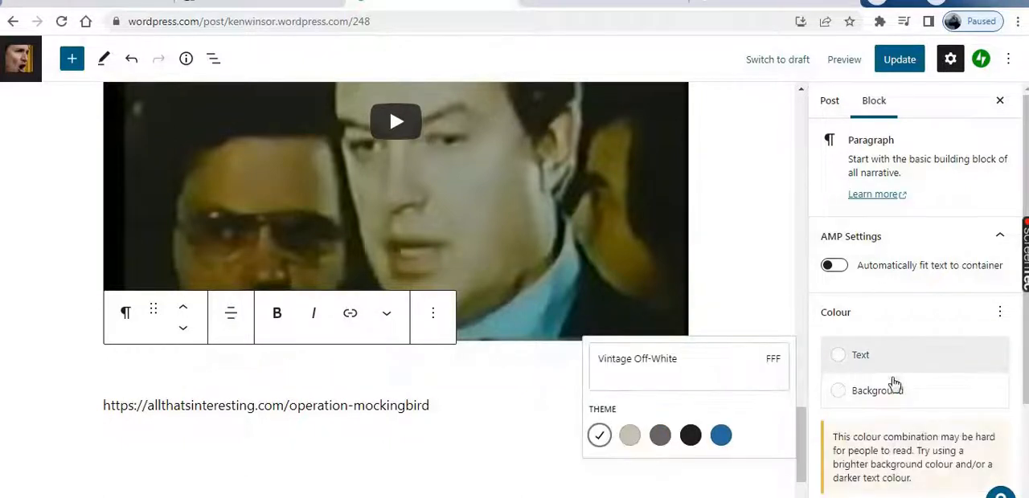
left_click(884, 401)
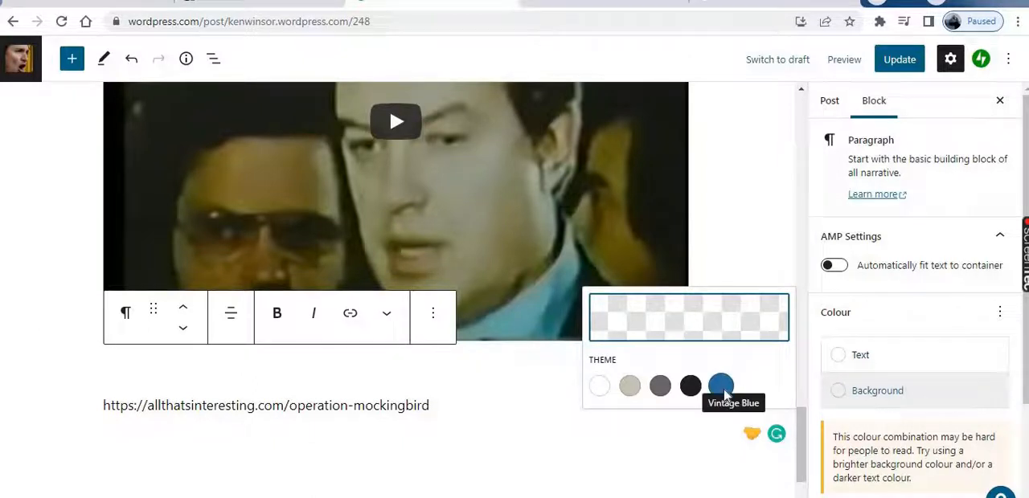
left_click(692, 321)
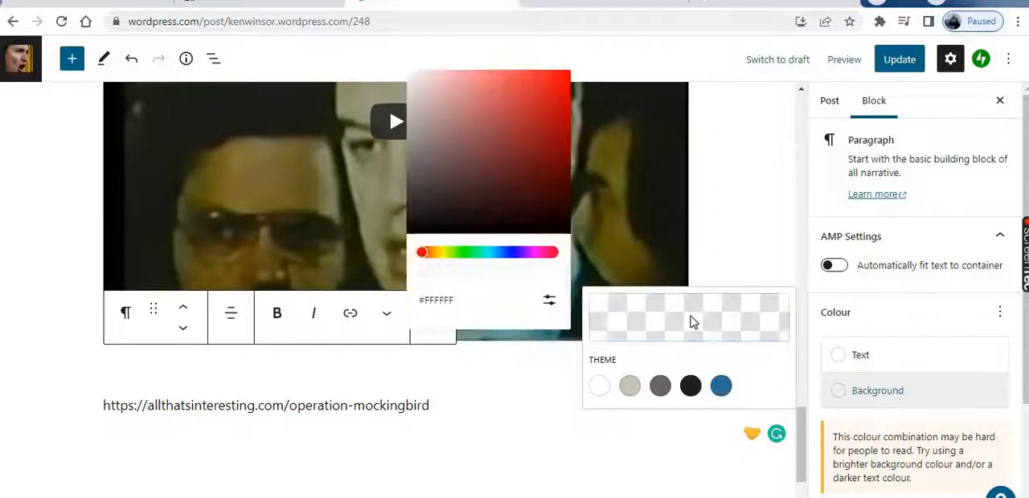
left_click(528, 164)
left_click(529, 176)
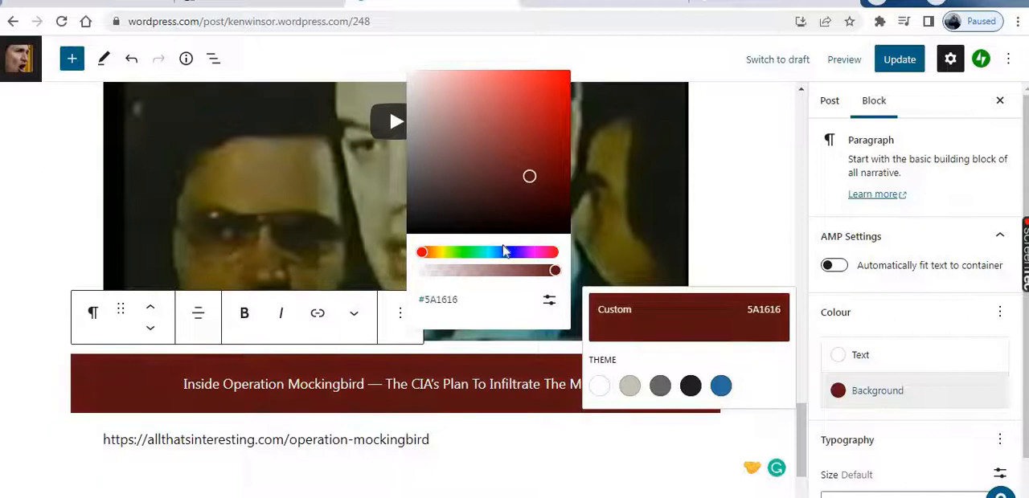
left_click_drag(470, 254, 495, 267)
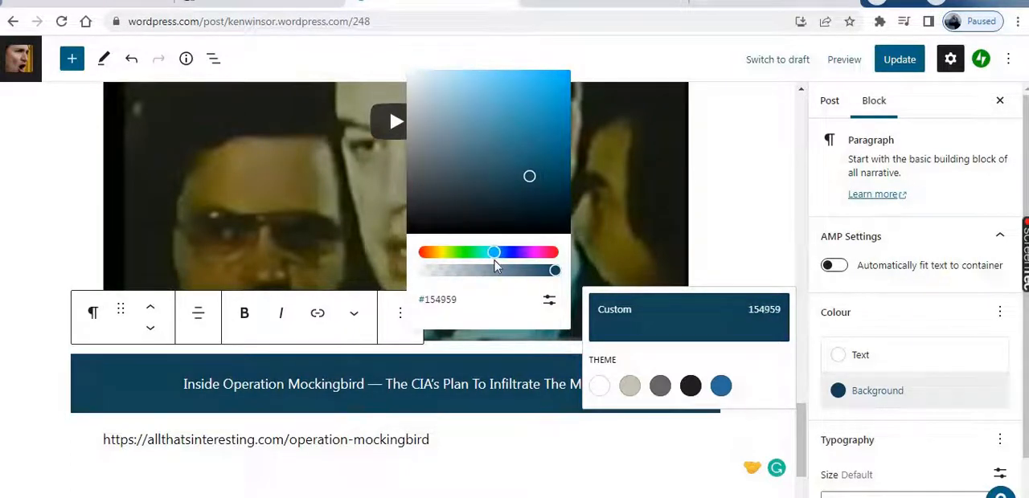
left_click(724, 215)
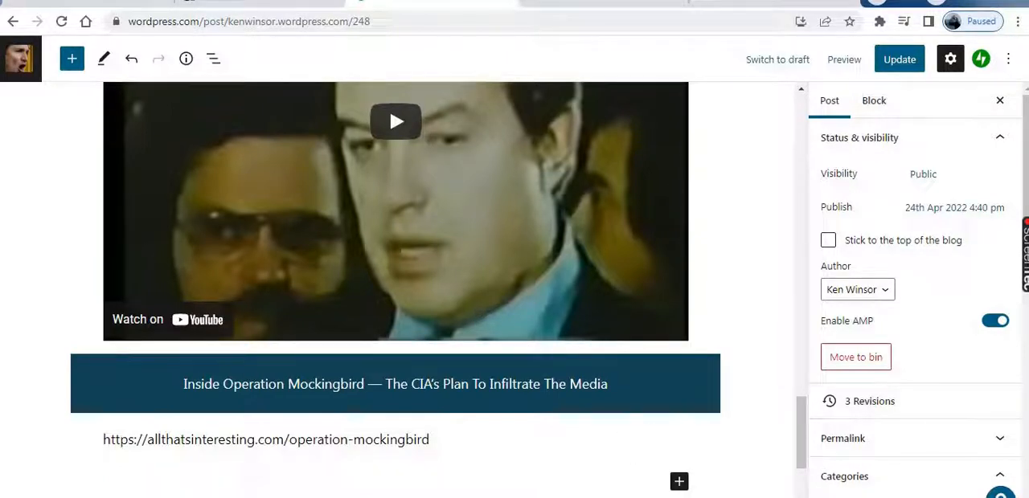
Remove the Inside Operation Mockingbird title paragraph from below the video
left_click(610, 384)
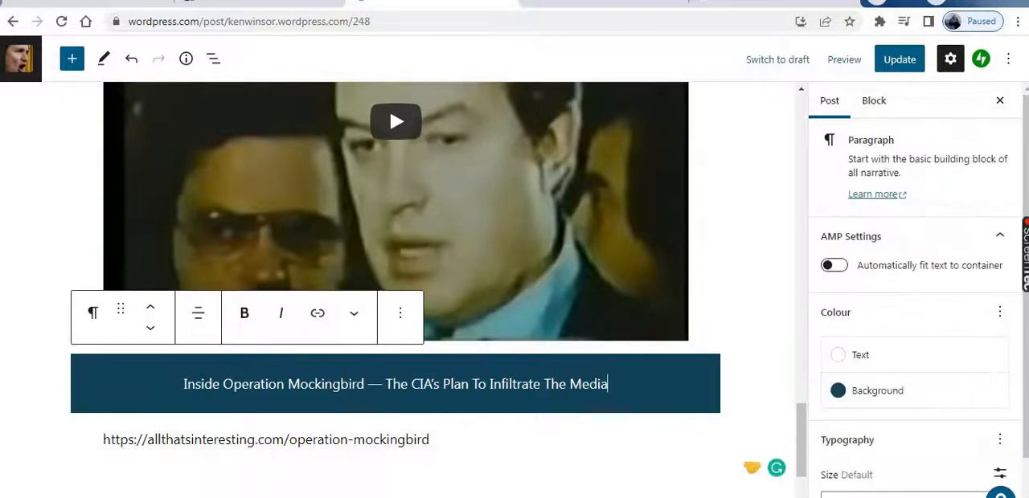
left_click(404, 326)
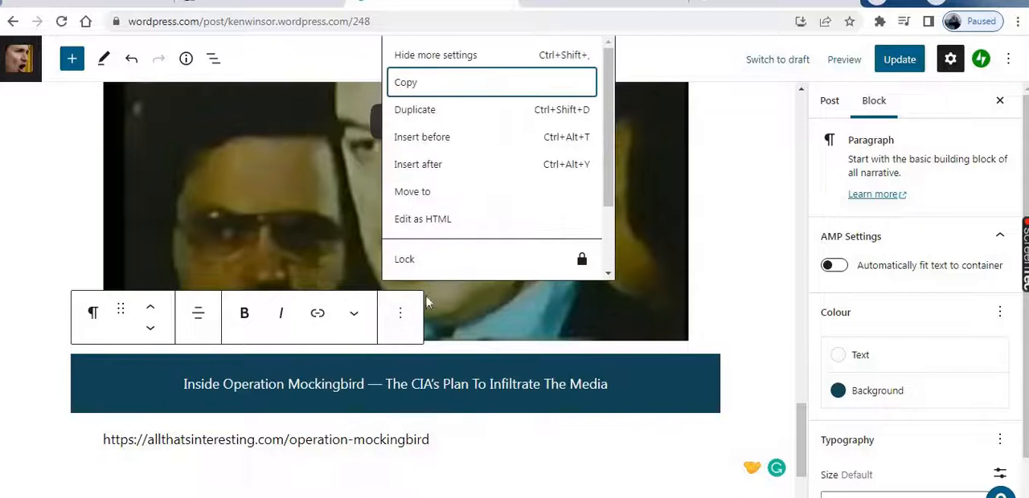
scroll(446, 202, "down", 2)
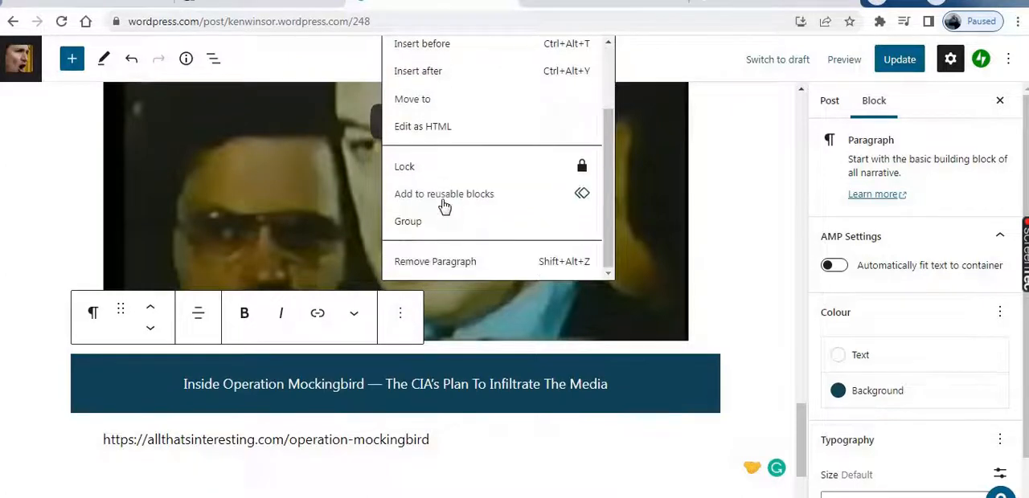
left_click(432, 268)
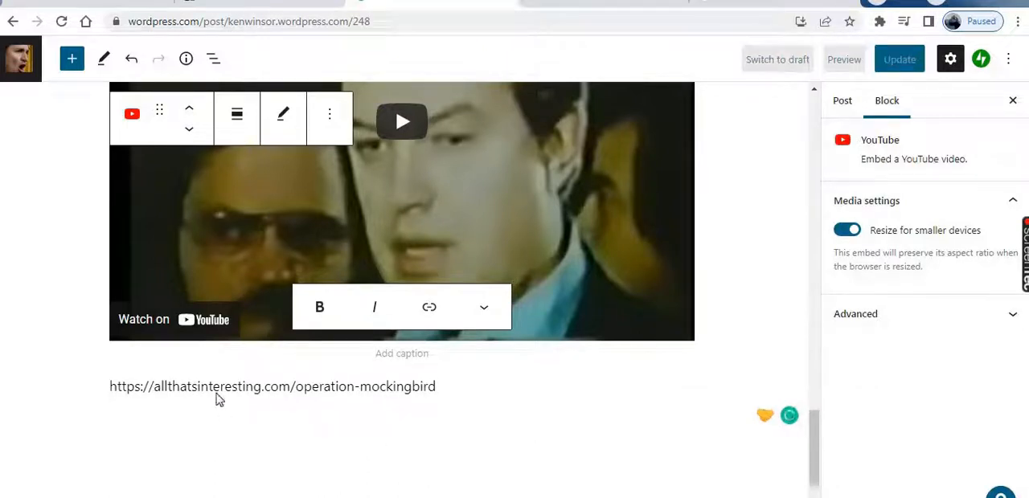
Remove the paragraph containing the allthatsinteresting.com link from below the YouTube video
left_click(452, 390)
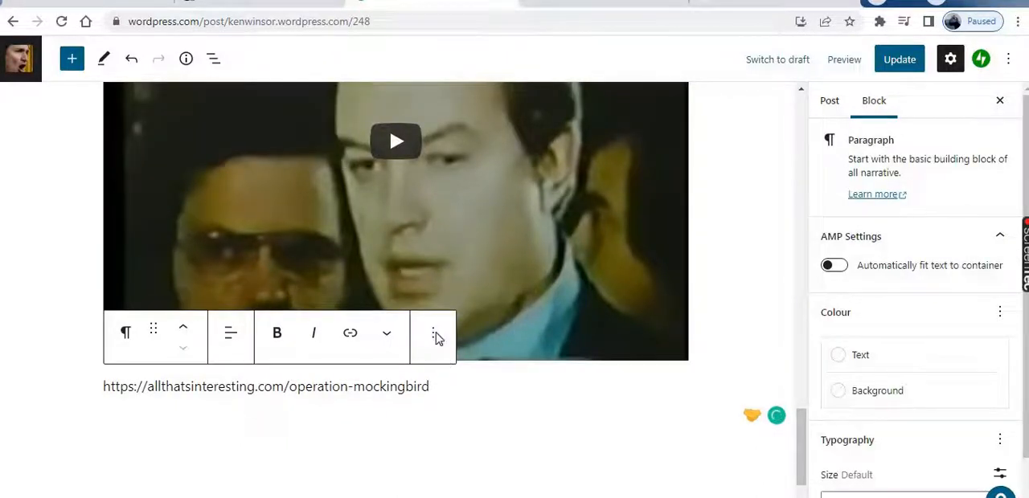
key("Return")
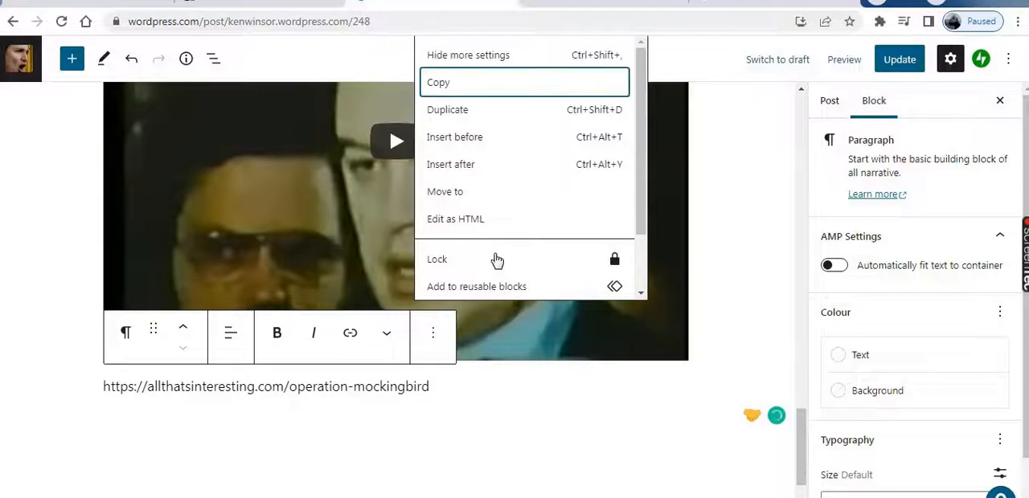
scroll(499, 265, "down", 2)
left_click(459, 292)
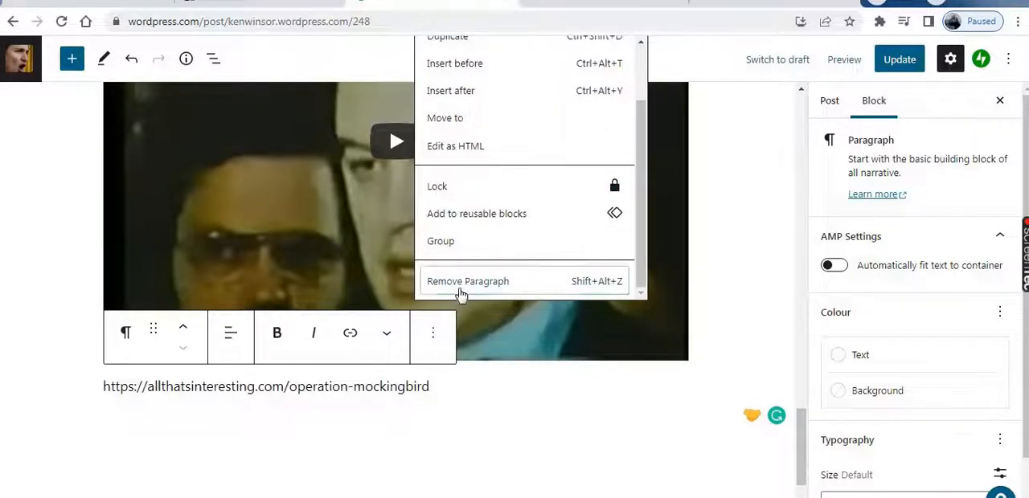
left_click(459, 282)
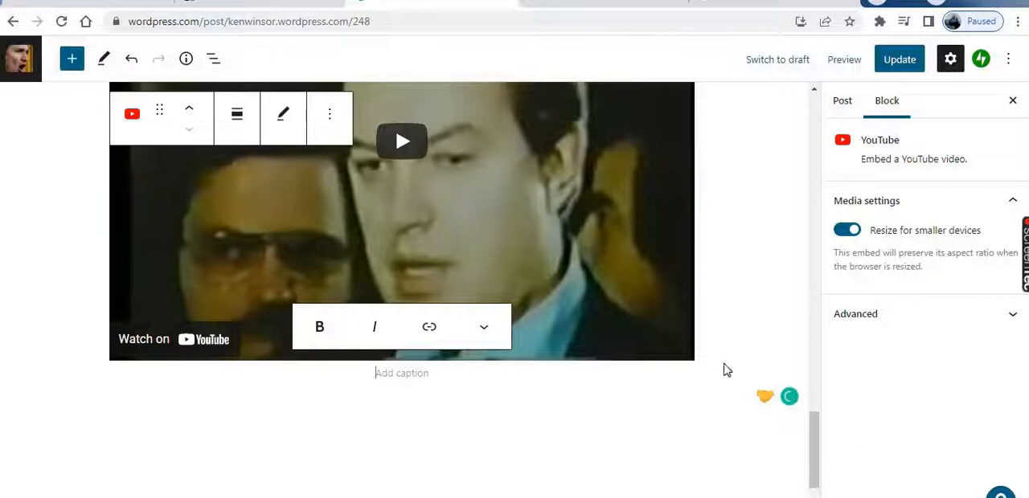
Add a new paragraph block below the video and paste the copied article title and source link into it
left_click(702, 384)
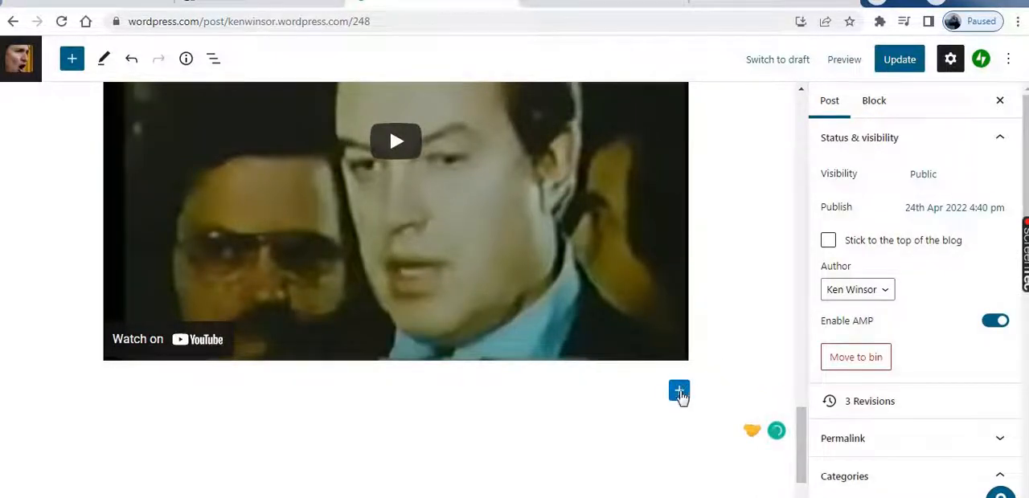
left_click(679, 391)
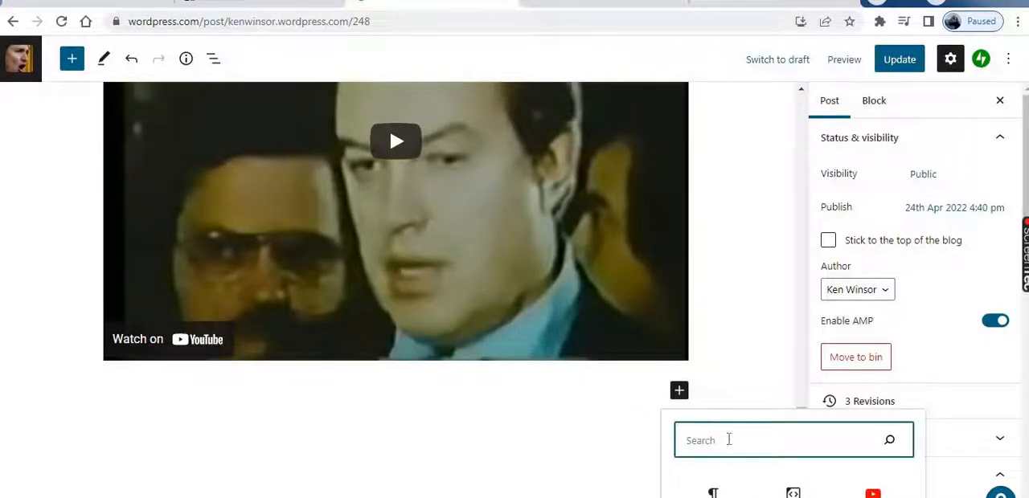
scroll(643, 415, "down", 2)
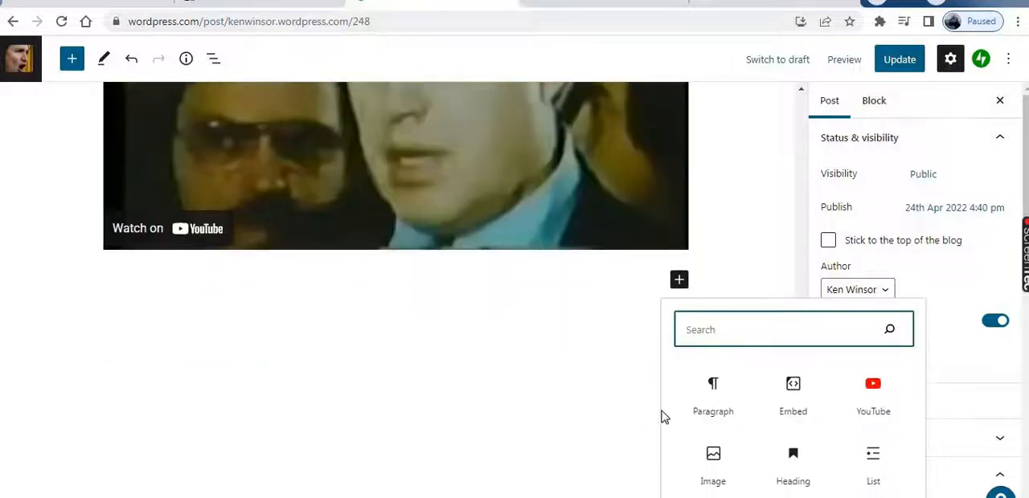
left_click(717, 398)
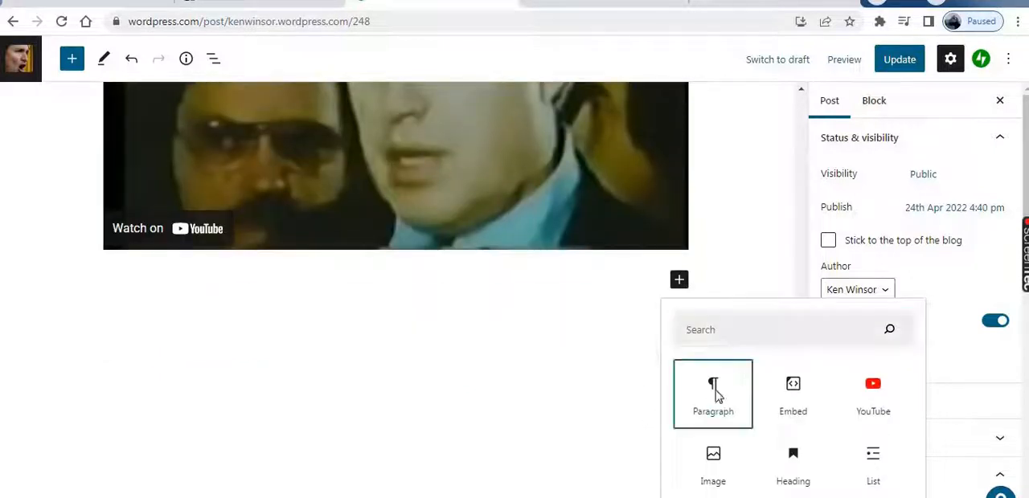
left_click(527, 392)
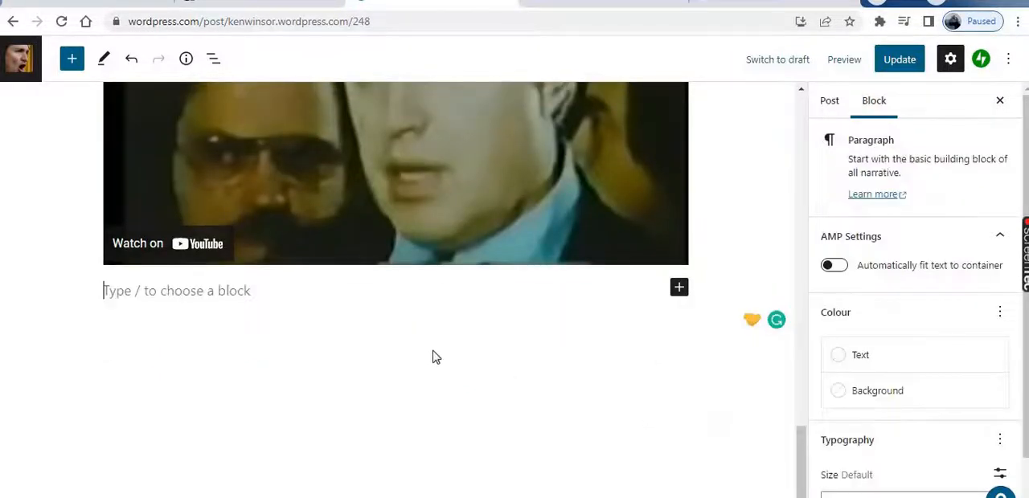
right_click(187, 293)
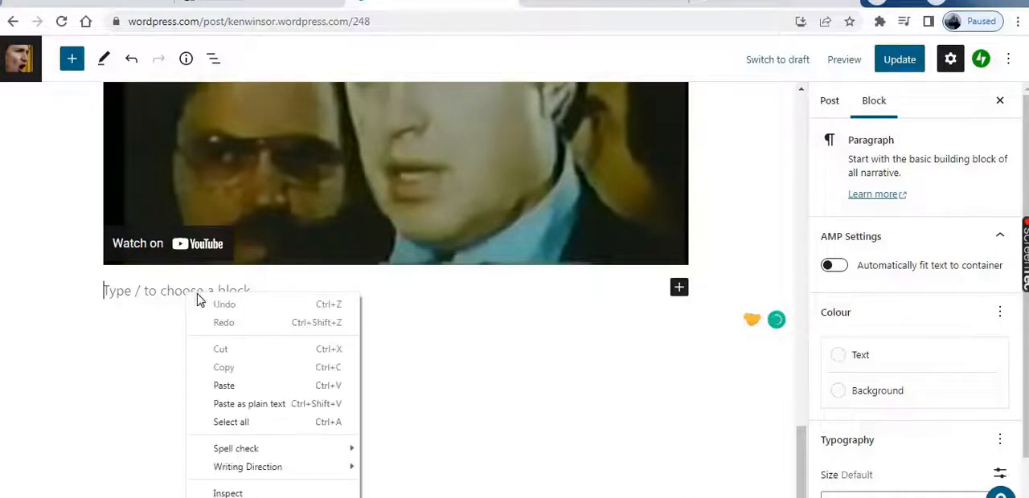
left_click(235, 386)
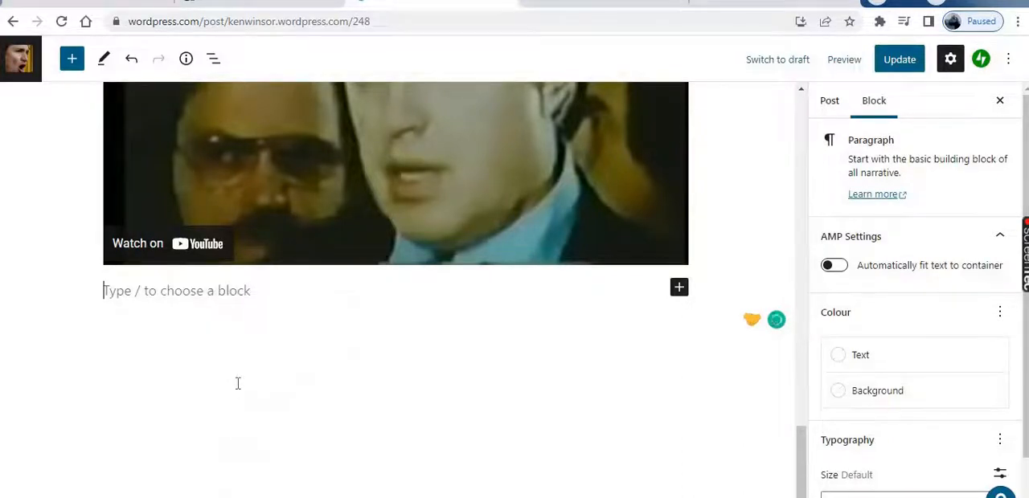
Centre-align the Inside Operation Mockingbird title paragraph below the video
scroll(321, 382, "up", 2)
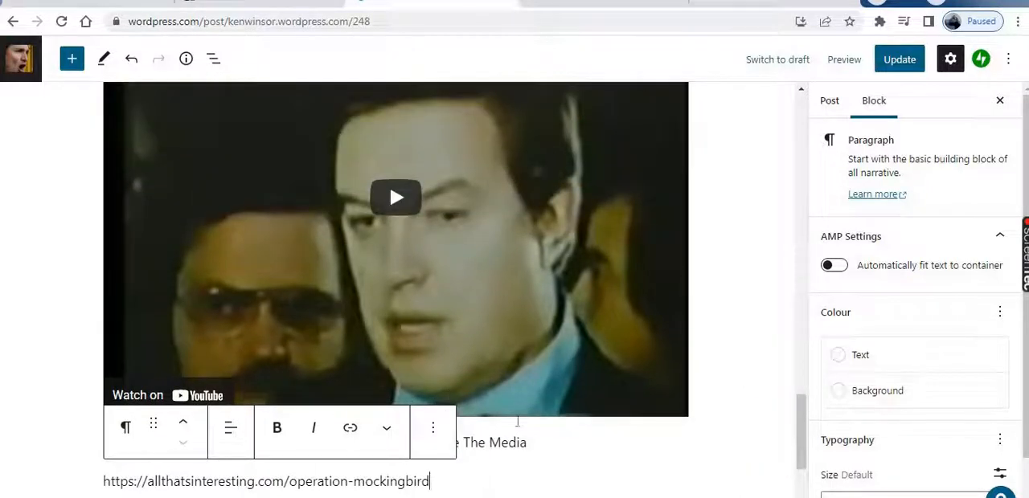
scroll(558, 395, "down", 2)
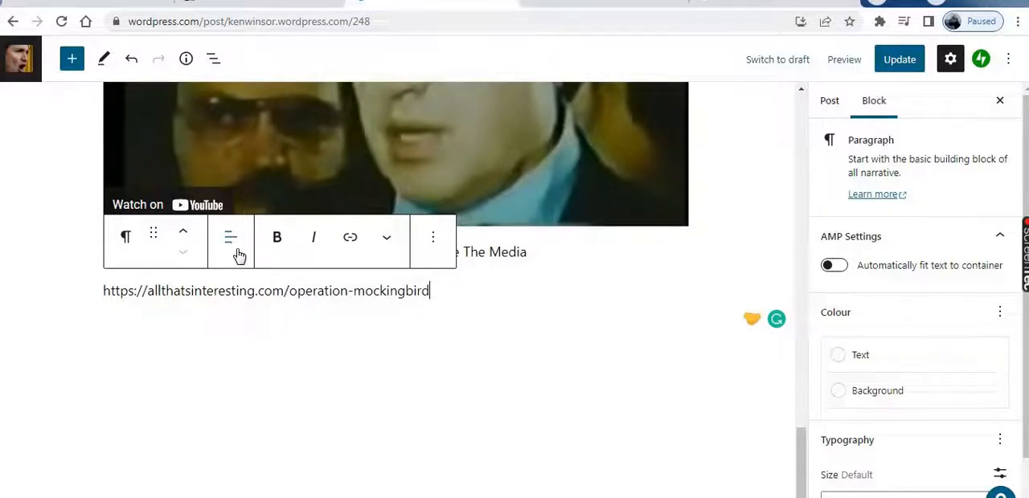
left_click(535, 254)
left_click(229, 203)
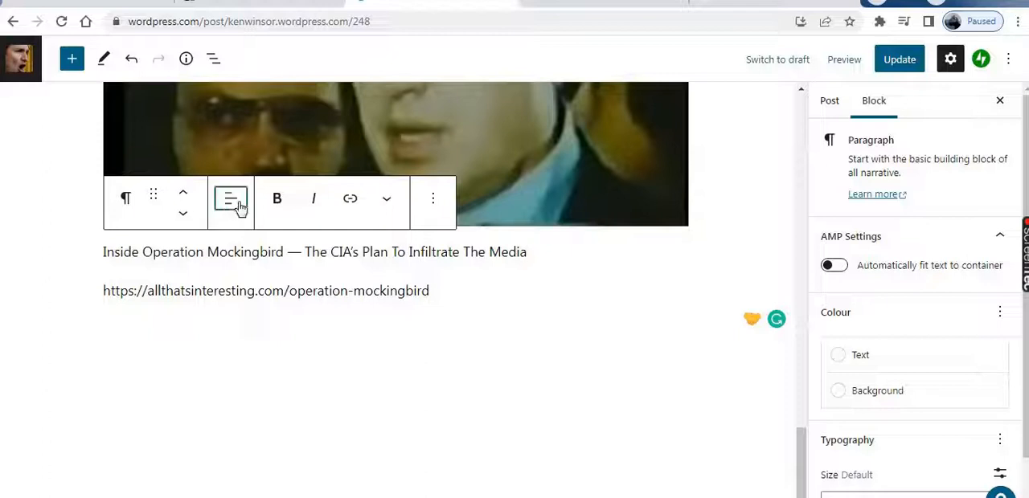
left_click(293, 298)
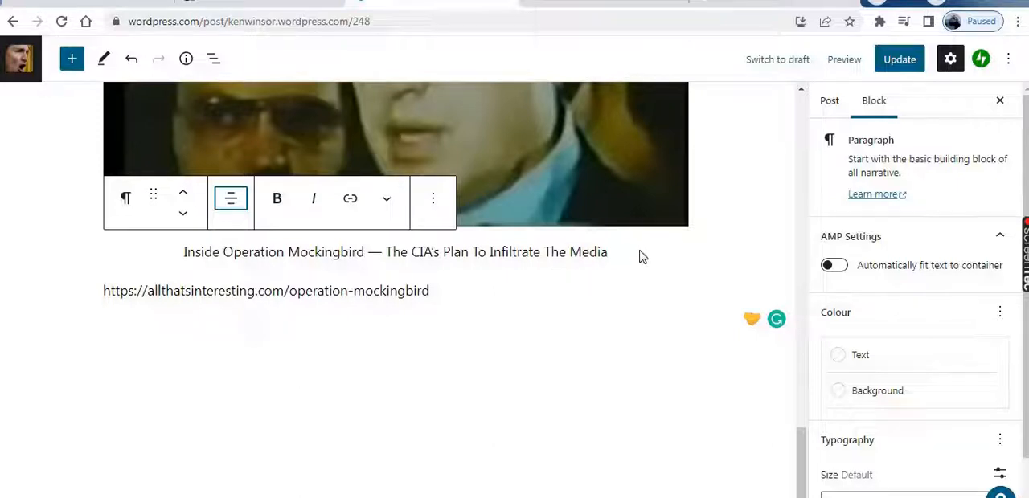
key("Down")
double_click(570, 252)
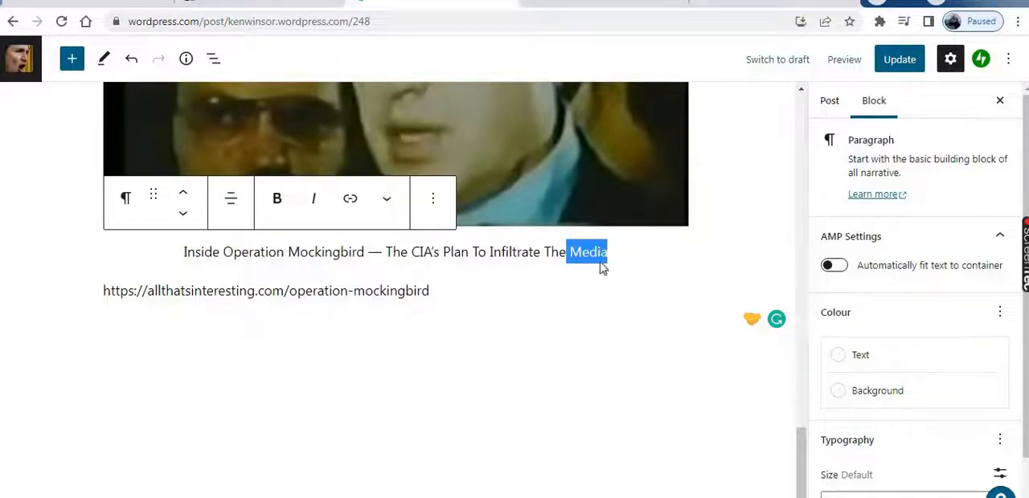
key("Down")
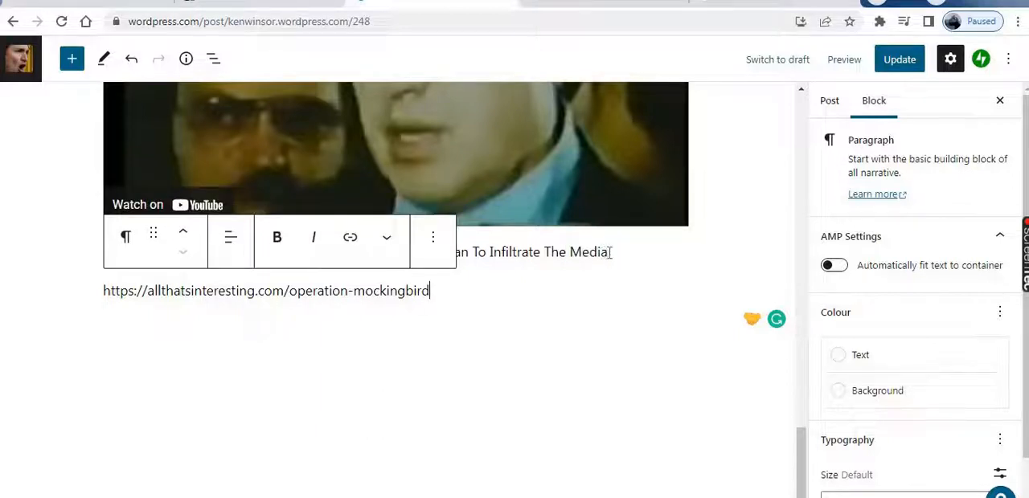
left_click_drag(608, 253, 181, 242)
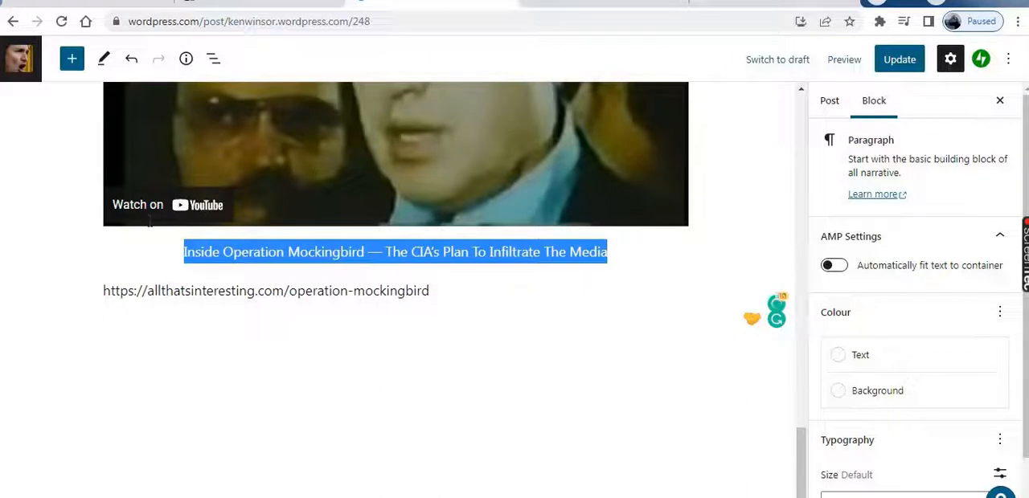
left_click(220, 299)
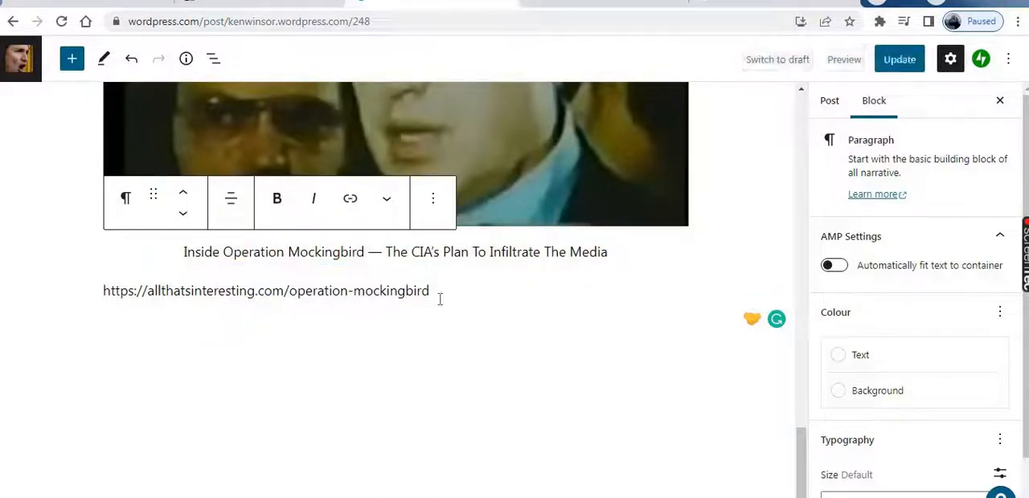
left_click_drag(431, 292, 102, 284)
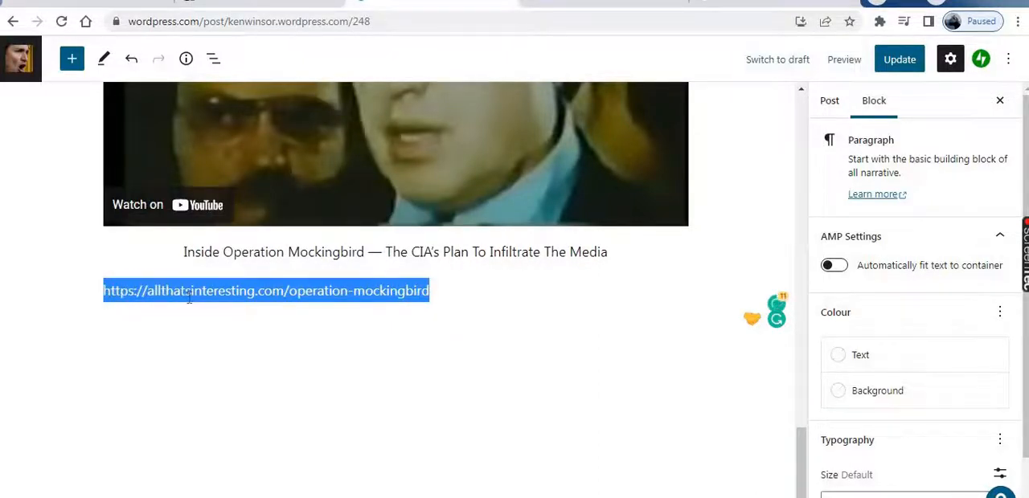
right_click(187, 299)
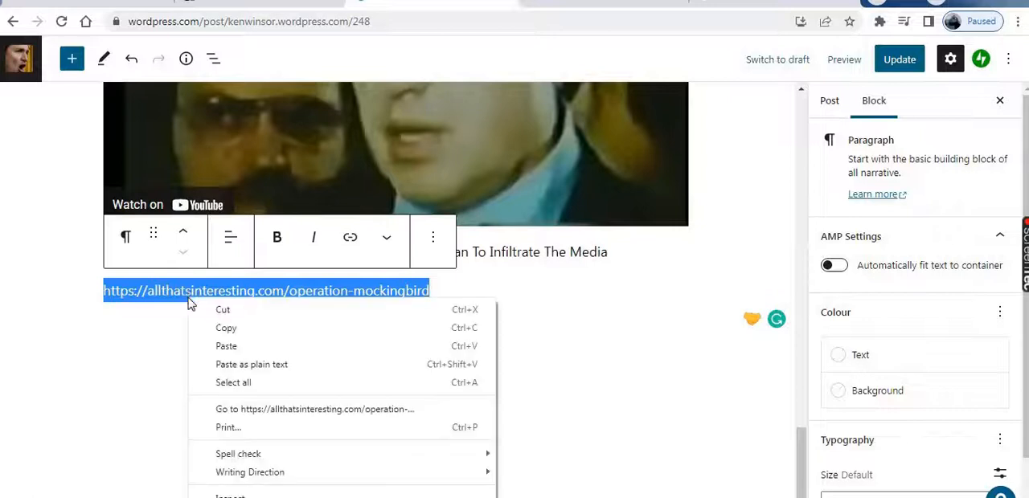
left_click(227, 328)
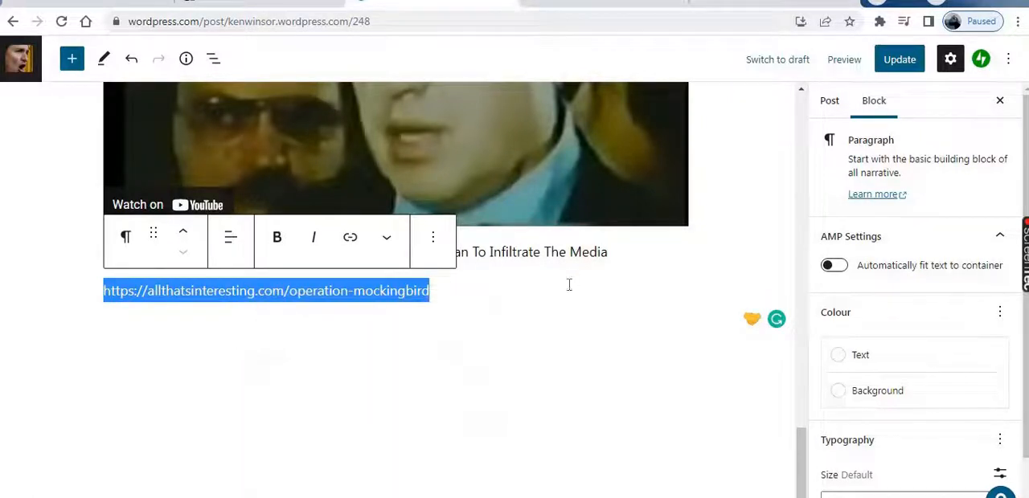
key("Right")
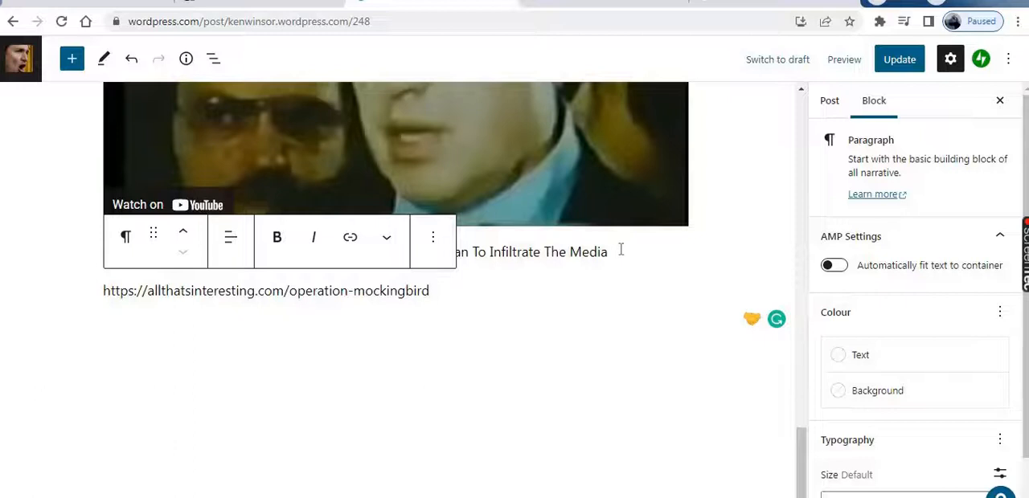
left_click(621, 252)
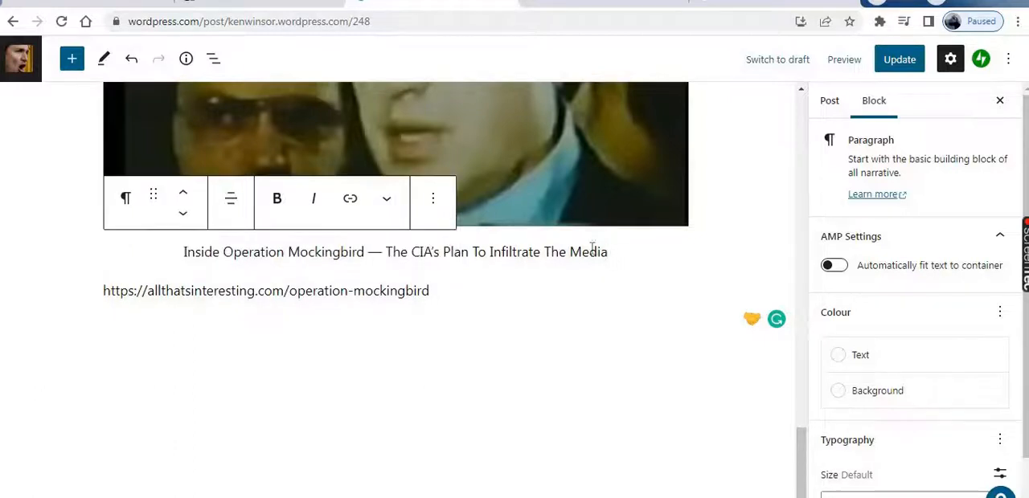
left_click_drag(609, 251, 193, 252)
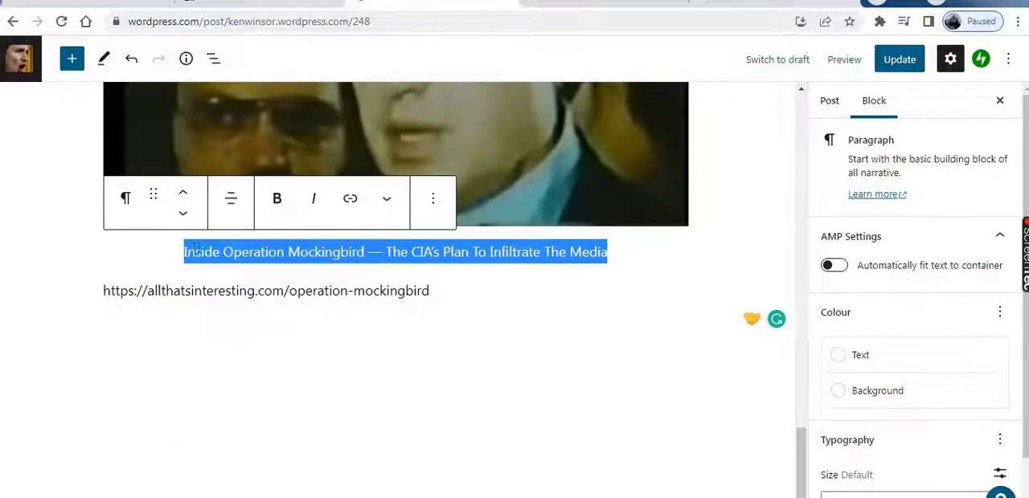
left_click(351, 206)
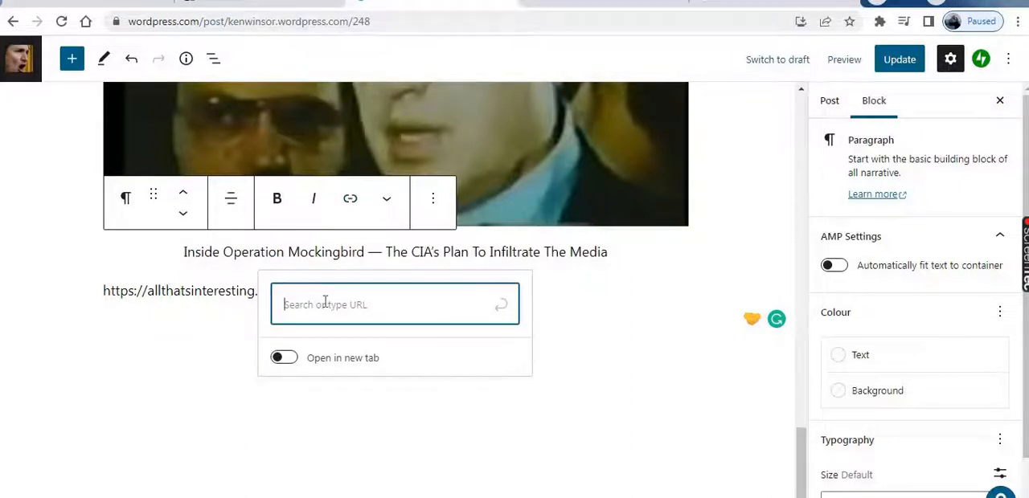
right_click(325, 306)
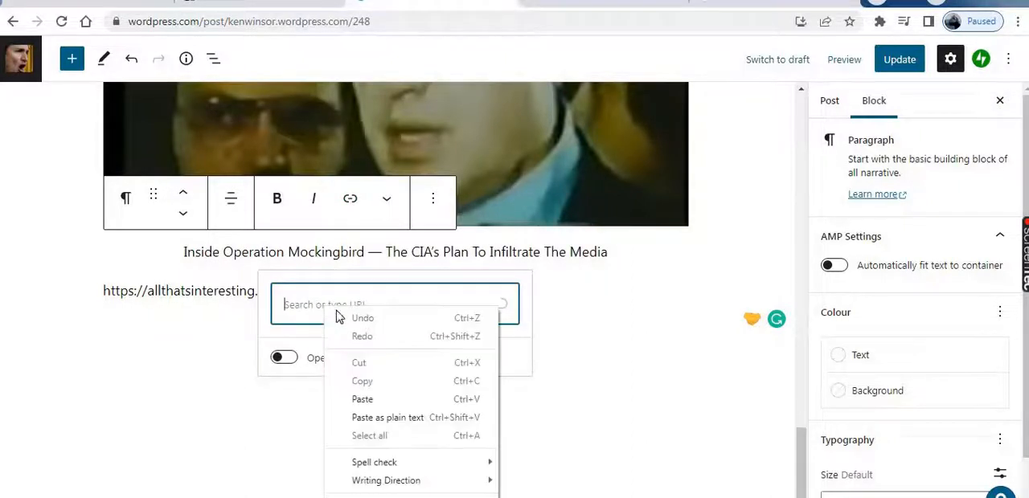
left_click(372, 402)
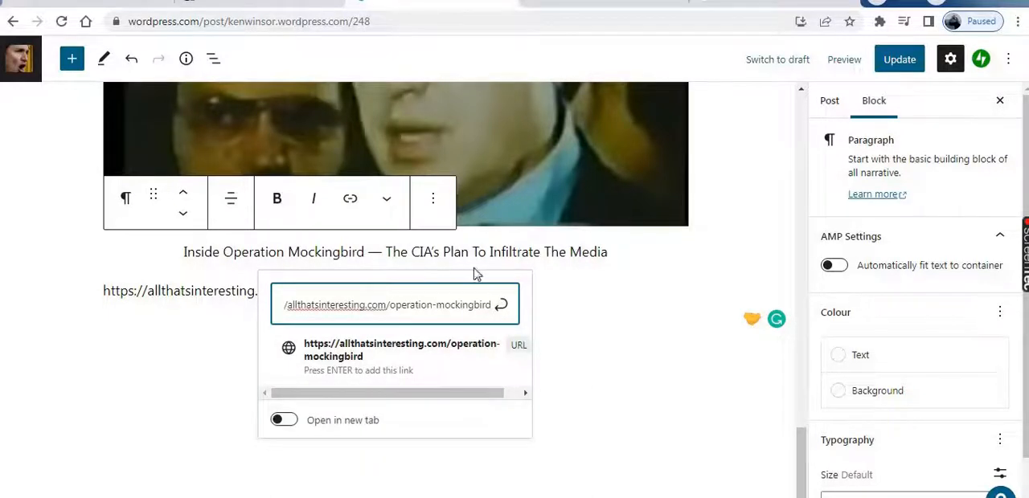
left_click(368, 355)
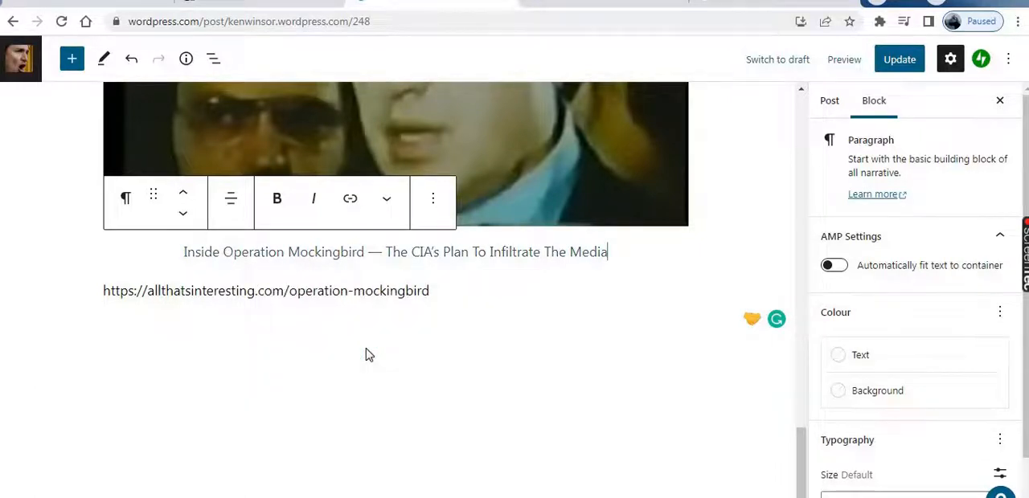
Delete the plain-text source address below the linked title
left_click(437, 251)
left_click(431, 292)
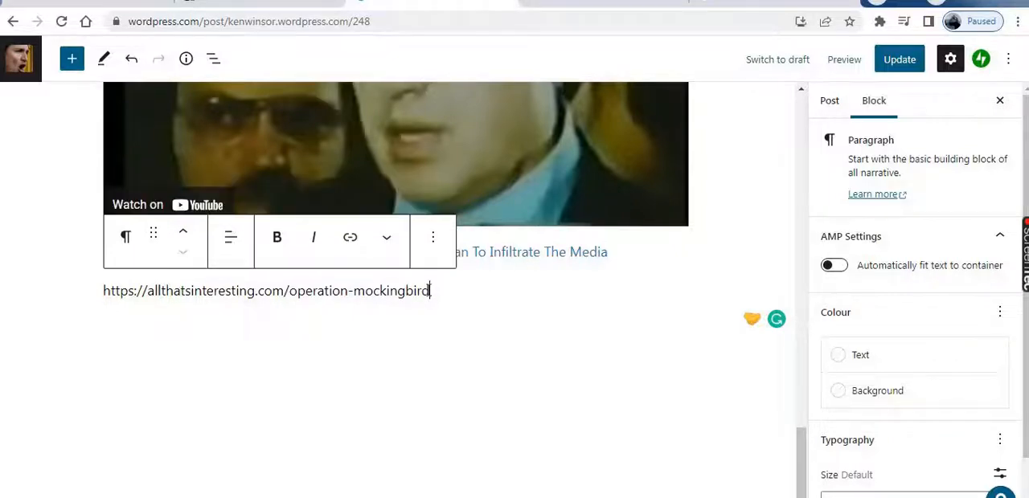
key("BackSpace")
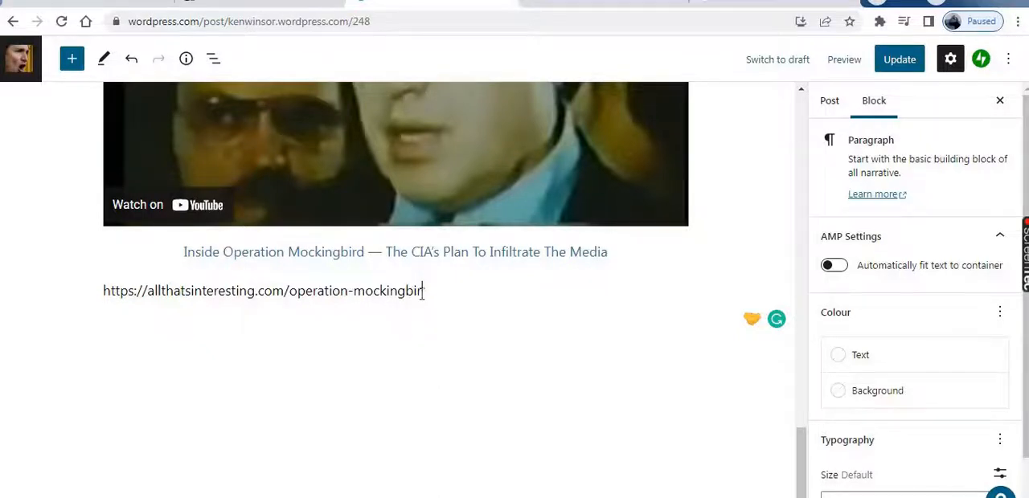
key("BackSpace")
key("BackSpace")
key("BackSpace")
key("BackSpace")
key("BackSpace")
key("BackSpace")
key("BackSpace")
key("BackSpace")
key("BackSpace")
key("BackSpace")
key("BackSpace")
key("BackSpace")
key("BackSpace")
key("BackSpace")
key("BackSpace")
key("BackSpace")
key("BackSpace")
key("BackSpace")
key("BackSpace")
key("BackSpace")
Accept the spelling correction "Infiltrate" for the last word of the linked title and update the post
left_click(525, 302)
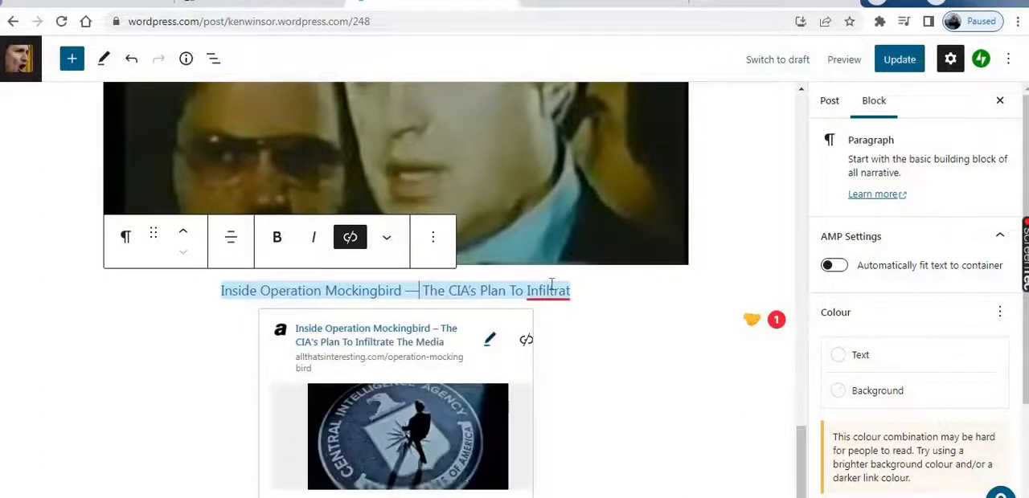
mouse_move(558, 294)
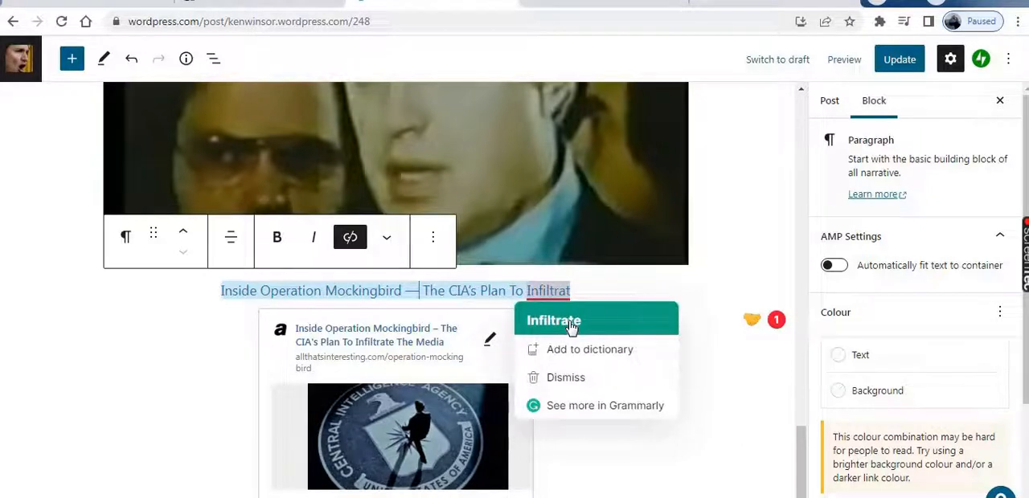
left_click(571, 326)
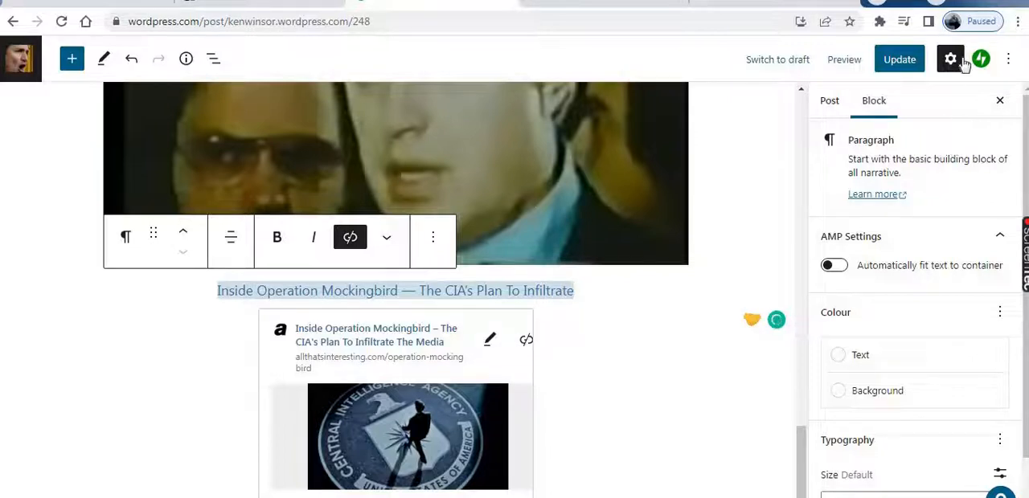
left_click(906, 63)
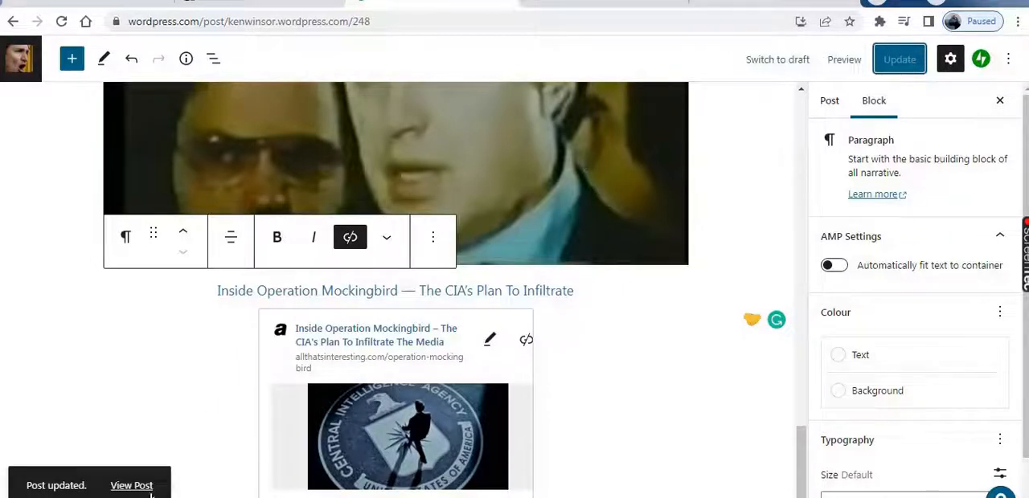
Open the published post and read down the article to the linked title below the video
left_click(135, 488)
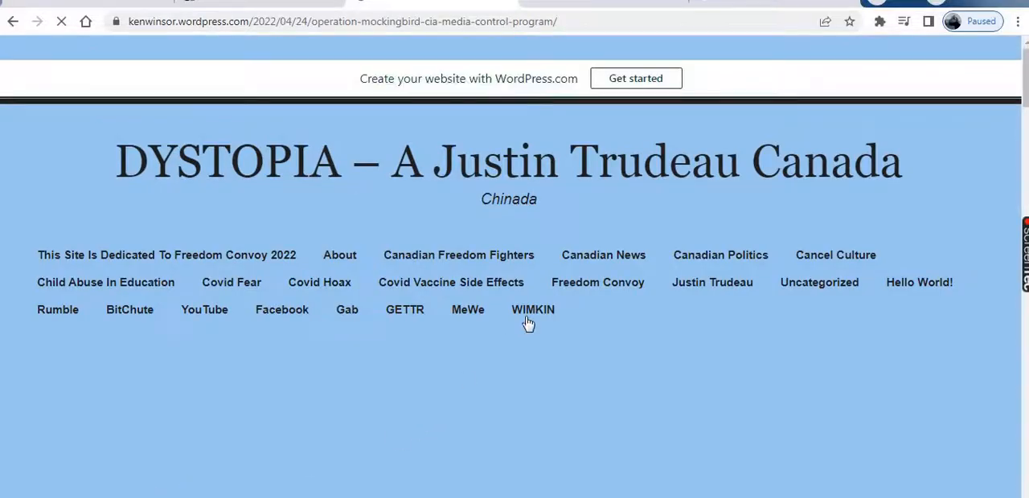
scroll(528, 323, "down", 3)
scroll(529, 324, "down", 10)
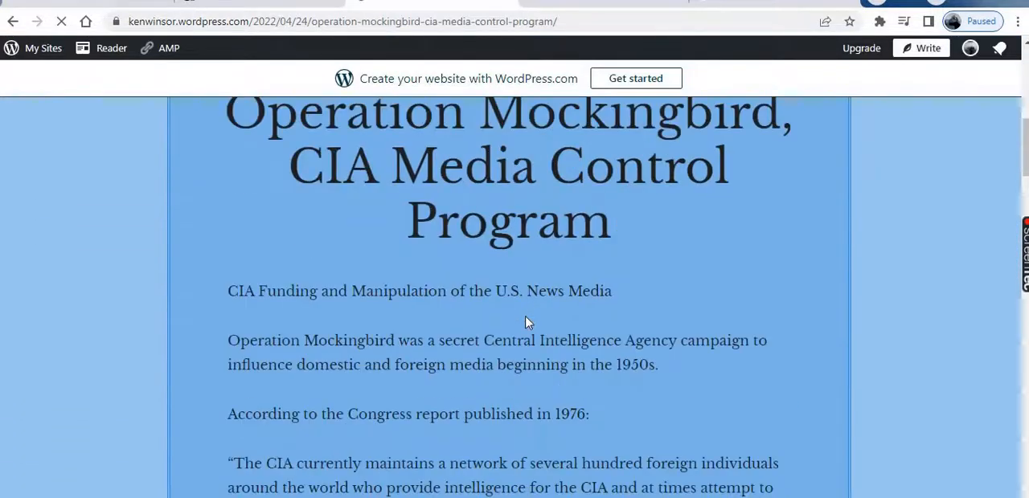
scroll(641, 346, "down", 8)
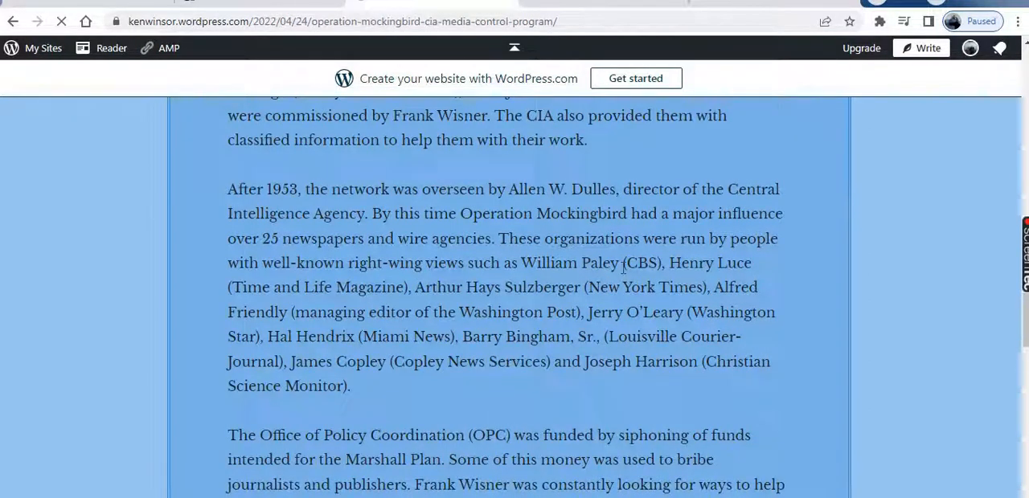
scroll(721, 320, "down", 11)
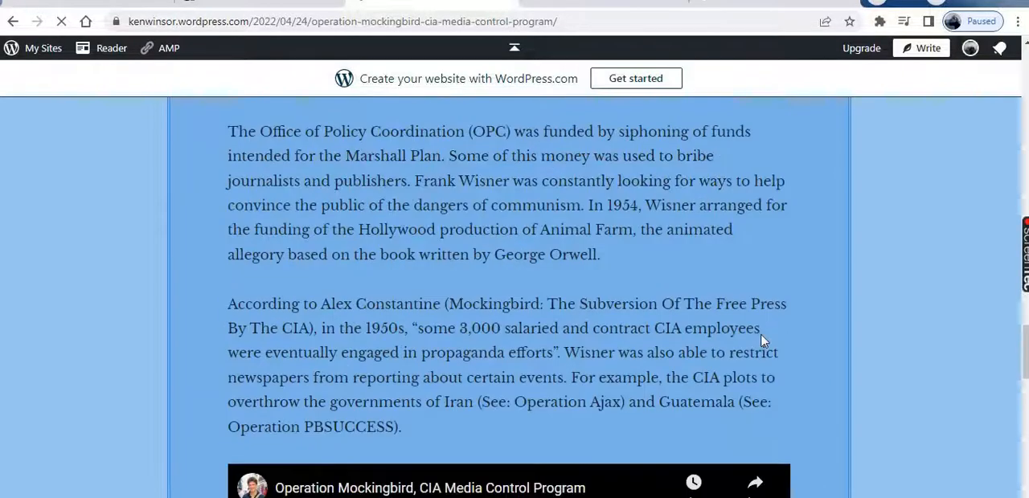
scroll(768, 351, "down", 1)
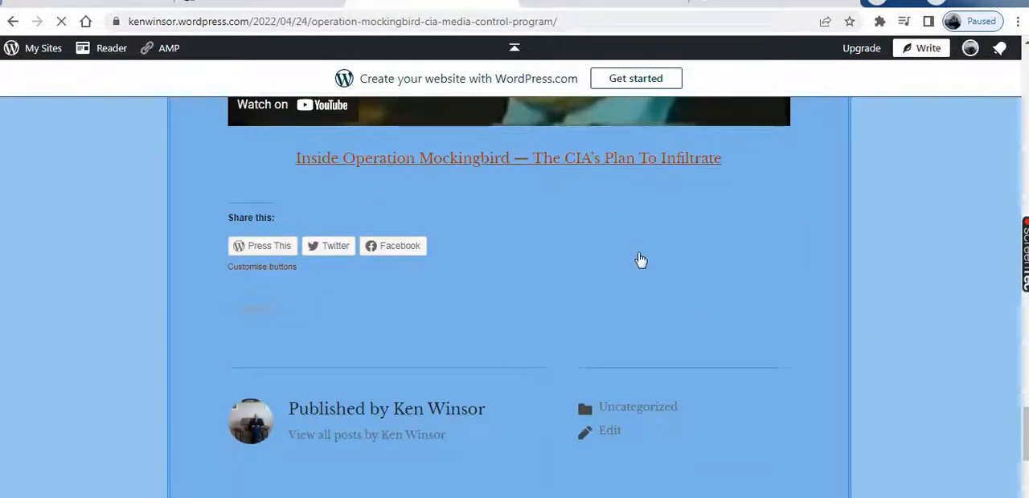
Test the Inside Operation Mockingbird link under the video and close the source article
scroll(638, 259, "up", 1)
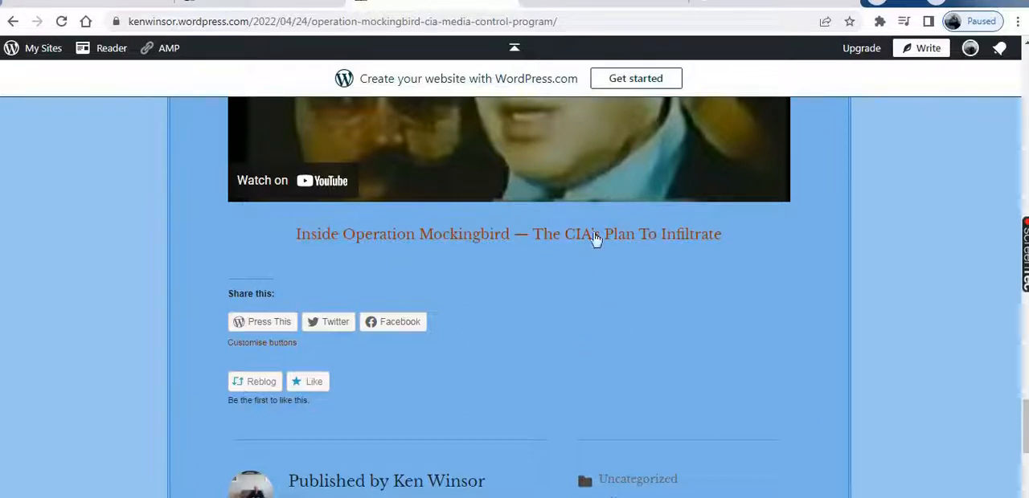
left_click(463, 235)
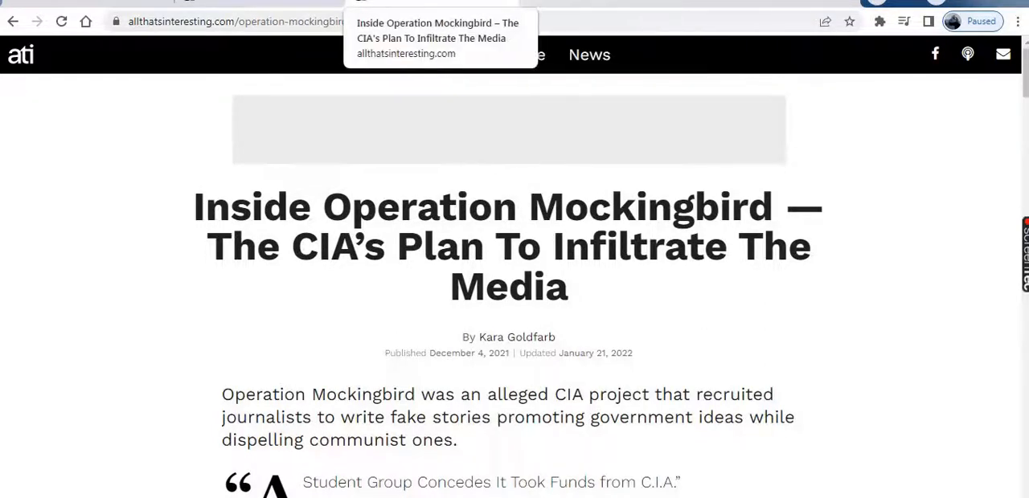
left_click(505, 0)
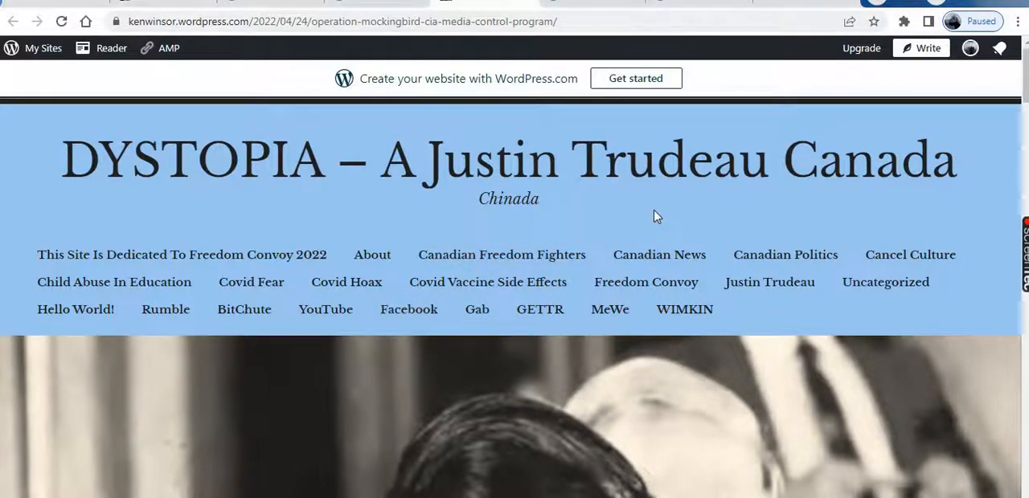
Review the published post from the site header and featured image down to its author and category details
scroll(655, 217, "down", 3)
scroll(656, 217, "up", 1)
scroll(653, 219, "up", 1)
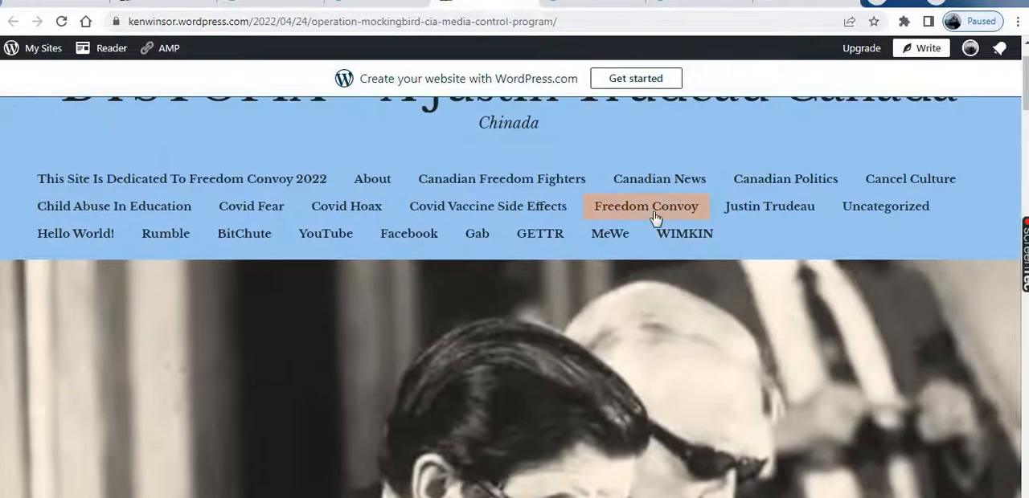
scroll(654, 219, "down", 4)
scroll(653, 217, "up", 3)
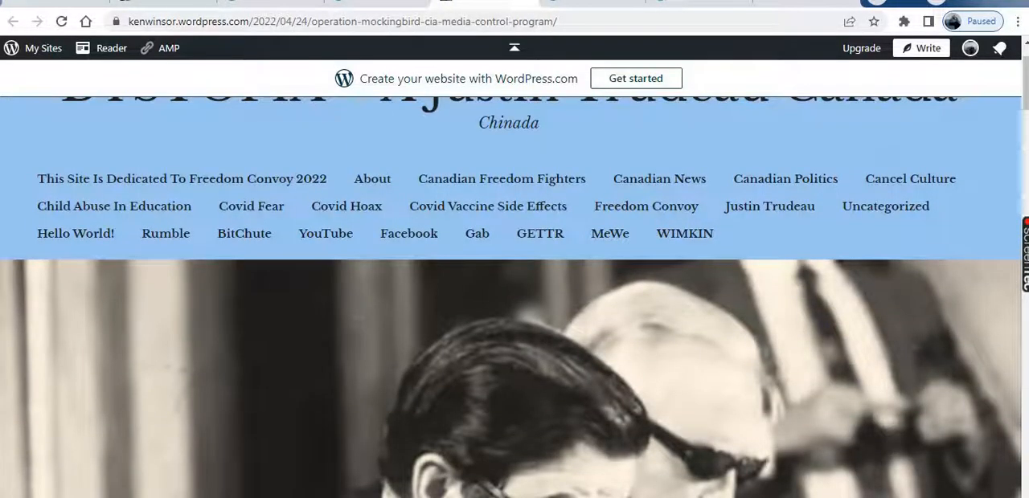
scroll(635, 273, "down", 5)
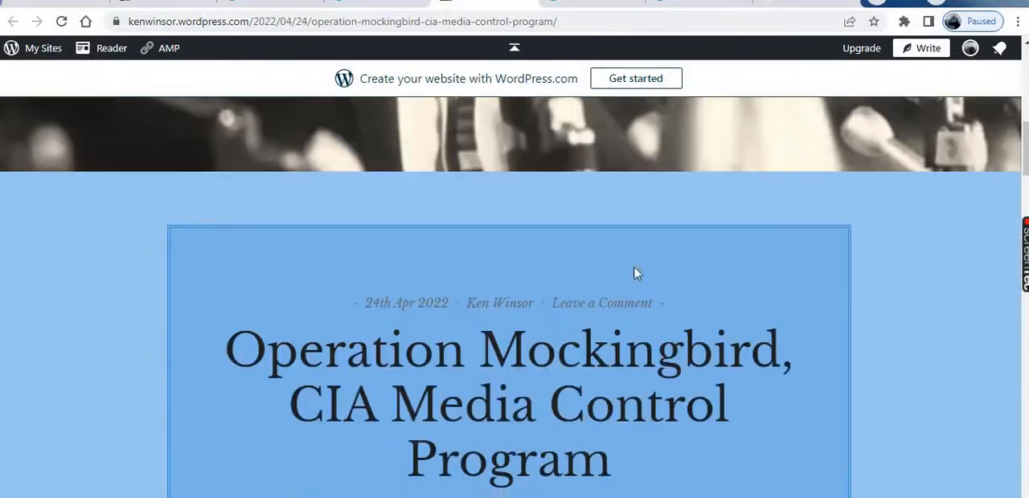
scroll(635, 274, "down", 10)
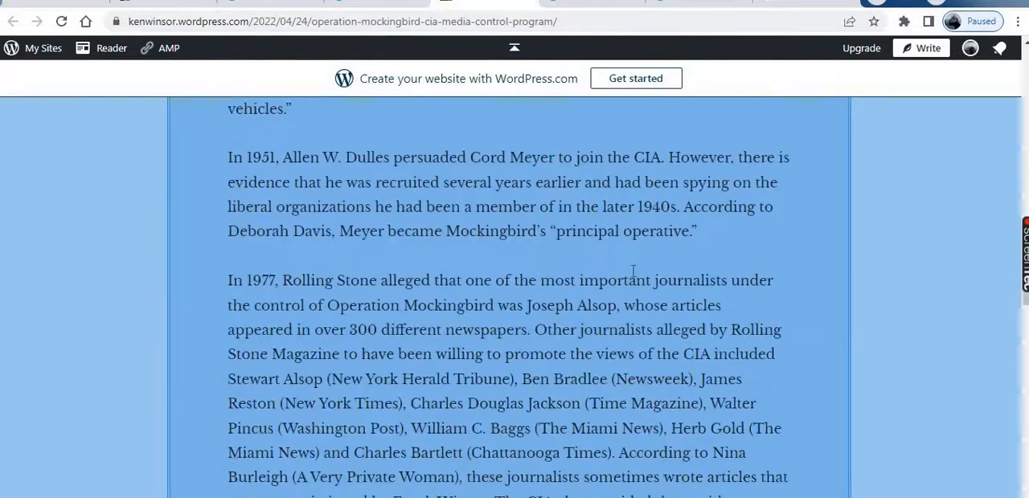
scroll(633, 273, "down", 10)
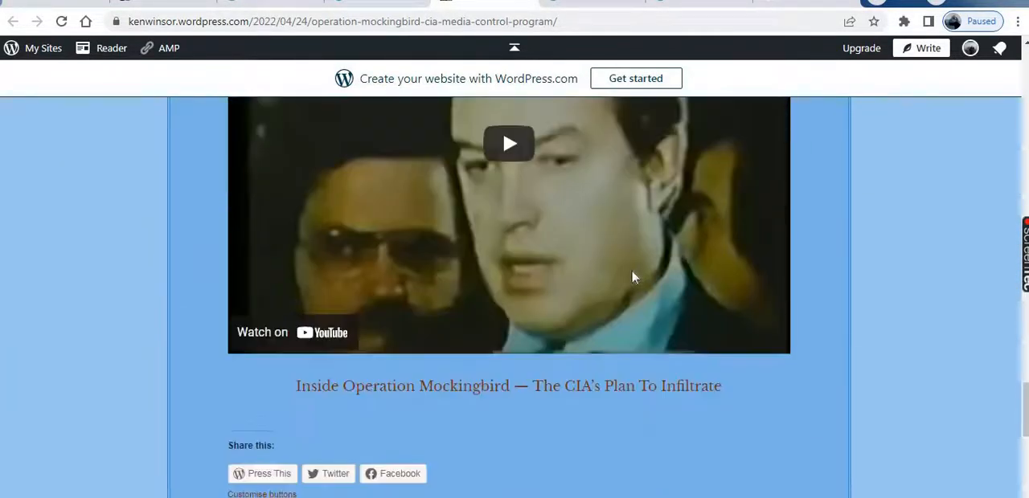
scroll(632, 277, "down", 3)
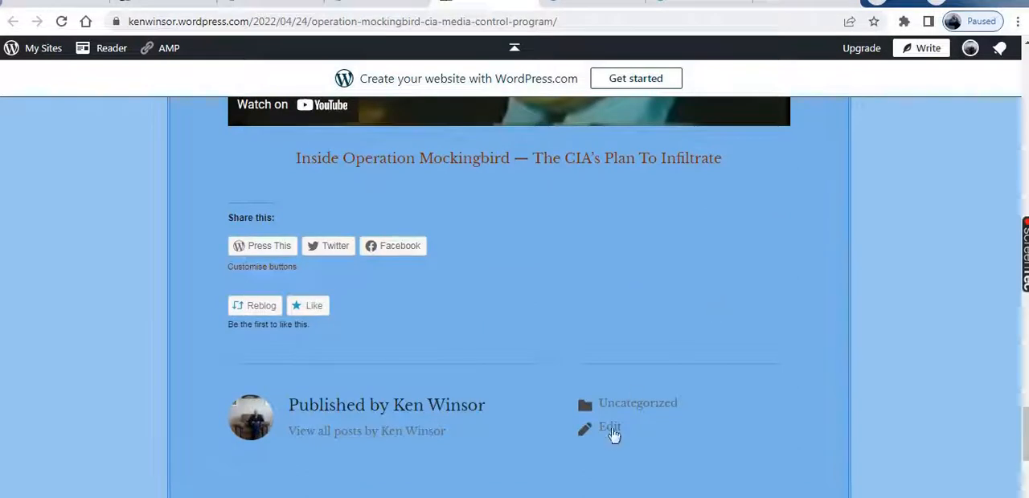
Open the published post for editing and look through the existing categories in its settings
left_click(610, 428)
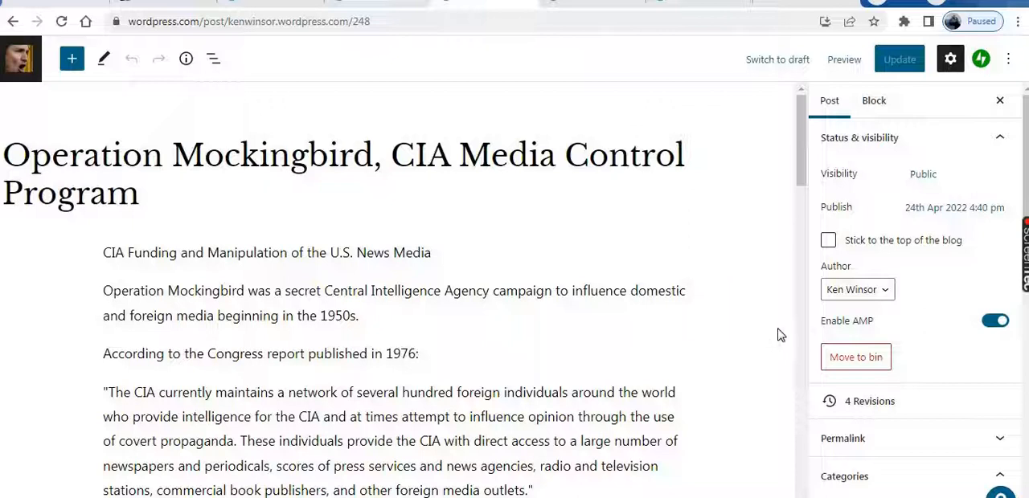
scroll(889, 344, "down", 3)
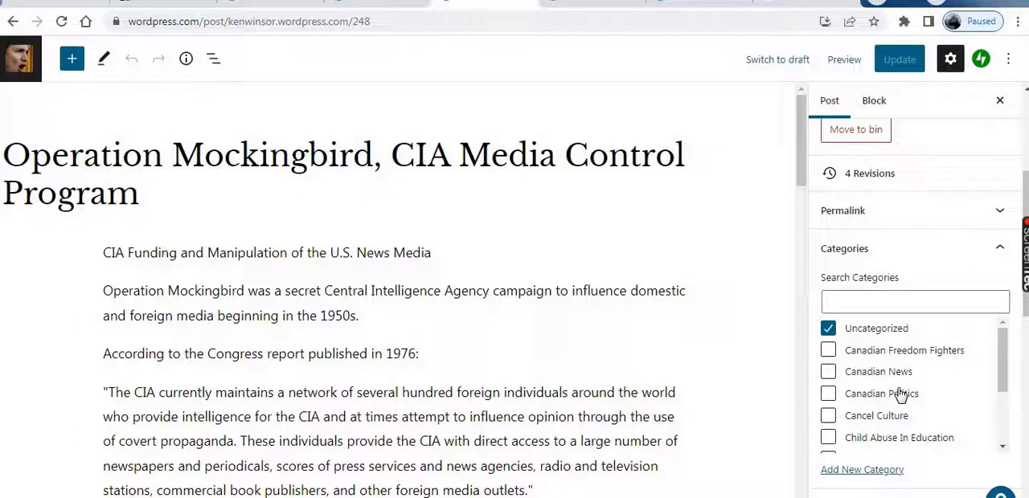
scroll(900, 395, "down", 3)
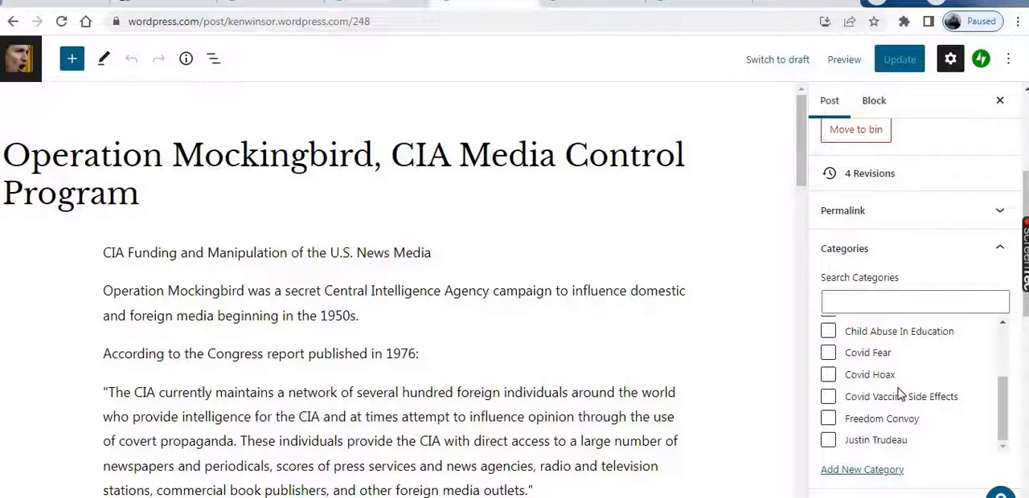
scroll(900, 394, "down", 5)
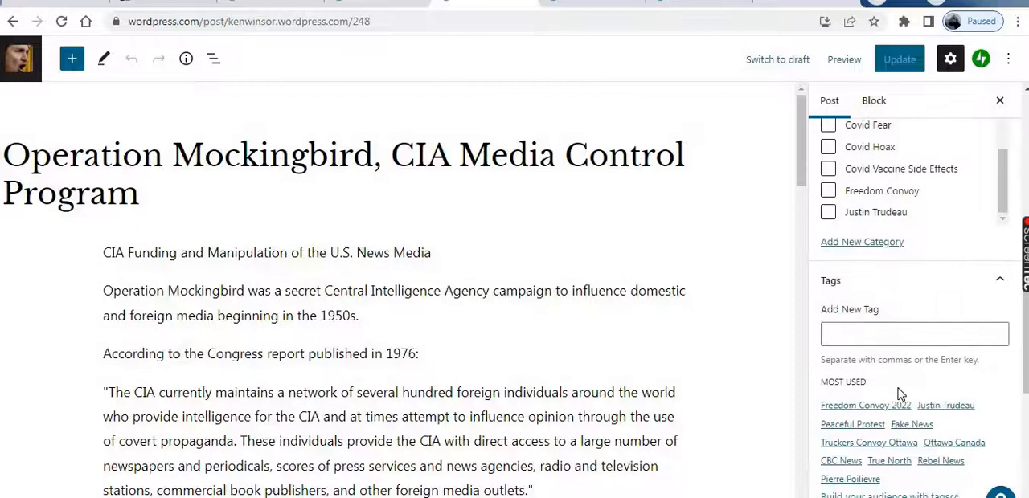
scroll(899, 387, "up", 2)
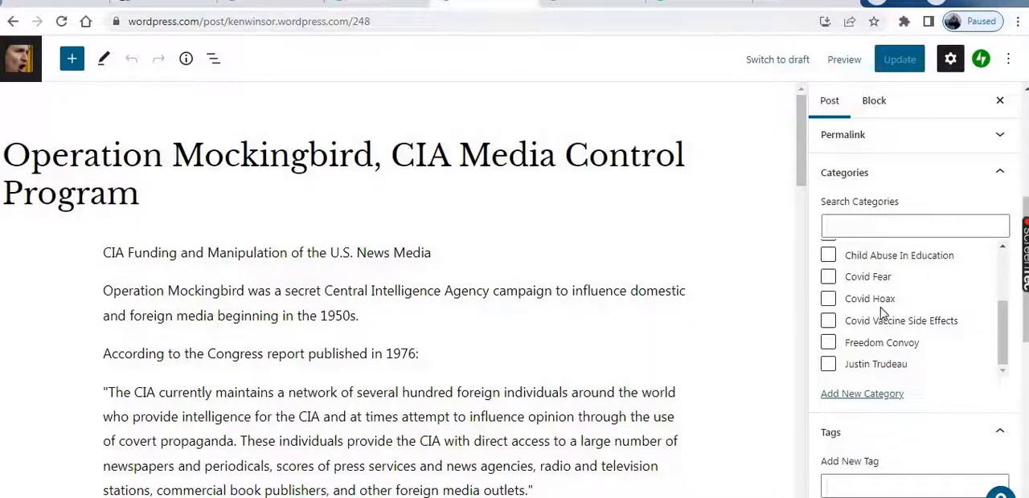
scroll(882, 312, "down", 1)
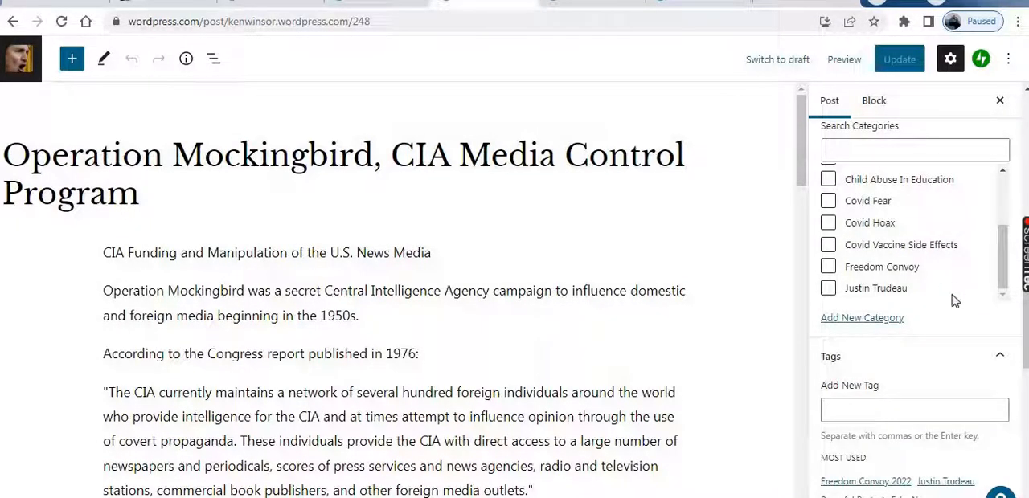
Start a new category for the post and enter "THe Deep State" as its name
left_click(863, 318)
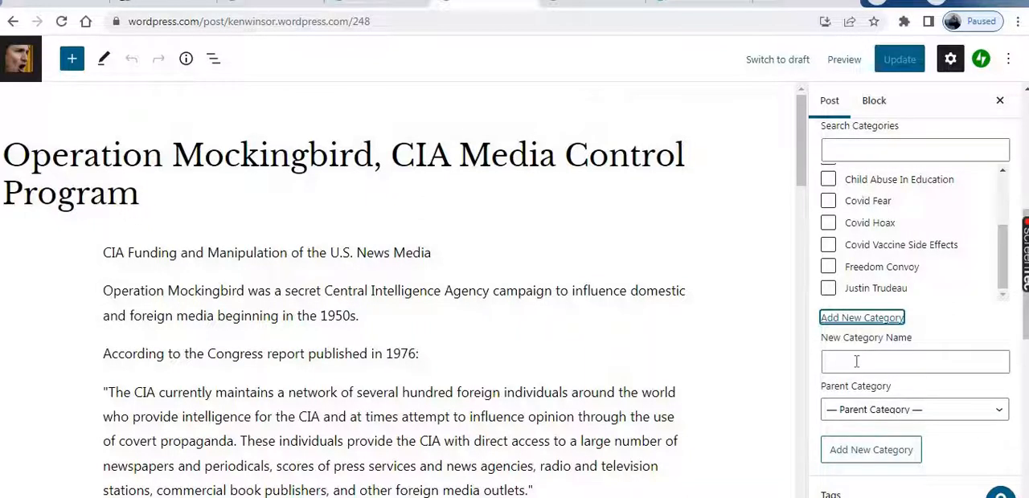
left_click(856, 362)
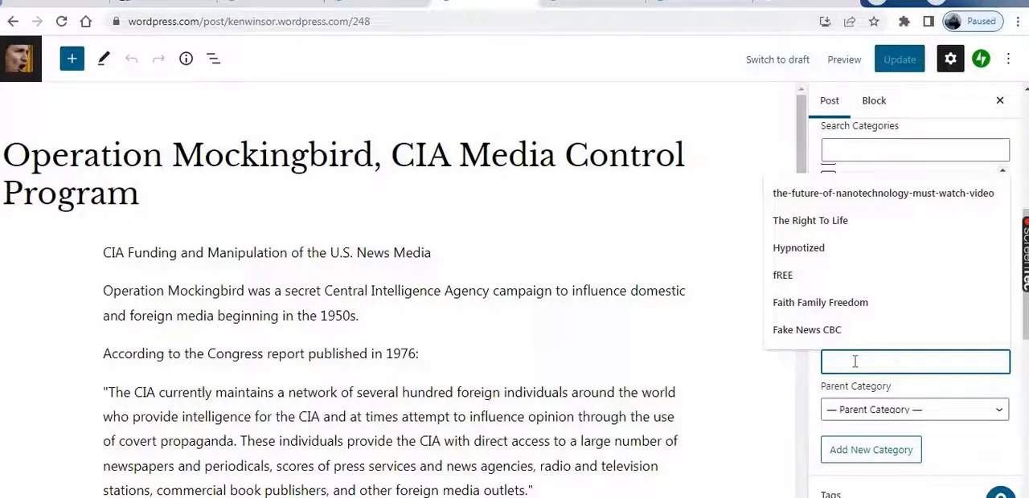
type("THe Dee")
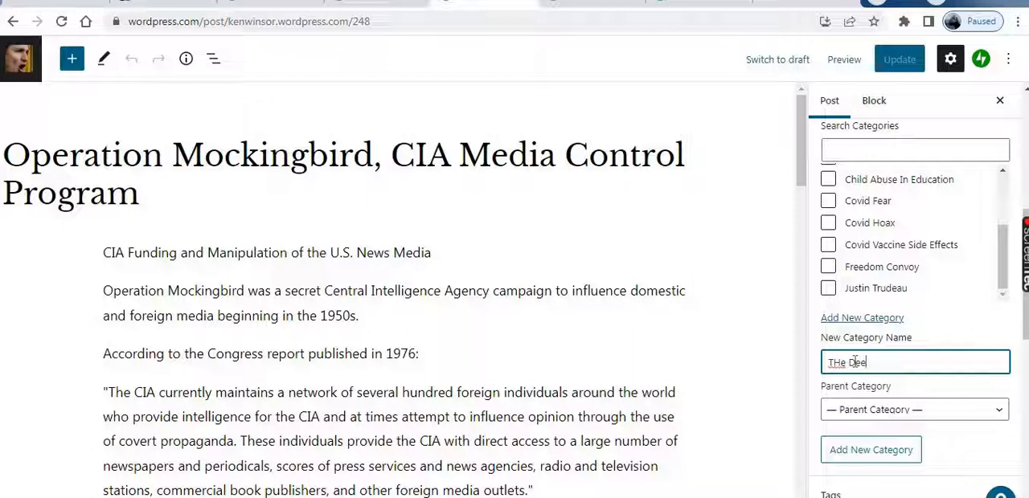
type("p State")
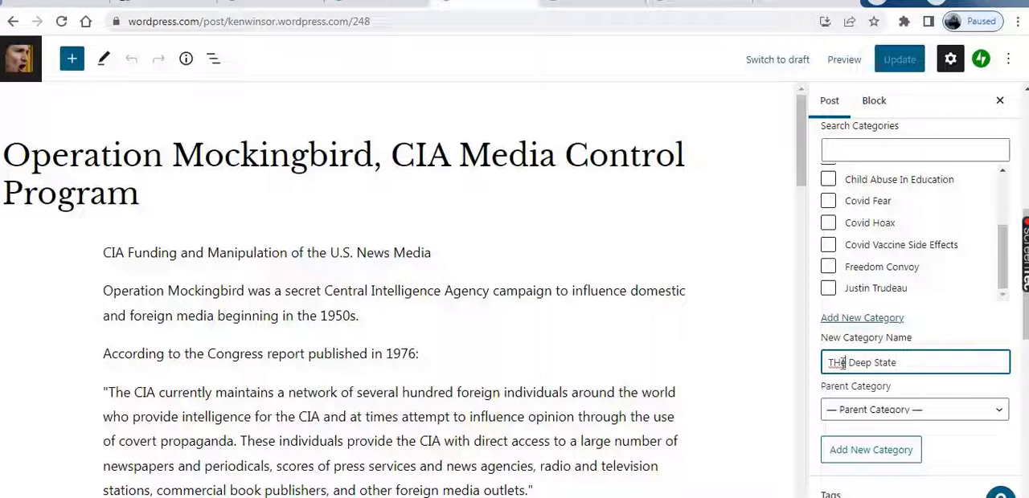
Correct the capitalisation of the new category's name so that it reads "The Deep State"
left_click(842, 362)
key("BackSpace")
type("h")
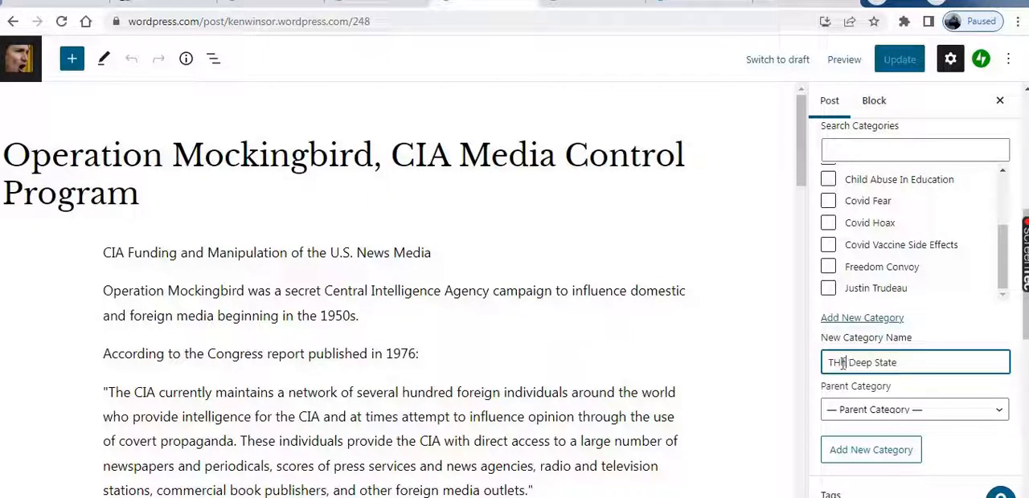
left_click(926, 363)
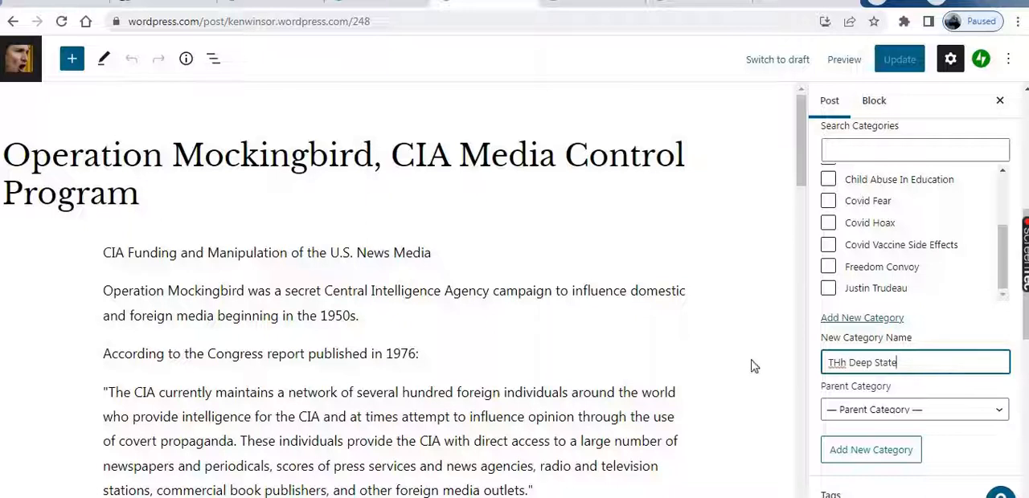
left_click(846, 363)
key("BackSpace")
key("BackSpace")
type("he")
left_click(921, 361)
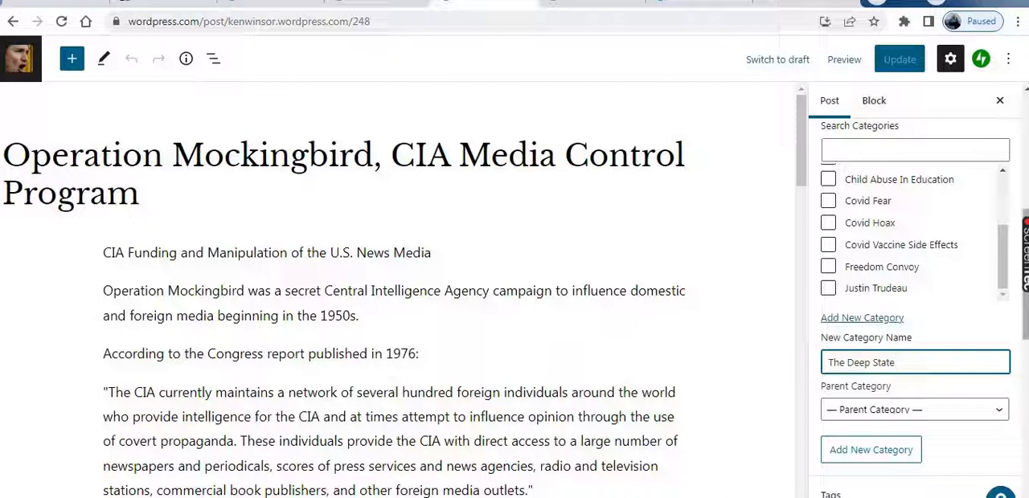
Add The Deep State category to the post and remove the post from Uncategorized
key("Return")
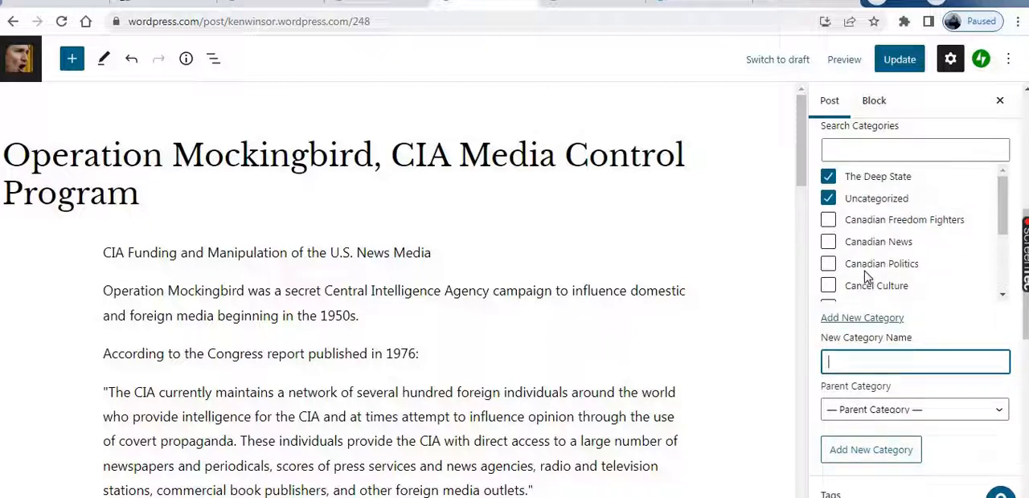
left_click(829, 198)
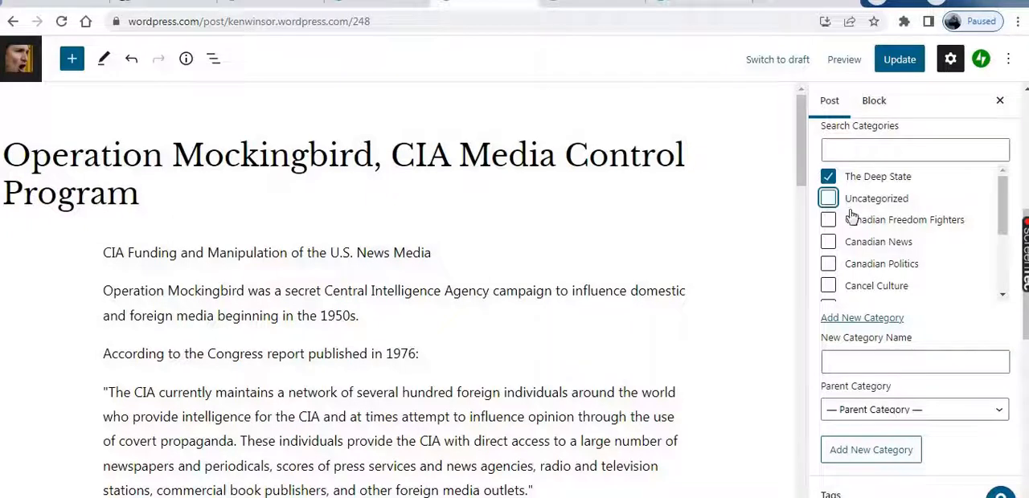
scroll(908, 296, "down", 2)
scroll(908, 296, "down", 1)
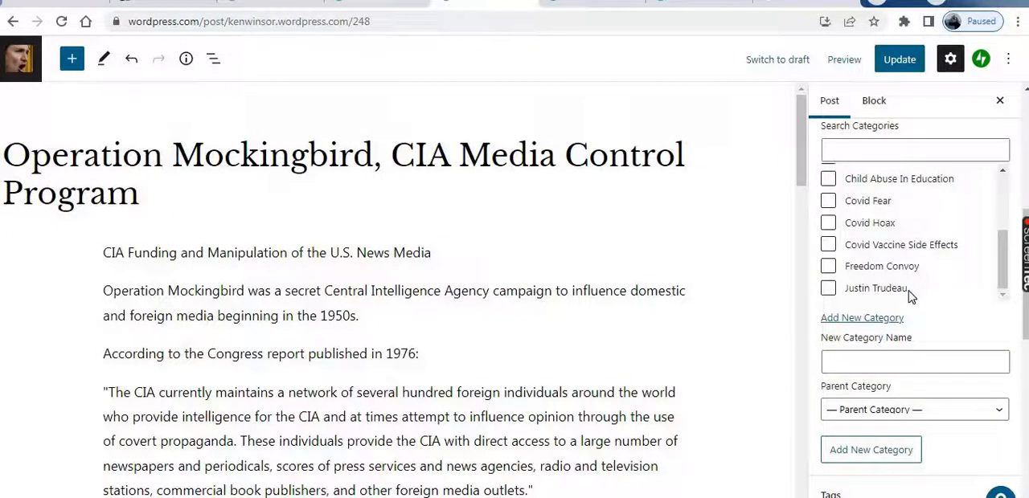
Add the tag "The Deep State" to the post
scroll(911, 298, "down", 8)
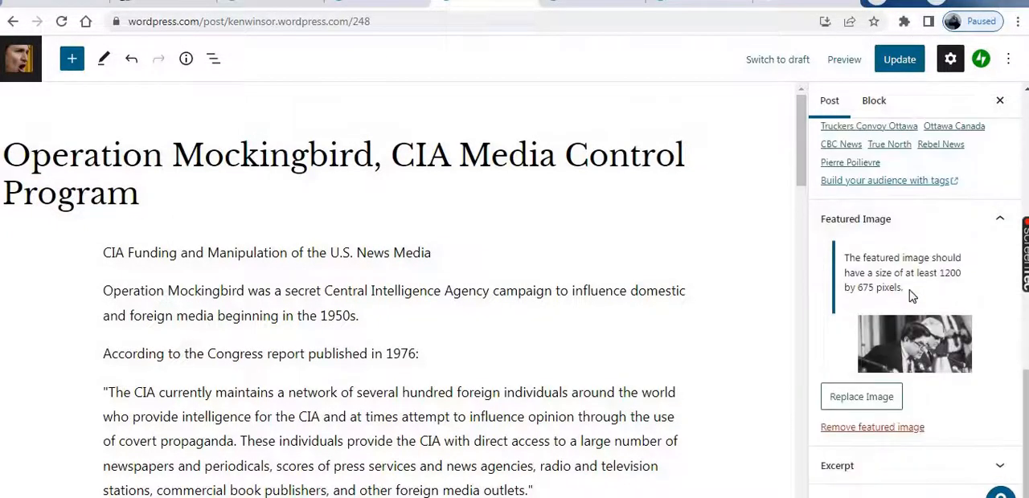
scroll(911, 297, "up", 5)
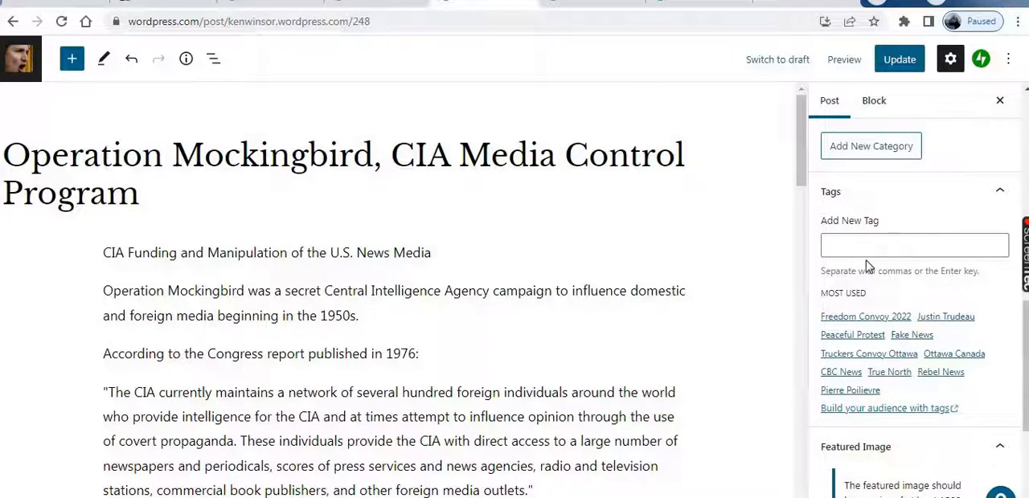
left_click(842, 243)
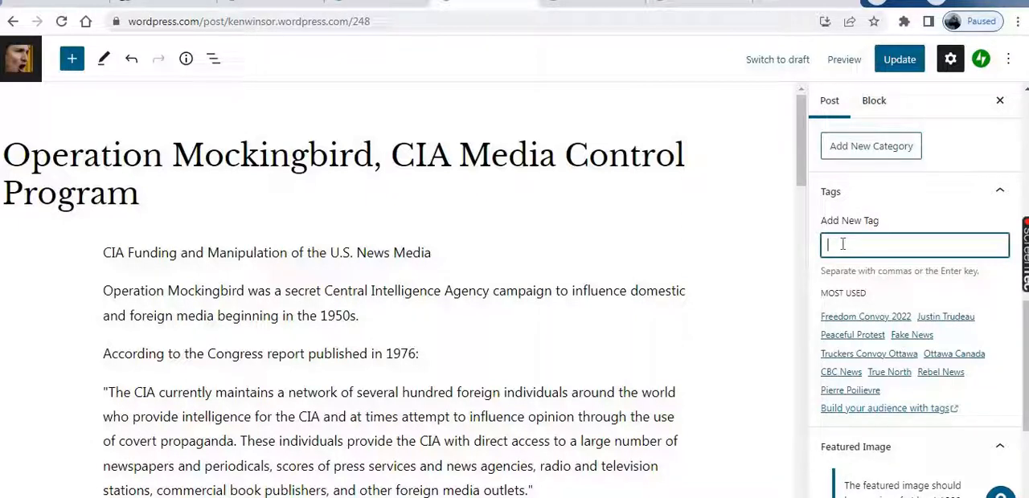
type("The Deep State")
key("Return")
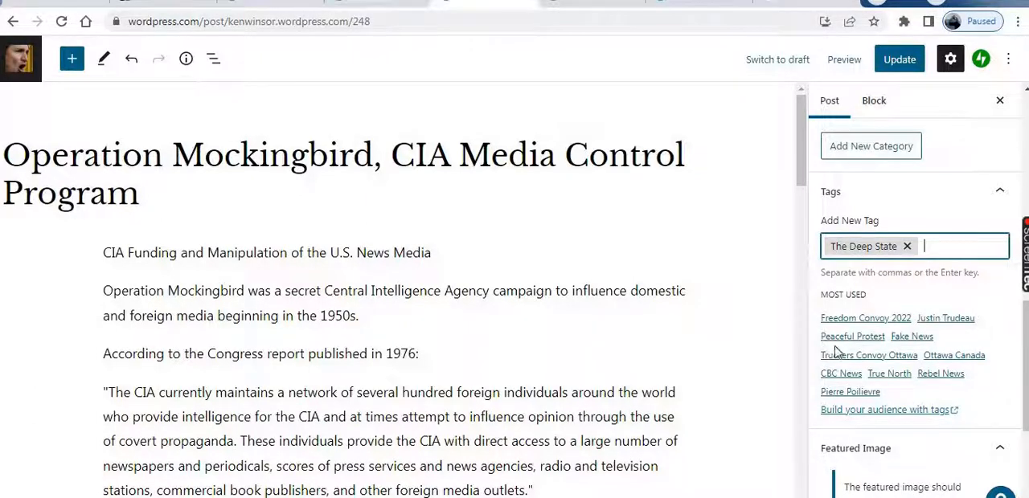
scroll(857, 358, "down", 1)
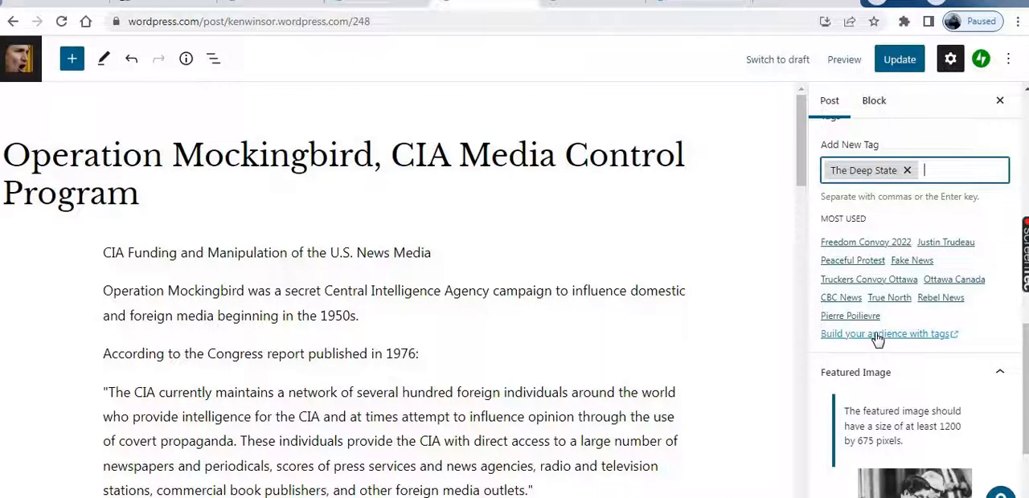
scroll(876, 339, "up", 2)
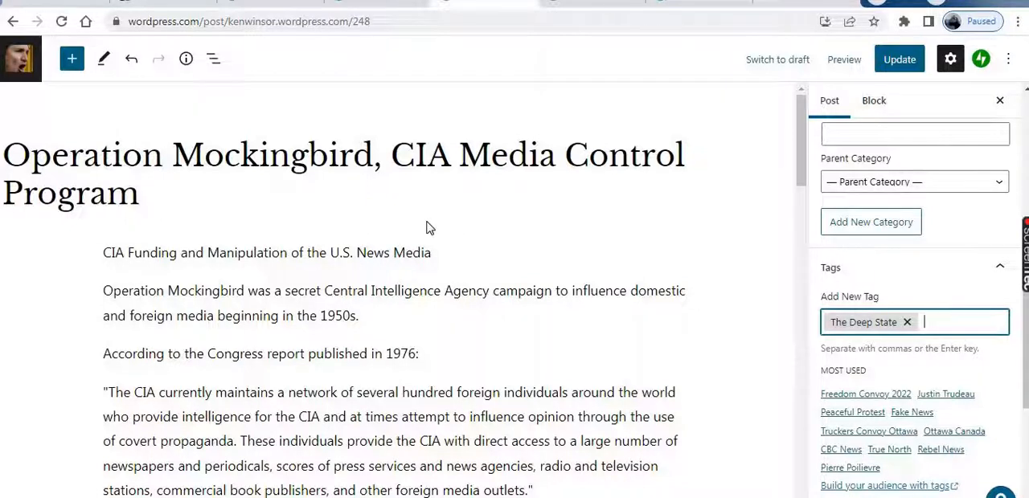
left_click(375, 161)
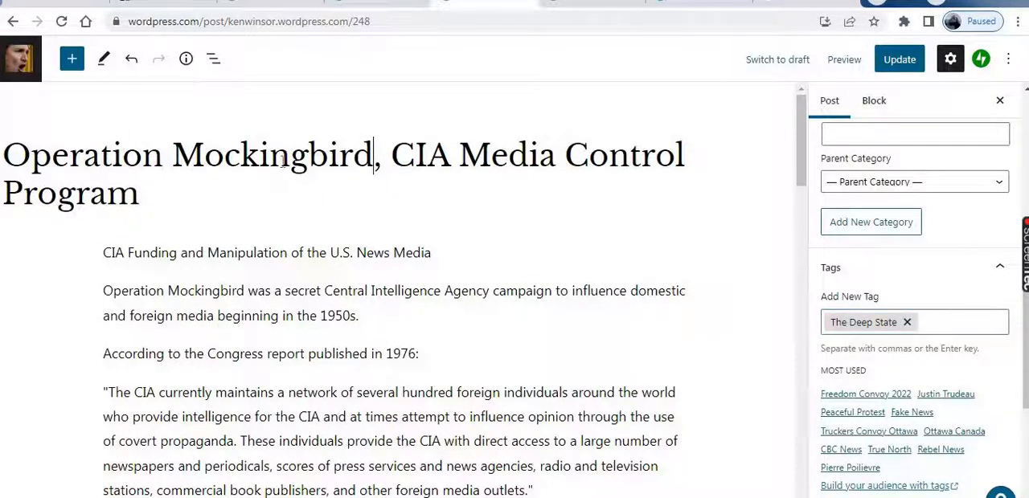
left_click_drag(193, 151, 3, 154)
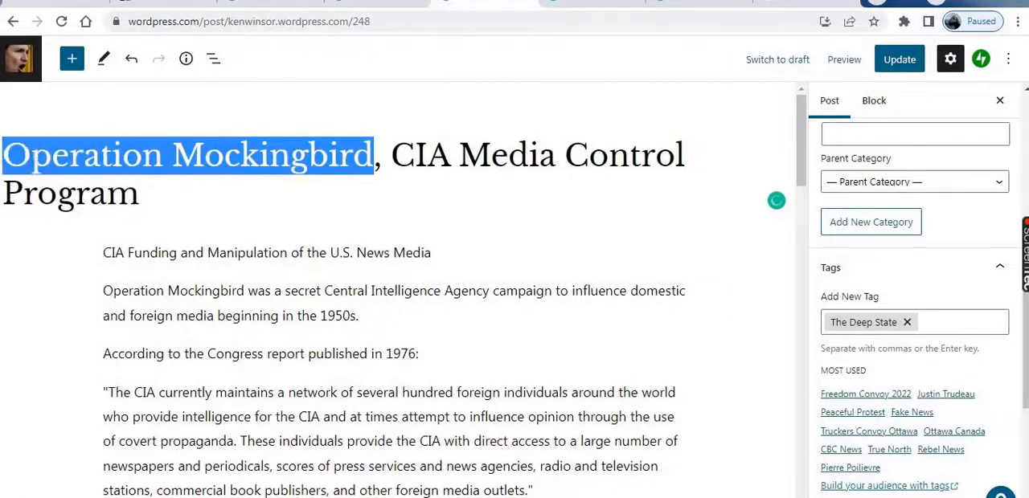
left_click(3, 155)
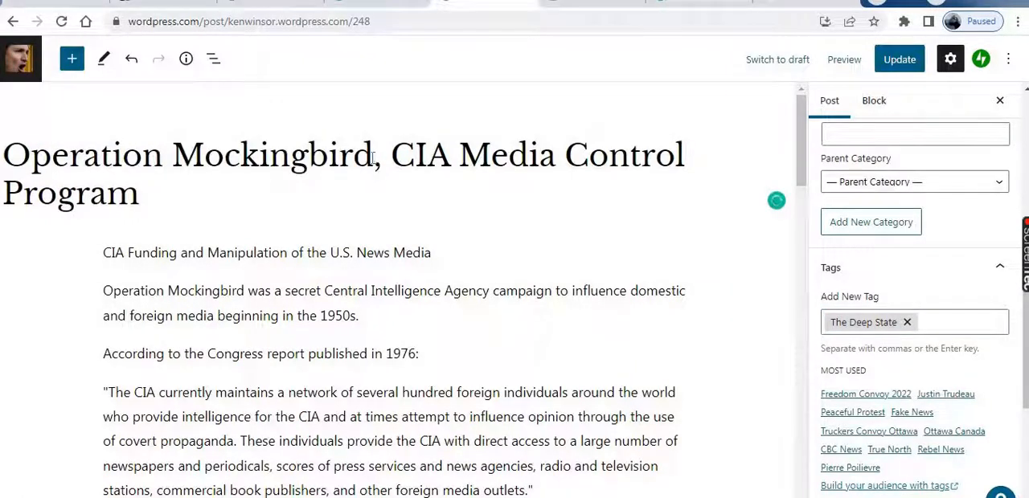
left_click_drag(374, 155, 37, 153)
left_click(32, 134)
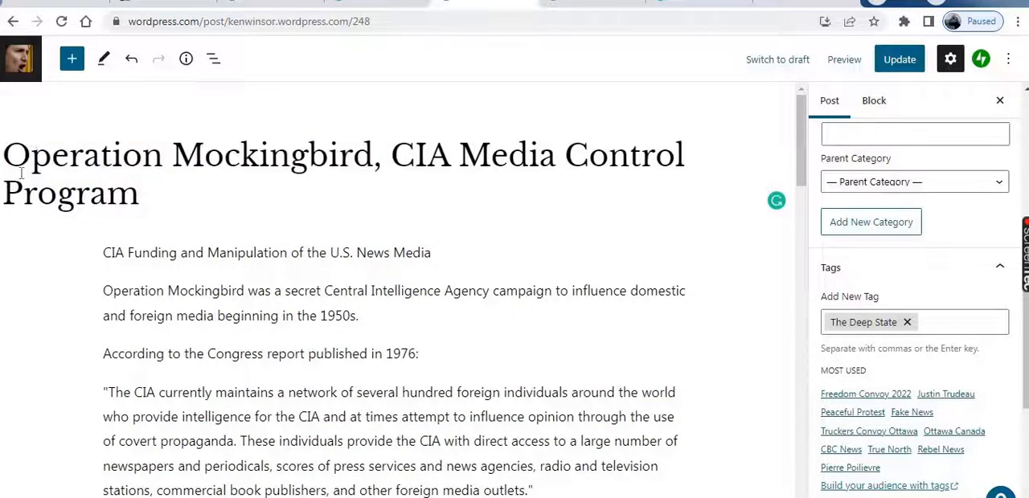
mouse_move(1025, 258)
left_click_drag(148, 291, 243, 291)
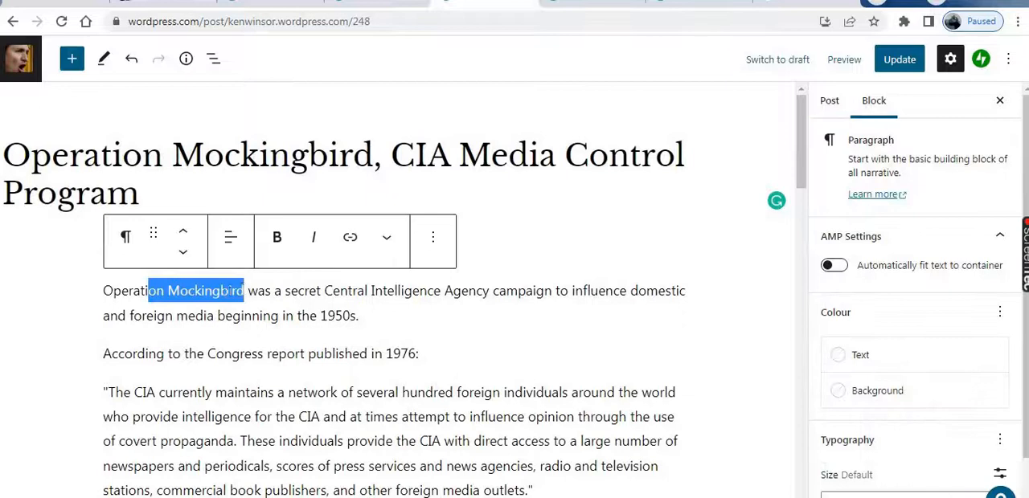
left_click(213, 291)
left_click(157, 291)
left_click(148, 291)
left_click(128, 290)
left_click(115, 289)
left_click(104, 288)
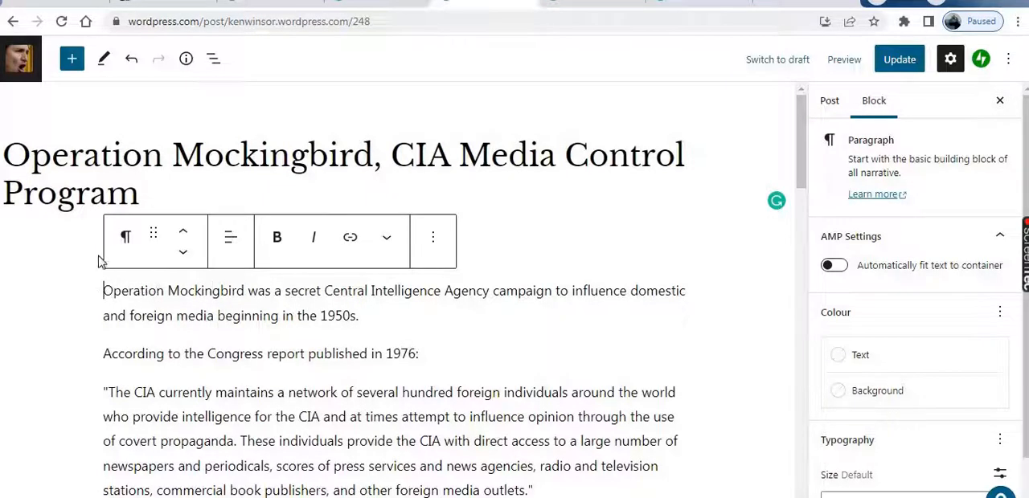
left_click_drag(308, 153, 296, 167)
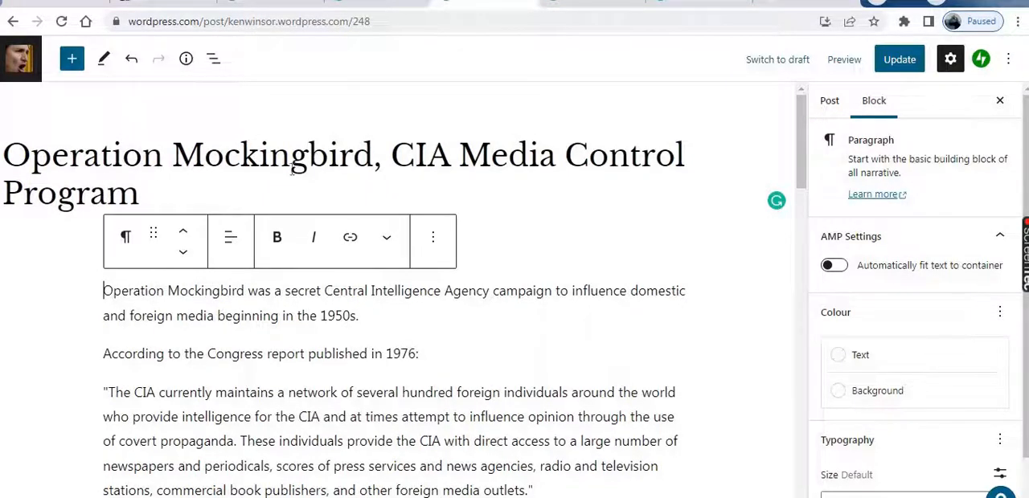
left_click(373, 154)
left_click_drag(372, 153, 16, 164)
left_click(16, 164)
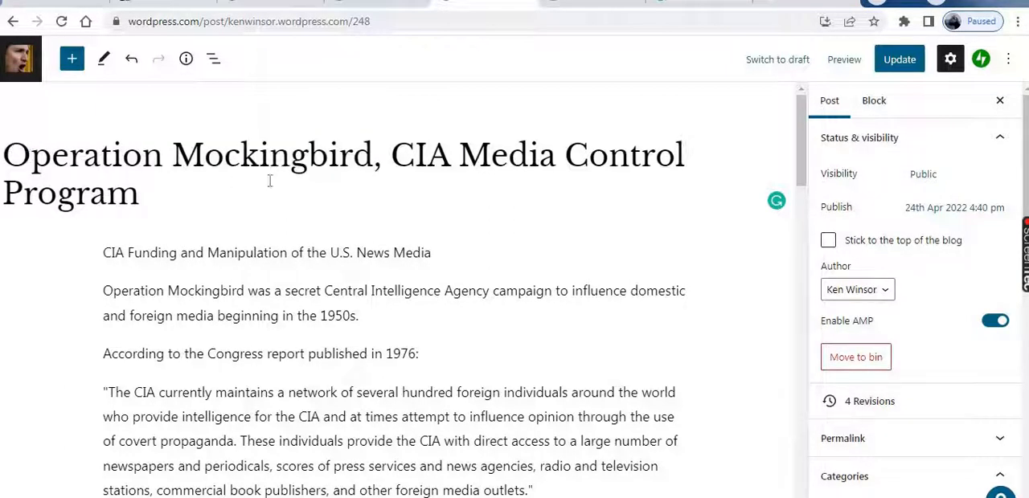
Copy "Operation Mockingbird" from the post title and add it as a second tag on the post
left_click_drag(372, 155, 5, 157)
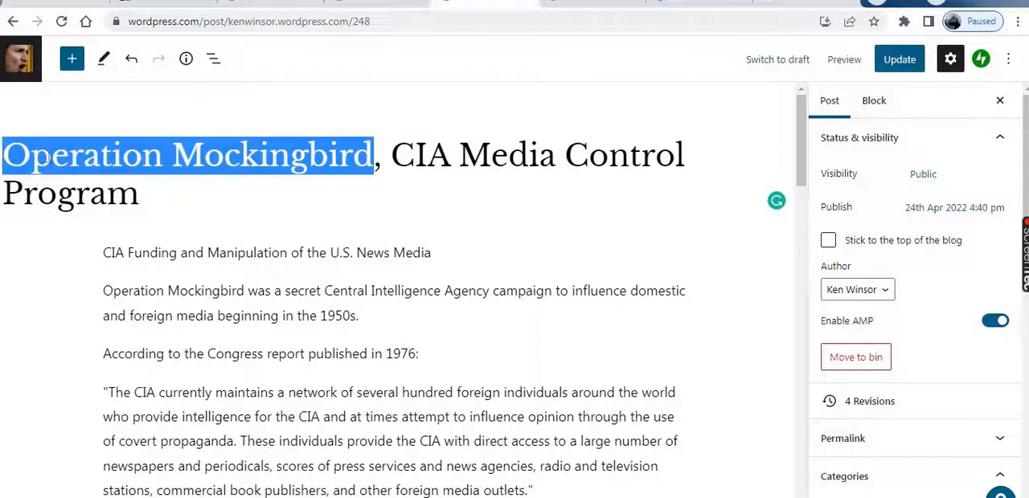
right_click(83, 153)
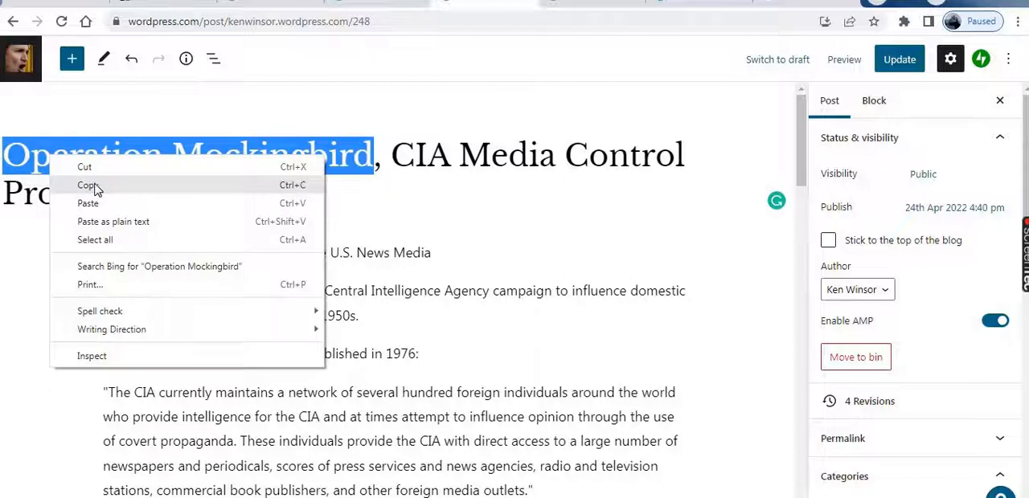
left_click(96, 183)
scroll(777, 271, "down", 4)
scroll(930, 298, "down", 5)
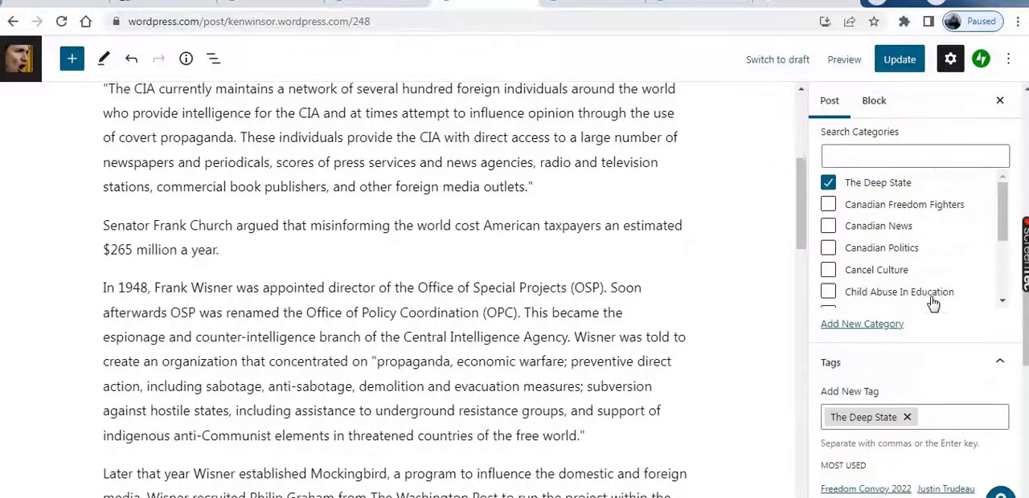
left_click(936, 410)
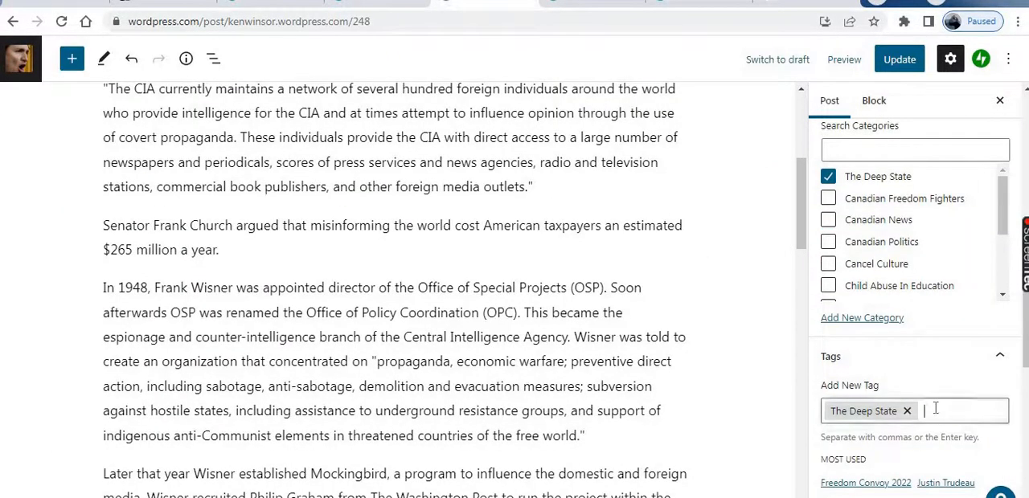
right_click(935, 410)
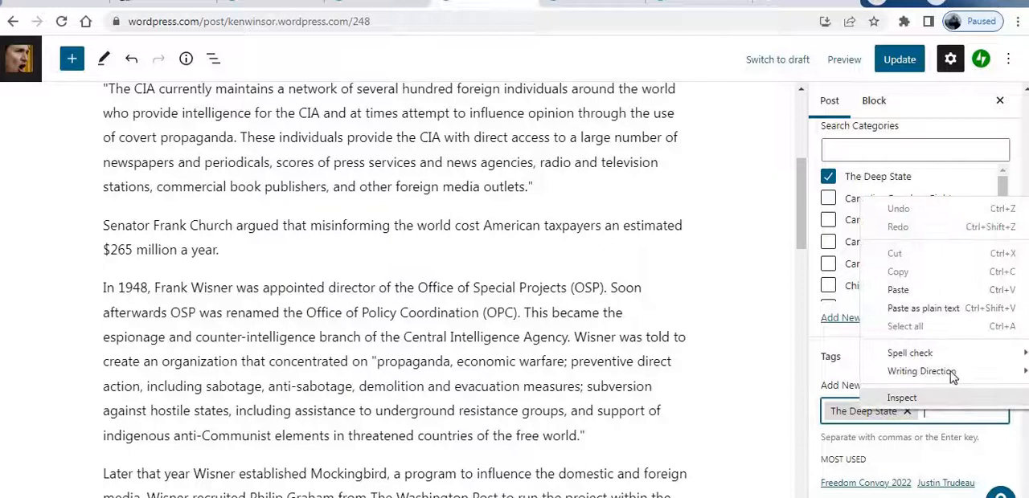
left_click(901, 291)
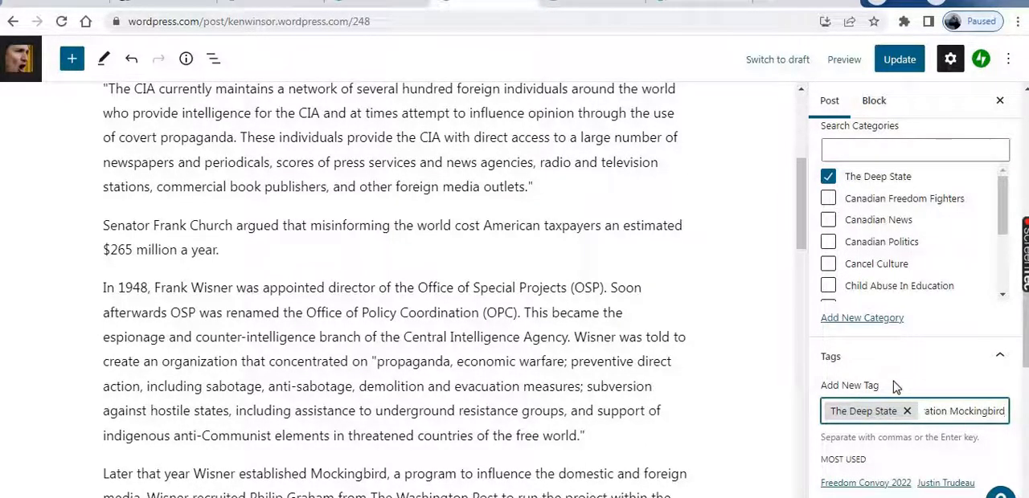
key("Return")
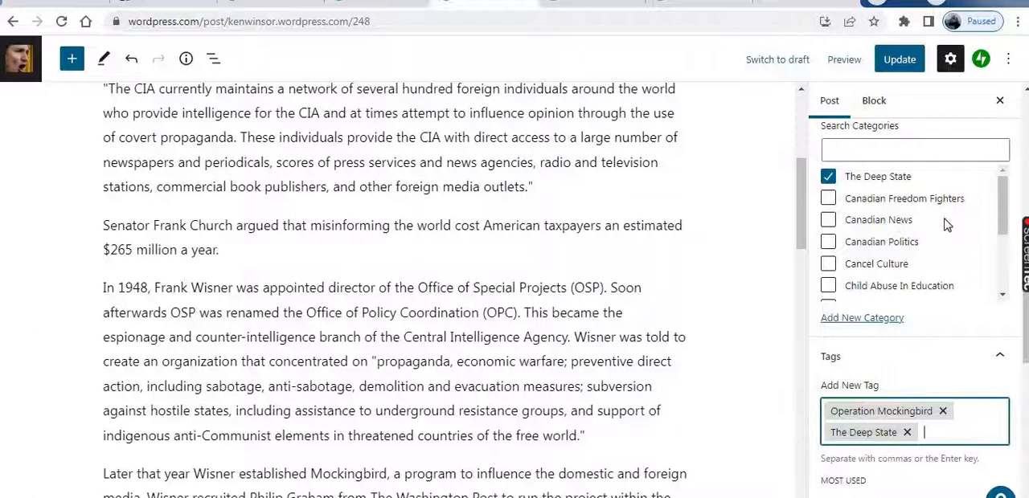
Update the post with its new category and tags, and open its published page
scroll(948, 226, "down", 1)
scroll(947, 225, "down", 1)
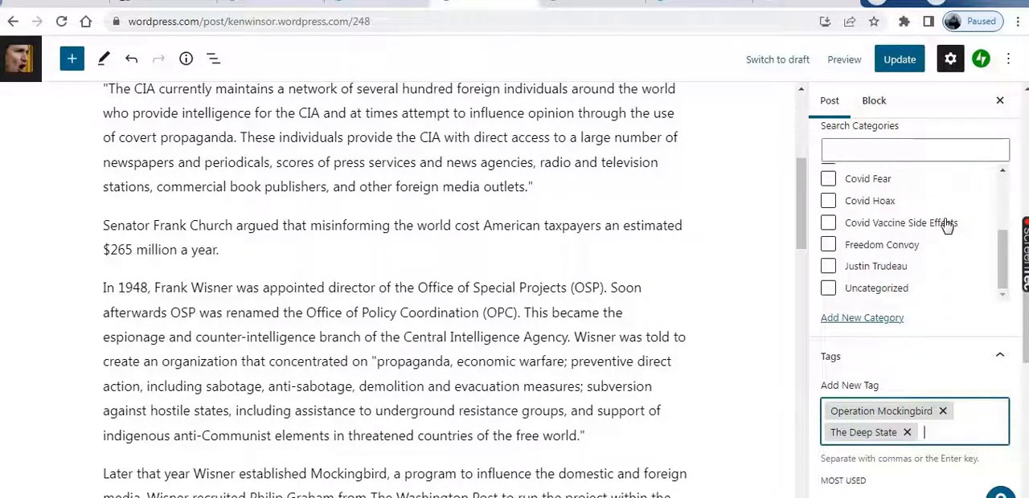
scroll(947, 226, "down", 2)
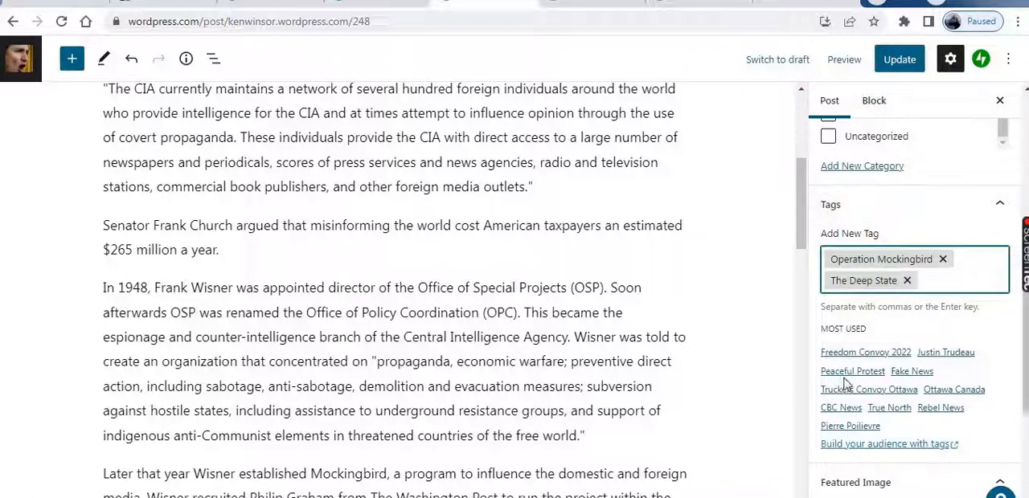
scroll(890, 369, "down", 4)
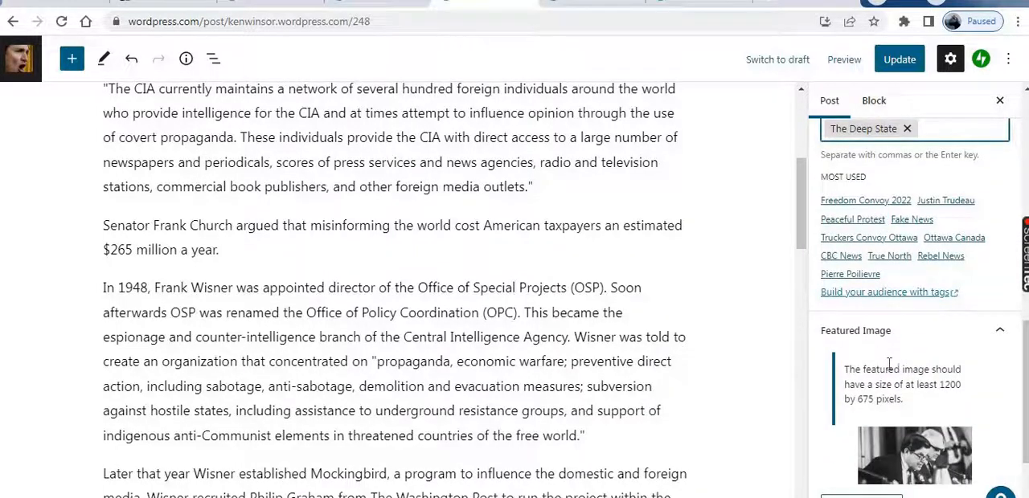
scroll(891, 368, "up", 6)
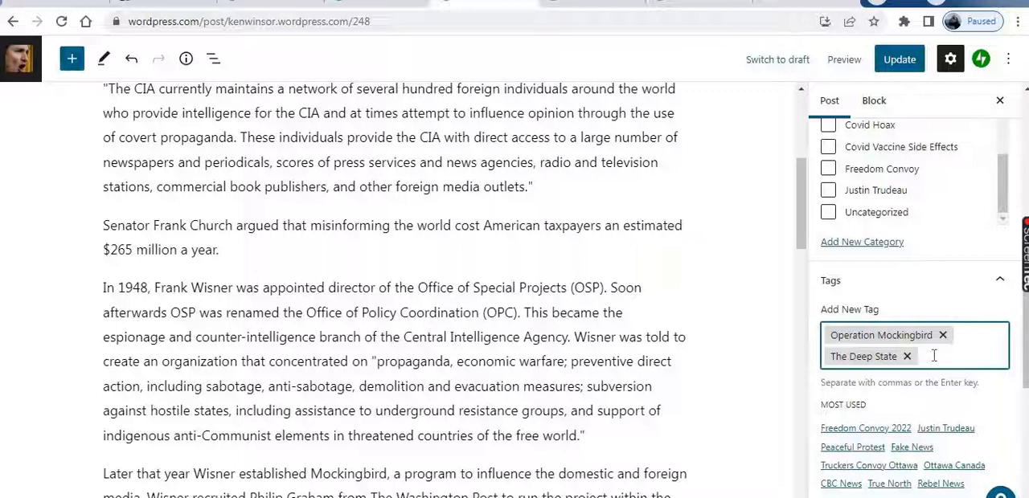
left_click(909, 63)
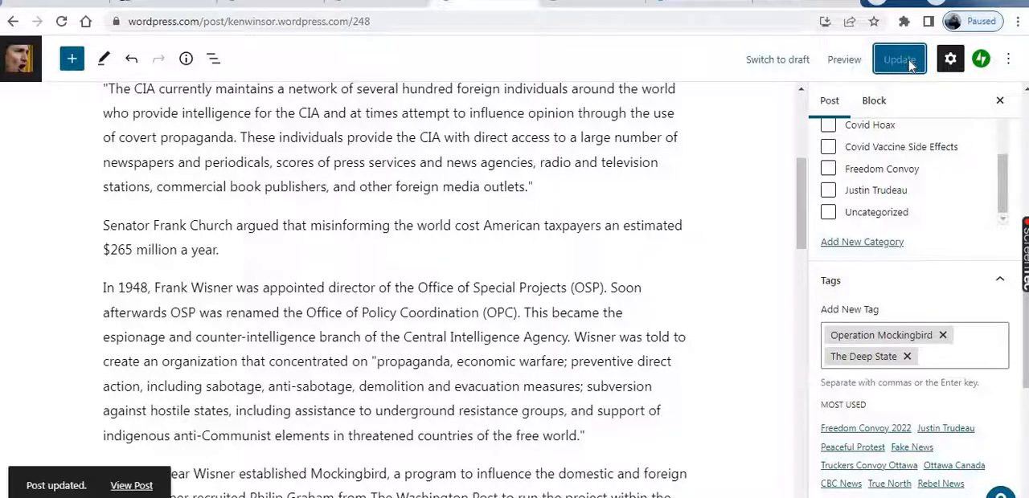
left_click(142, 488)
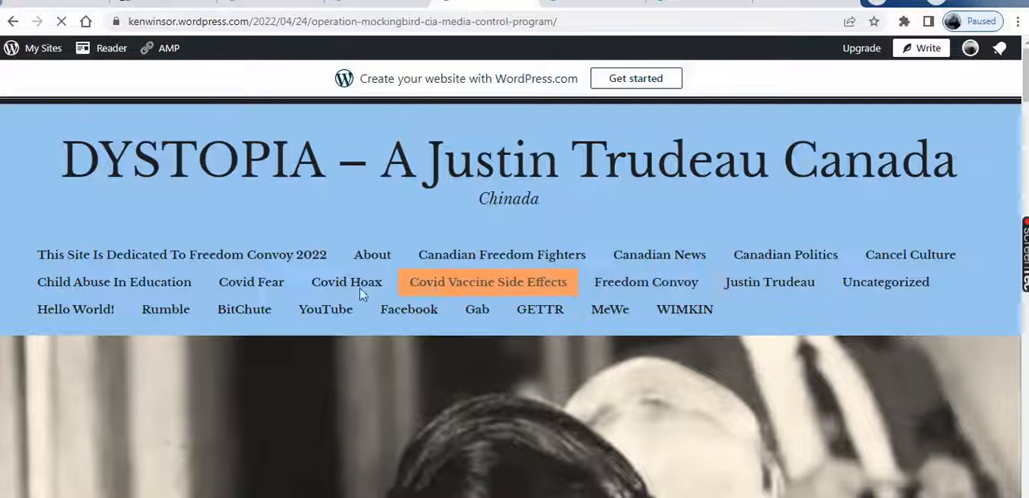
Review the published article from its featured image through the video, source link, category and tags, and like the post
scroll(712, 304, "down", 10)
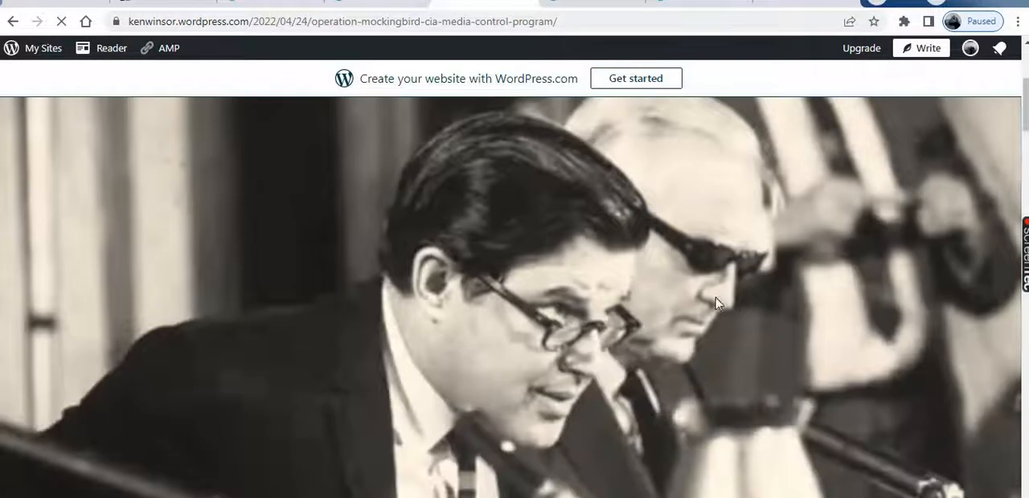
scroll(763, 314, "up", 8)
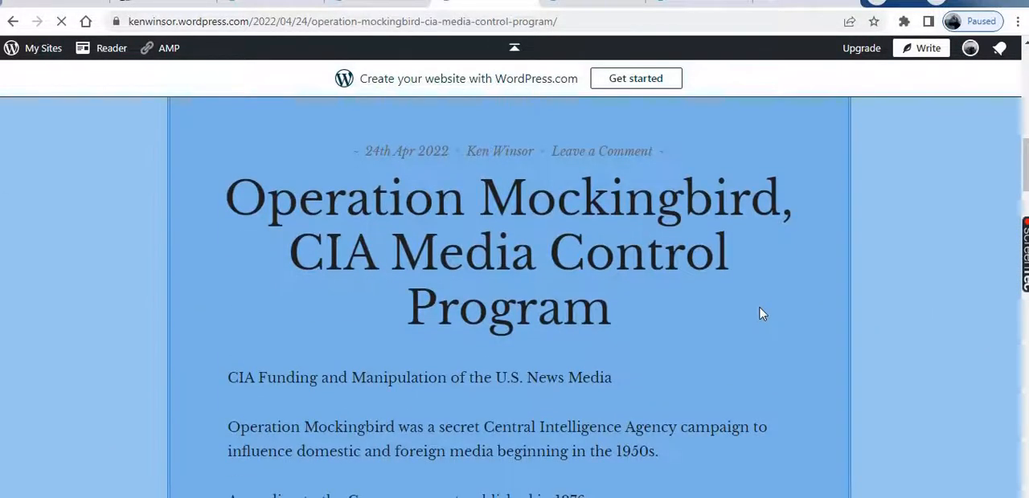
scroll(762, 314, "down", 15)
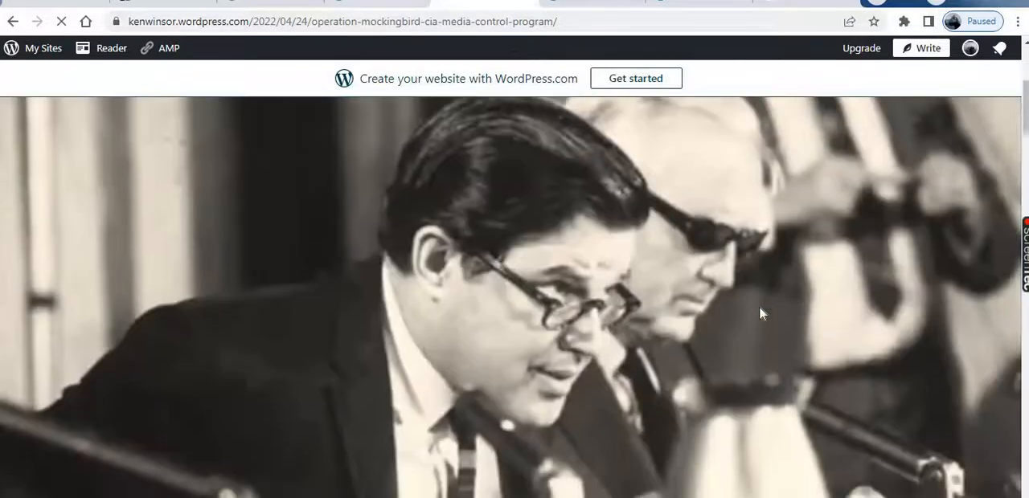
scroll(762, 315, "down", 10)
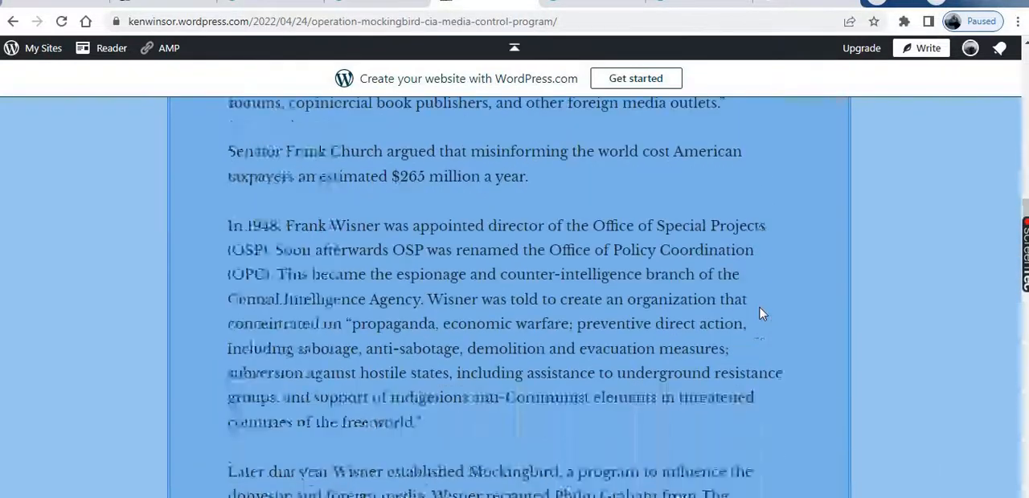
scroll(761, 308, "down", 10)
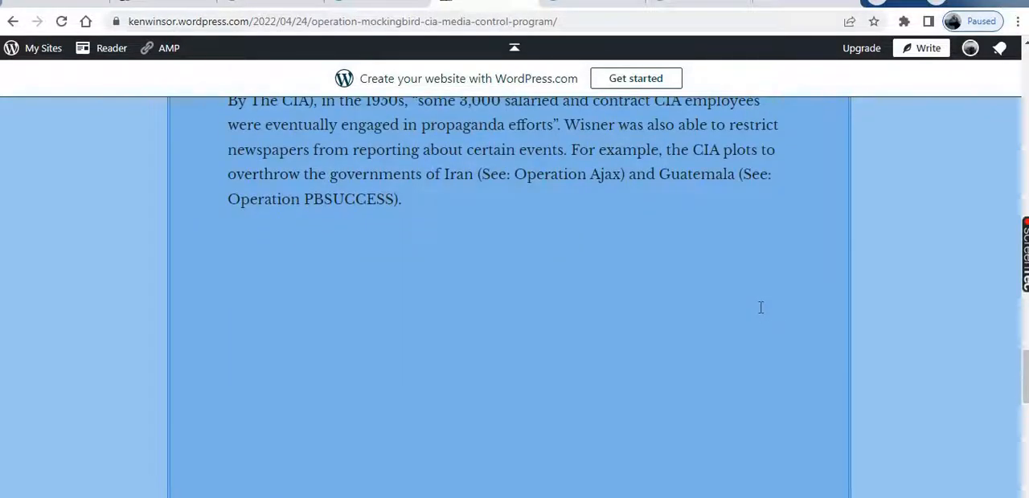
scroll(761, 308, "down", 4)
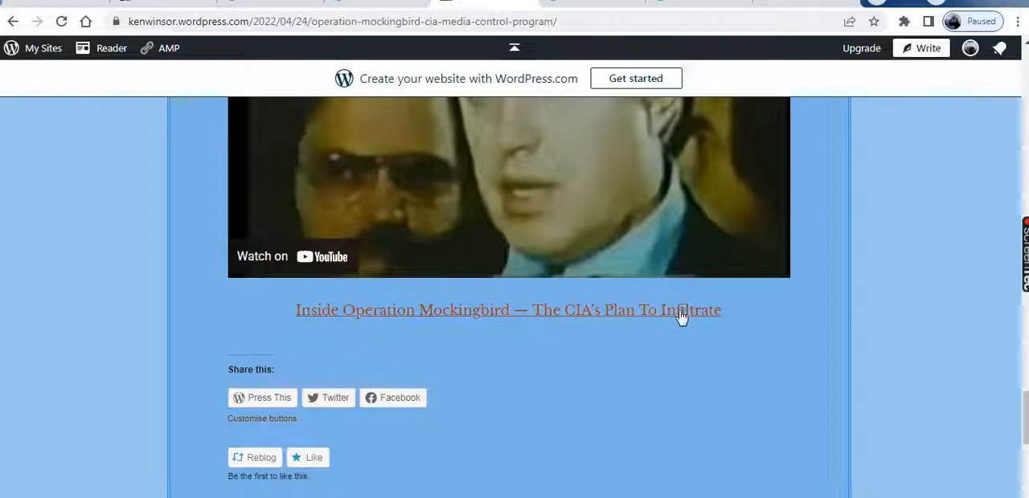
scroll(694, 317, "down", 2)
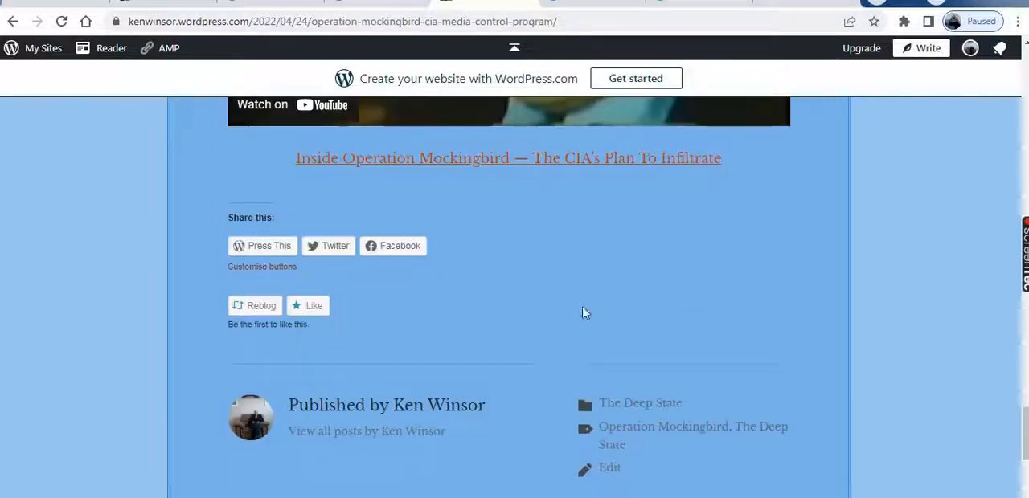
left_click(305, 306)
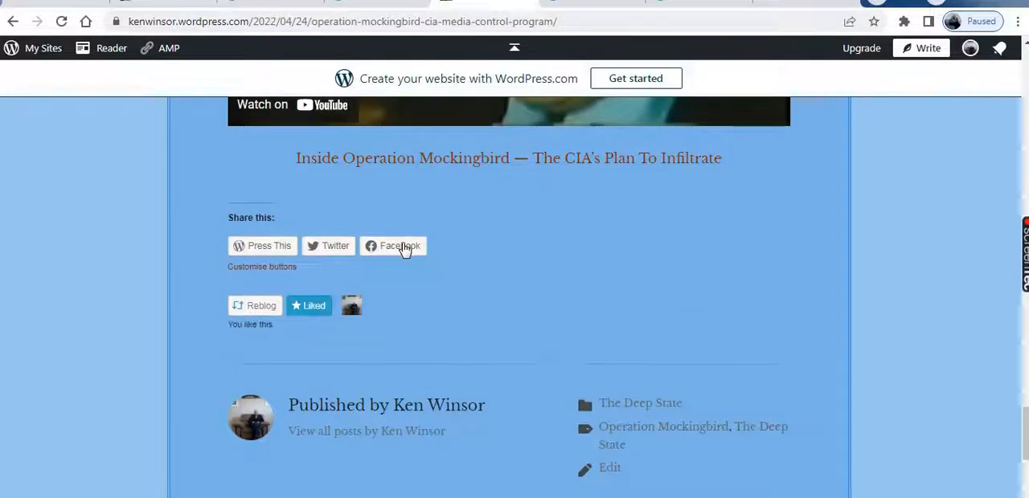